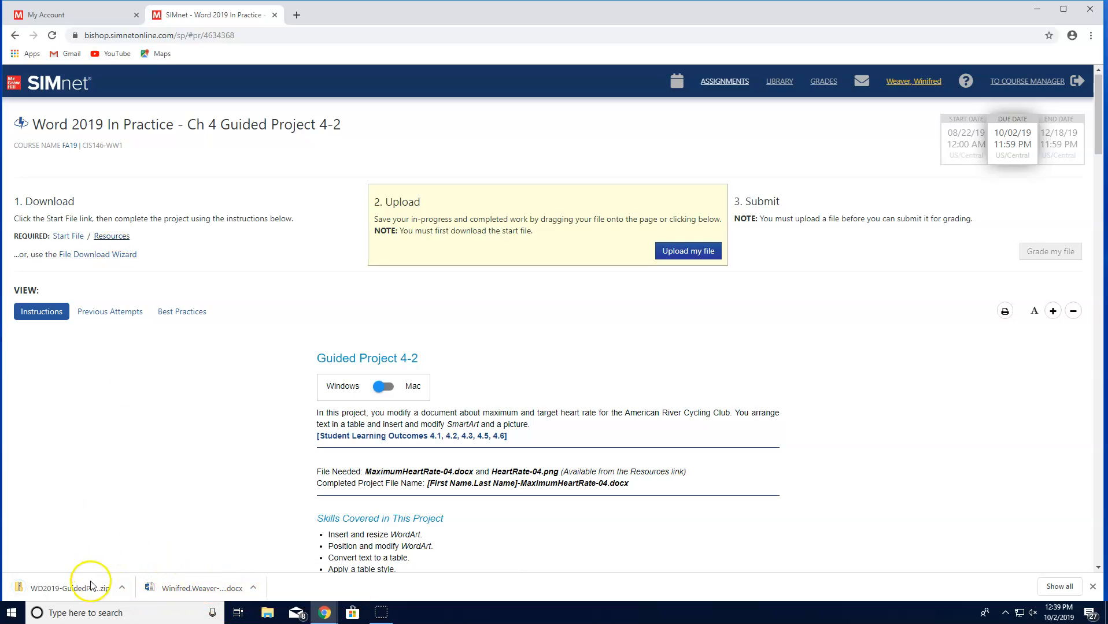
Step: Extract the downloaded WD2019-GuidedProject-4-2-resources zip into the Downloads folder and close both folder windows
{"action": "left_click", "coordinate": [109, 587]}
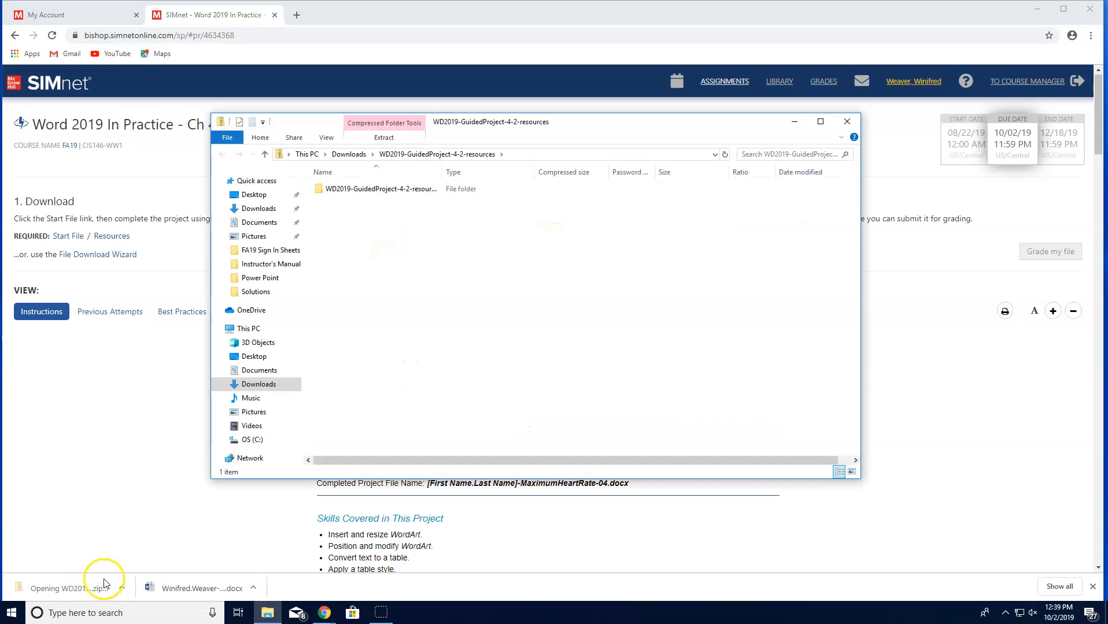
{"action": "left_click", "coordinate": [384, 137]}
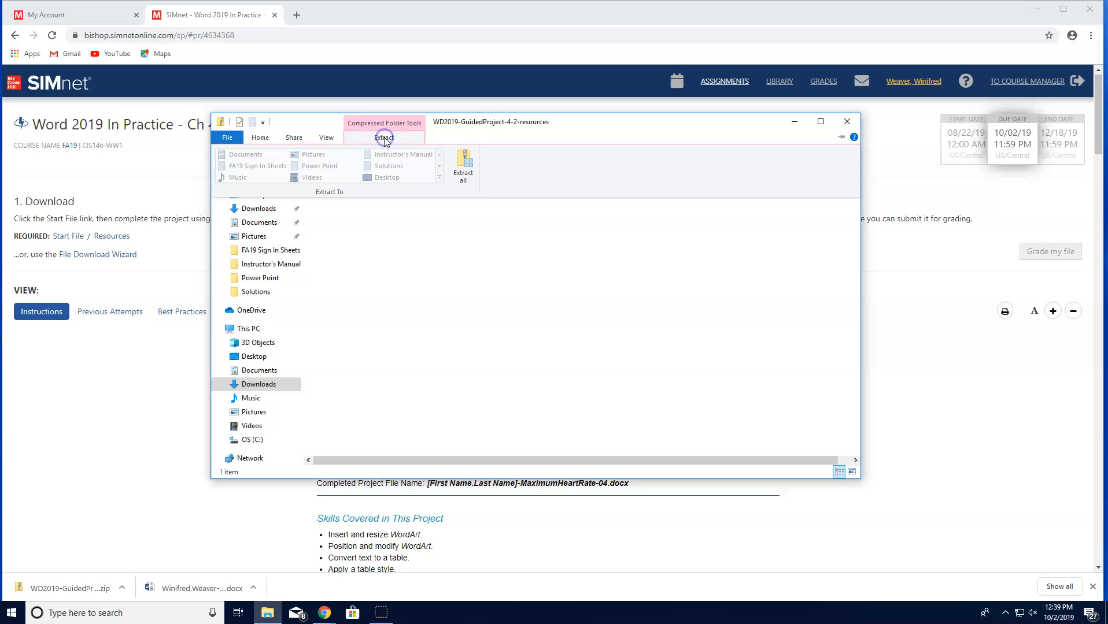
{"action": "left_click", "coordinate": [469, 177]}
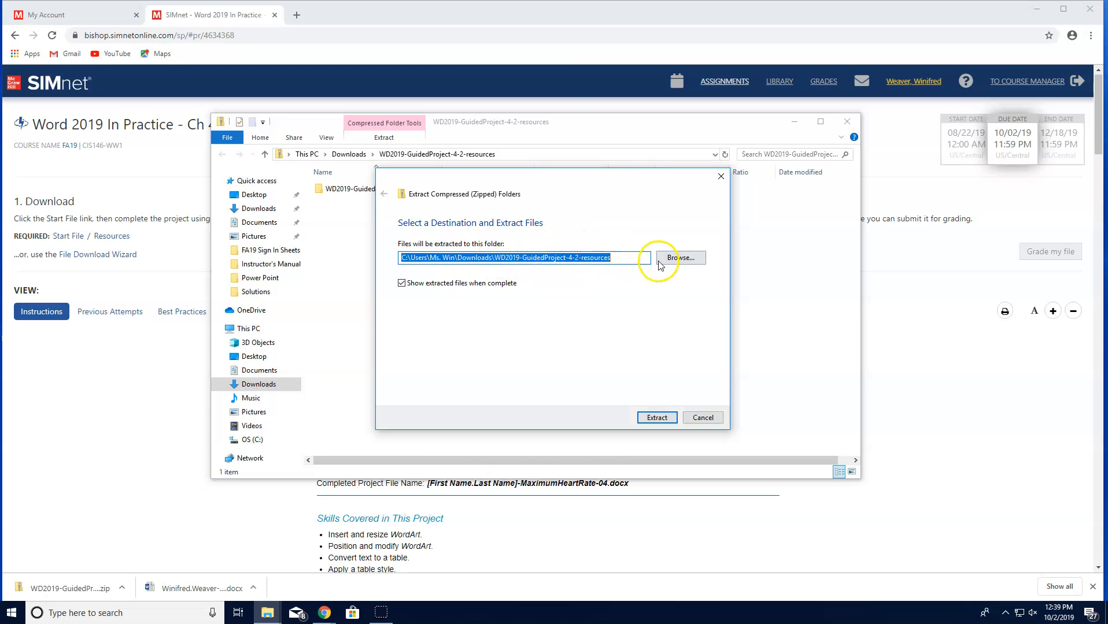
{"action": "left_click", "coordinate": [657, 419]}
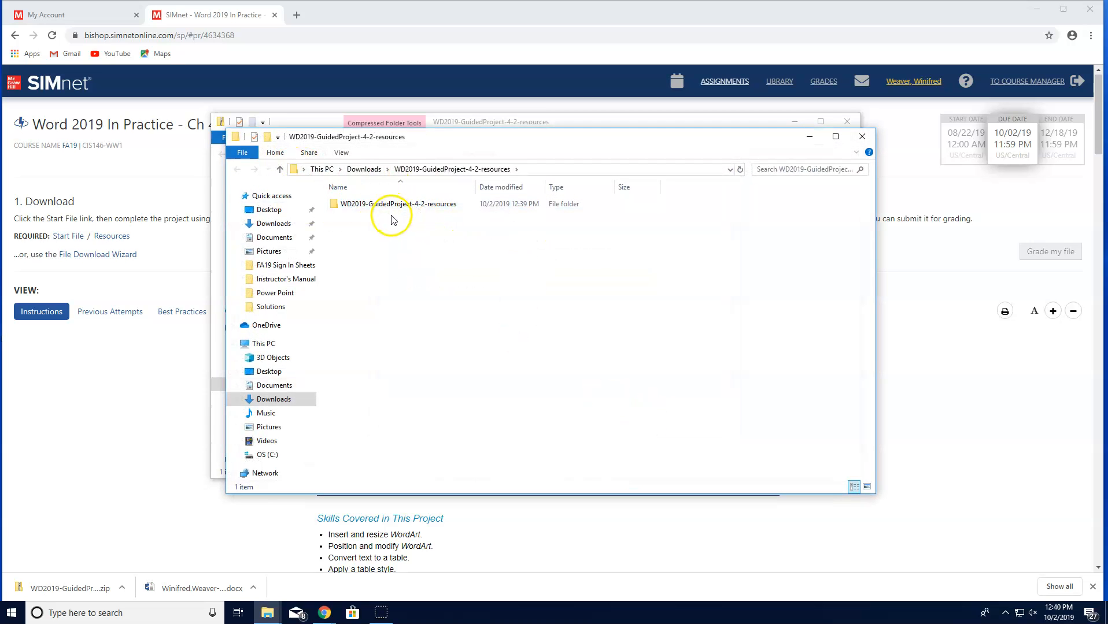
{"action": "left_click", "coordinate": [862, 137]}
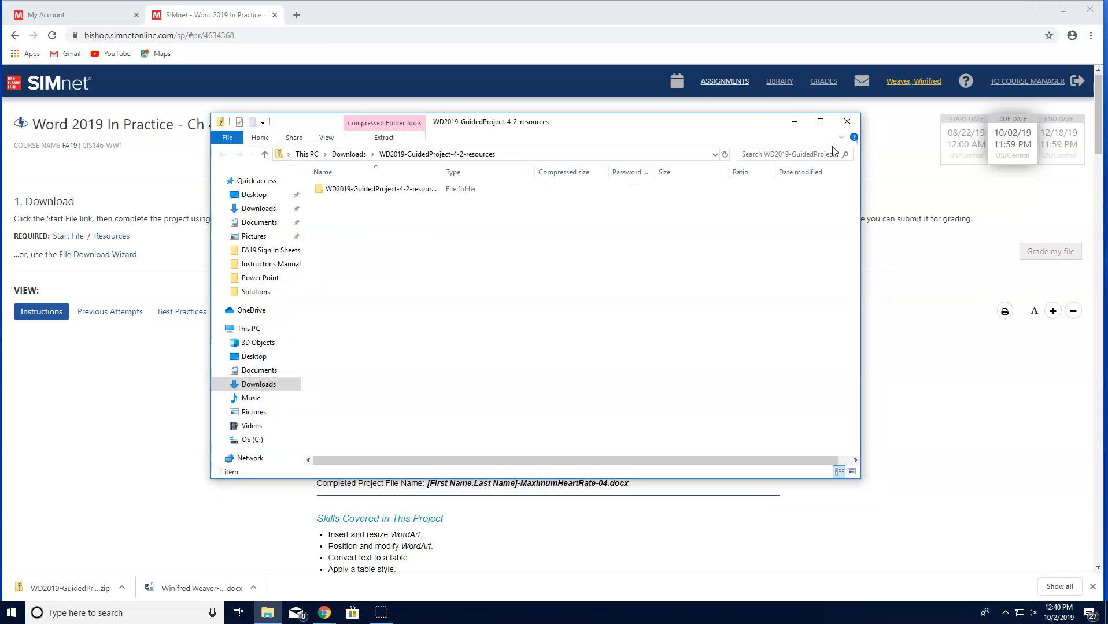
{"action": "left_click", "coordinate": [847, 121]}
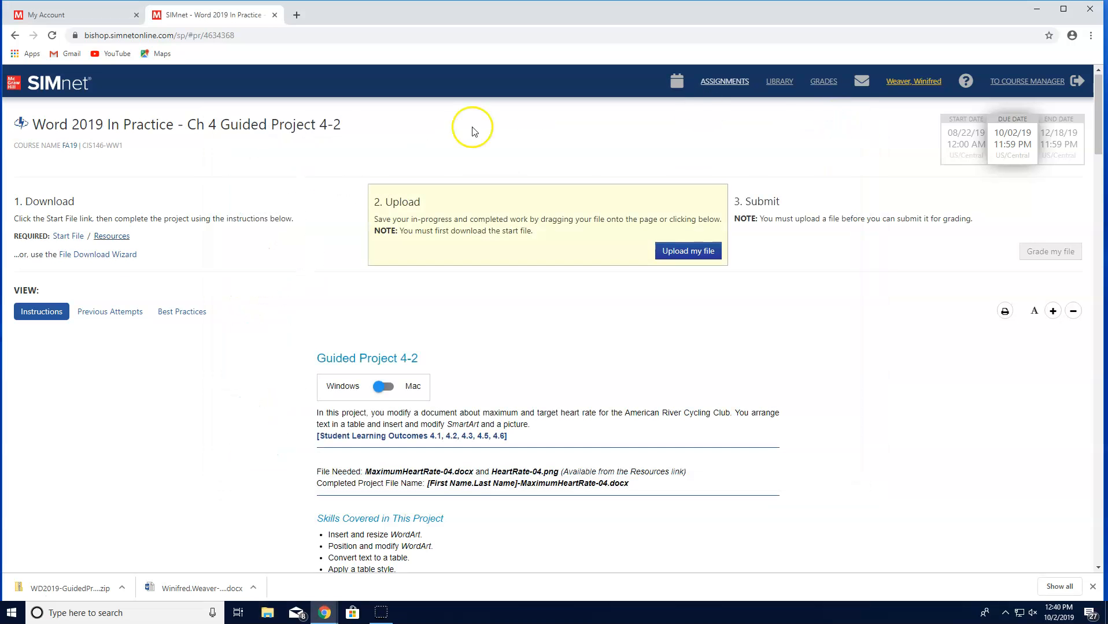
Step: Open the downloaded MaximumHeartRate-04 start document in Word and enable editing
{"action": "left_click", "coordinate": [215, 593]}
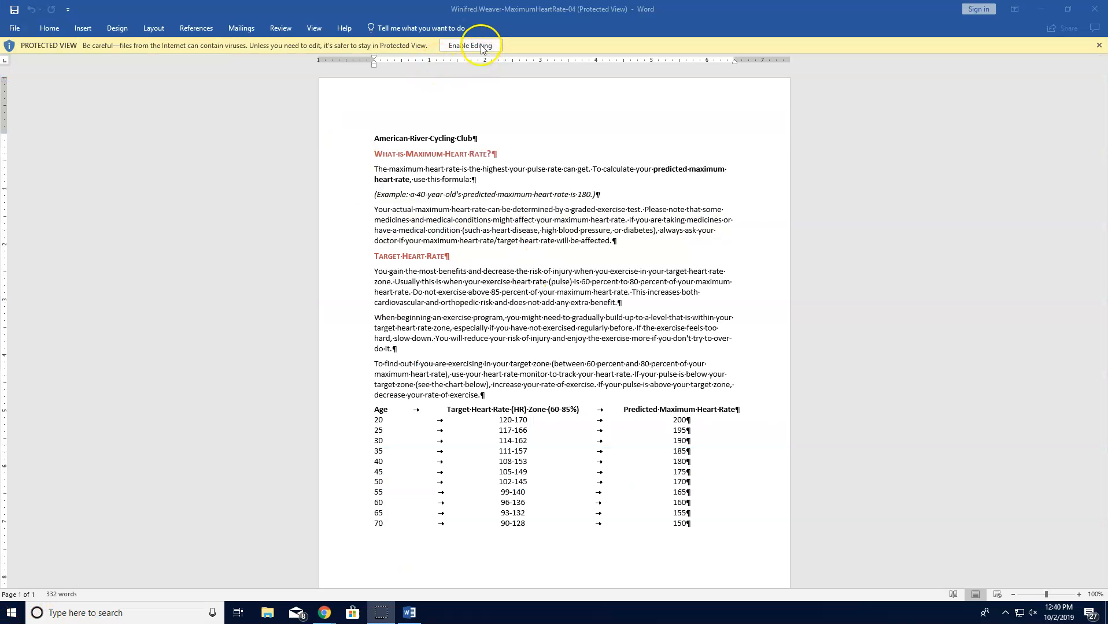
{"action": "left_click", "coordinate": [482, 46]}
{"action": "left_click", "coordinate": [481, 46]}
{"action": "left_click", "coordinate": [473, 54]}
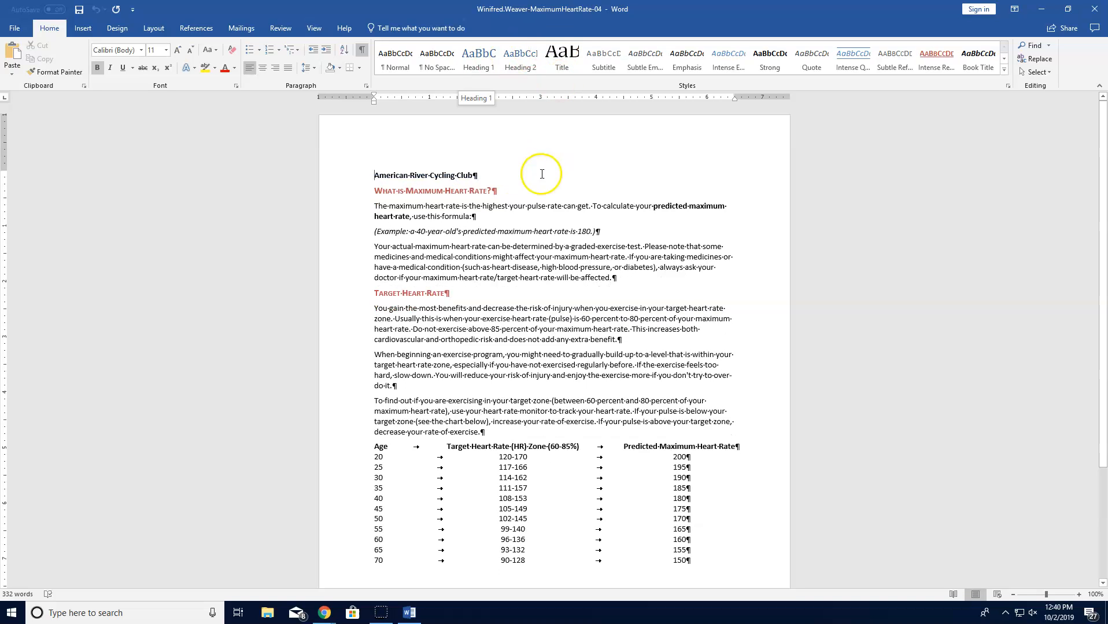
Step: Convert the "American River Cycling Club" title line, including its paragraph mark, to WordArt using the third style in the first row
{"action": "left_click_drag", "start_coordinate": [473, 175], "coordinate": [365, 173]}
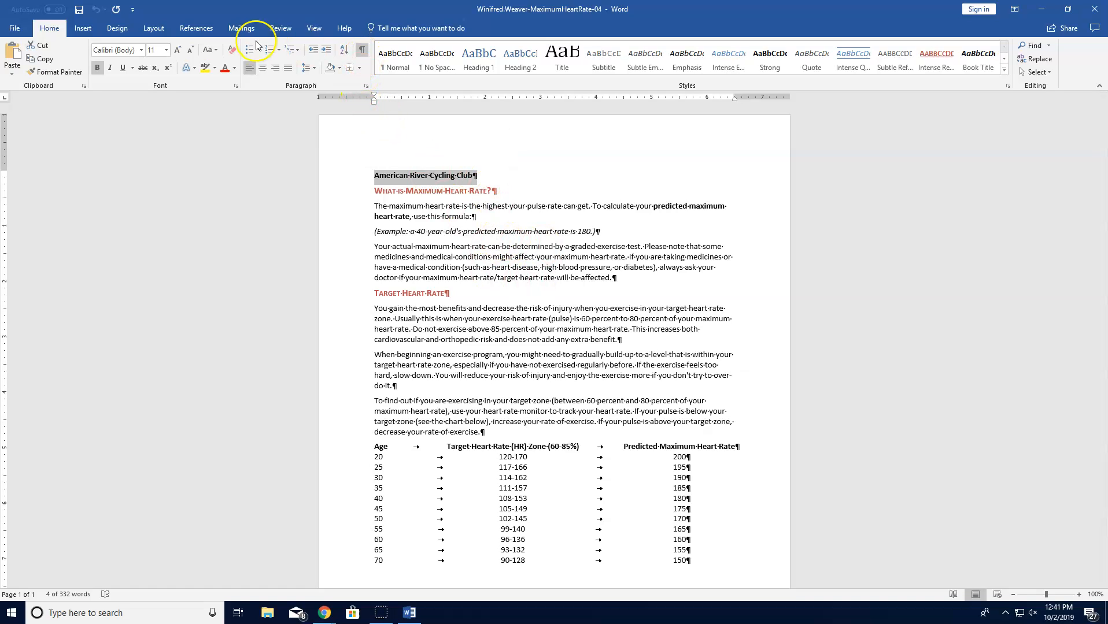
{"action": "left_click", "coordinate": [362, 51]}
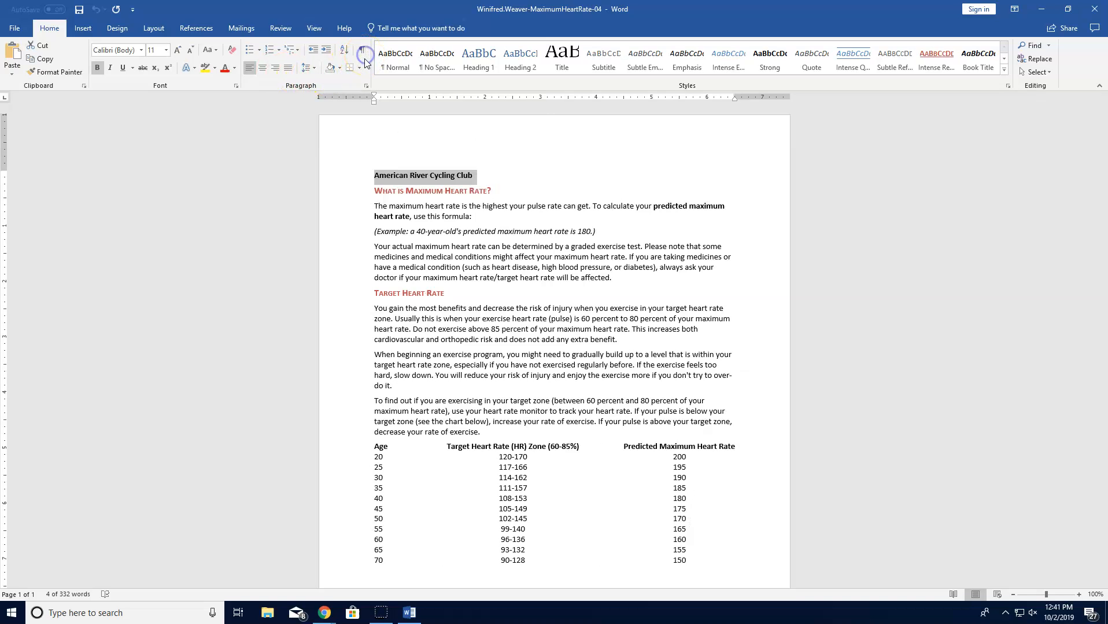
{"action": "left_click", "coordinate": [362, 51]}
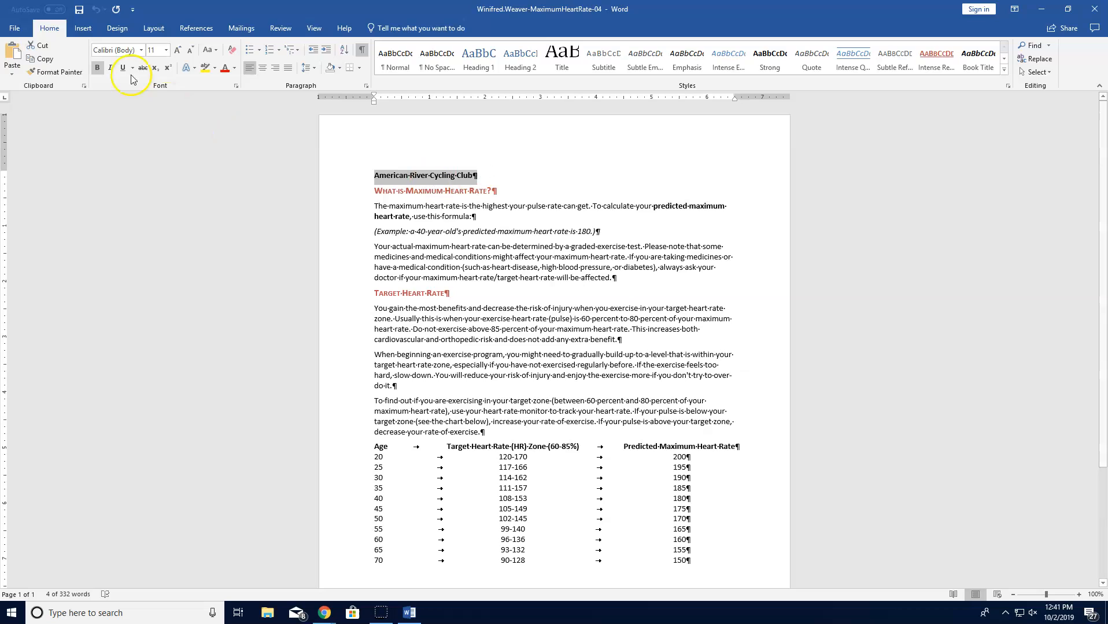
{"action": "left_click", "coordinate": [84, 28]}
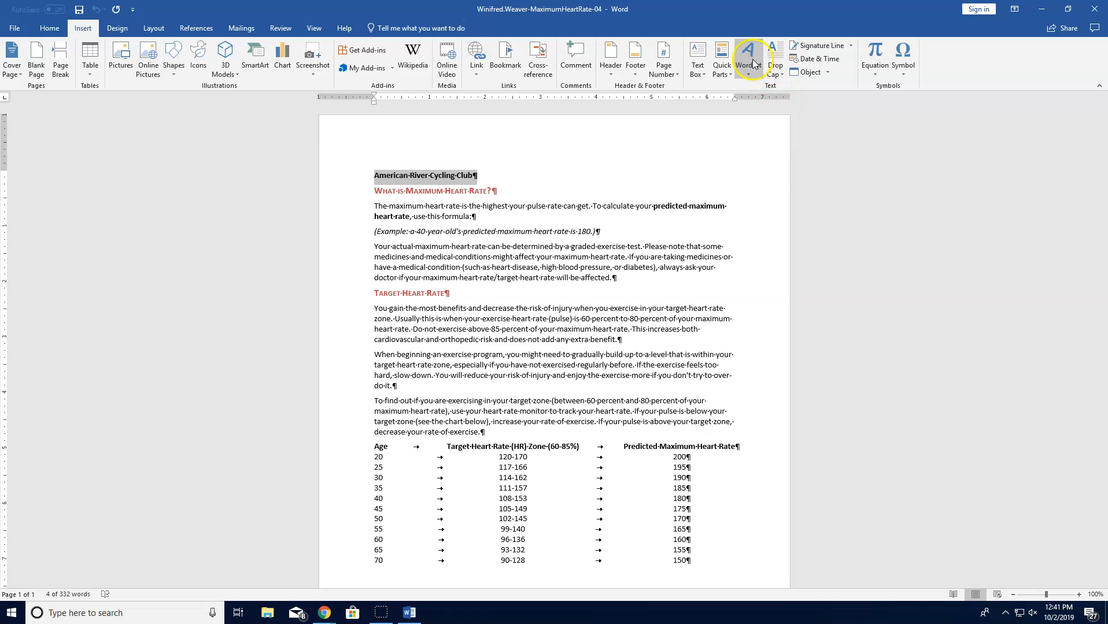
{"action": "left_click", "coordinate": [752, 60]}
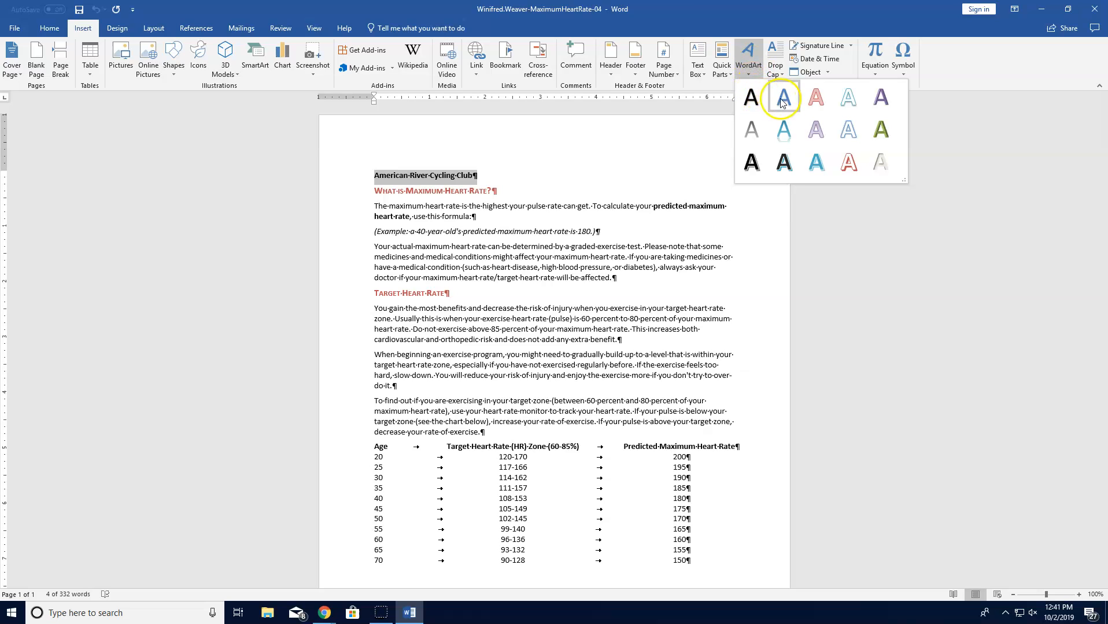
{"action": "left_click", "coordinate": [814, 98]}
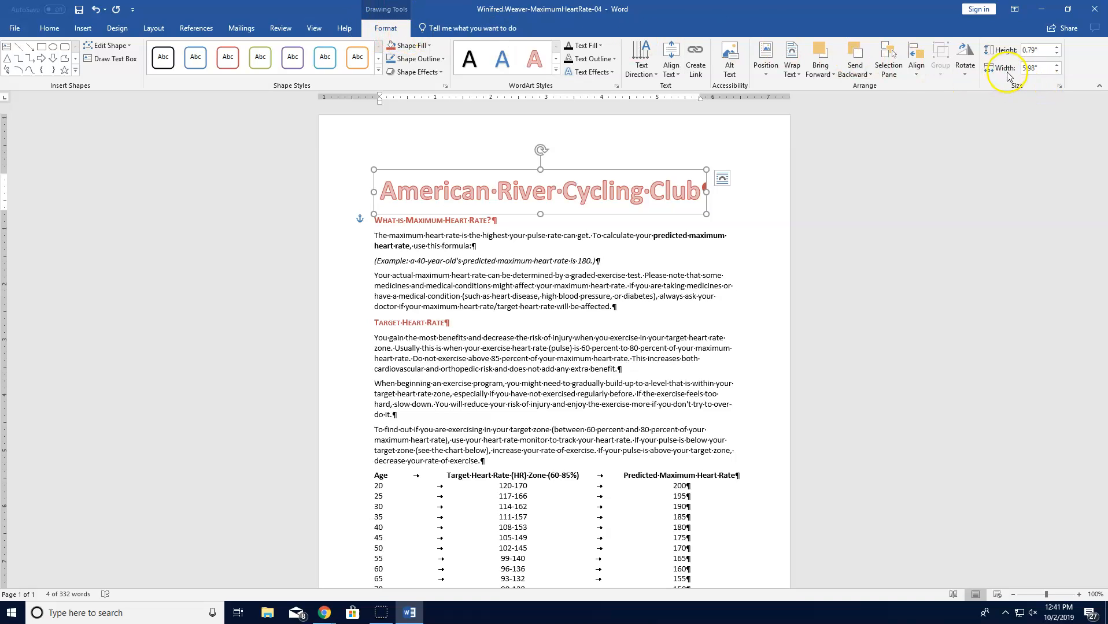
Step: Set the width of the title WordArt to 6.5"
{"action": "left_click", "coordinate": [1057, 65]}
{"action": "left_click", "coordinate": [1057, 66]}
{"action": "left_click", "coordinate": [1057, 66]}
{"action": "left_click", "coordinate": [1057, 66]}
{"action": "left_click", "coordinate": [1056, 65]}
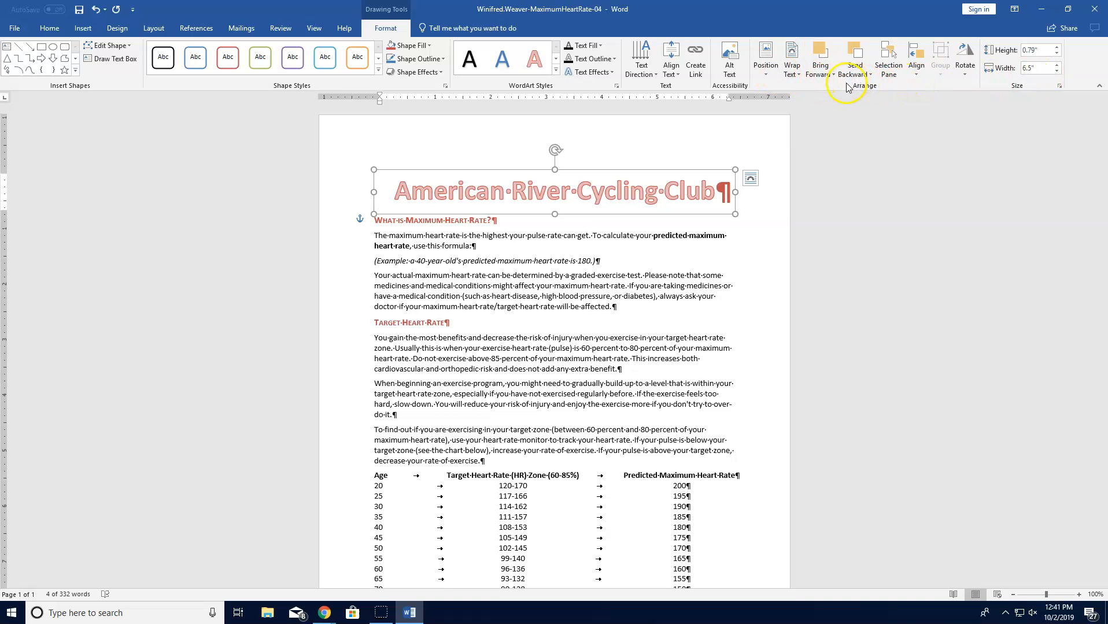
Step: In the WordArt's layout options, set the horizontal alignment to Centered relative to Margin
{"action": "left_click", "coordinate": [767, 60]}
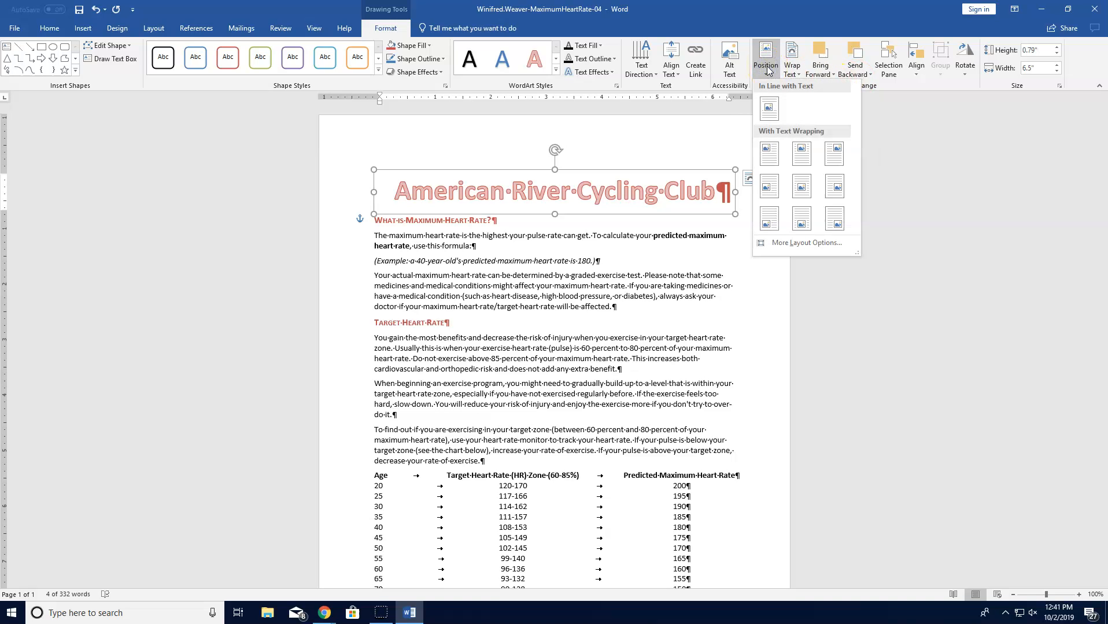
{"action": "left_click", "coordinate": [789, 243]}
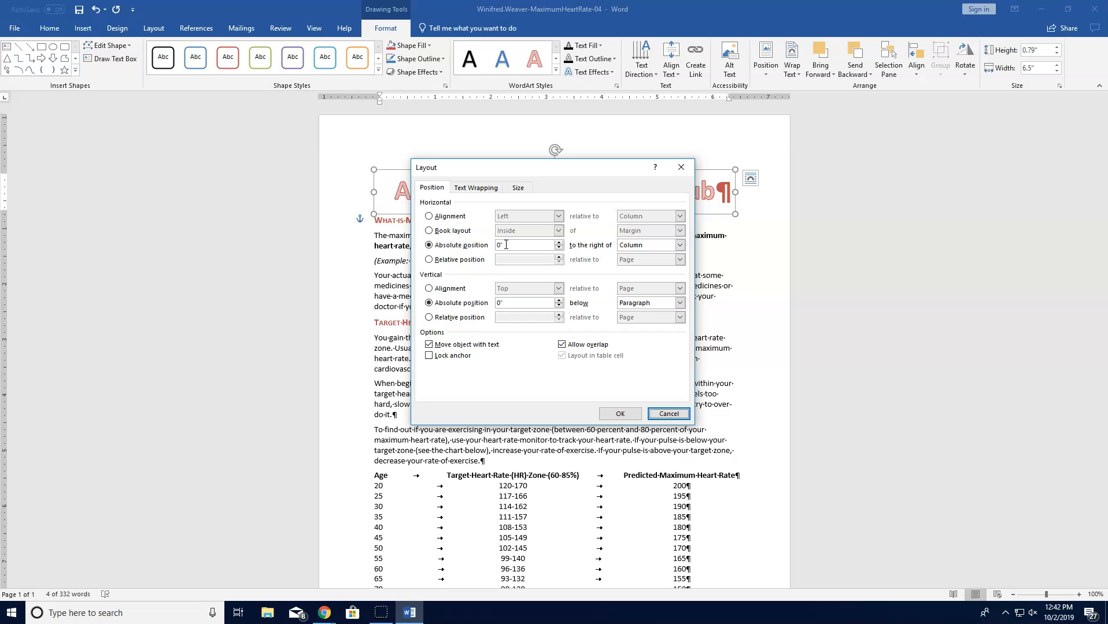
{"action": "left_click", "coordinate": [507, 252]}
{"action": "left_click", "coordinate": [429, 217]}
{"action": "left_click", "coordinate": [558, 215]}
{"action": "left_click", "coordinate": [521, 235]}
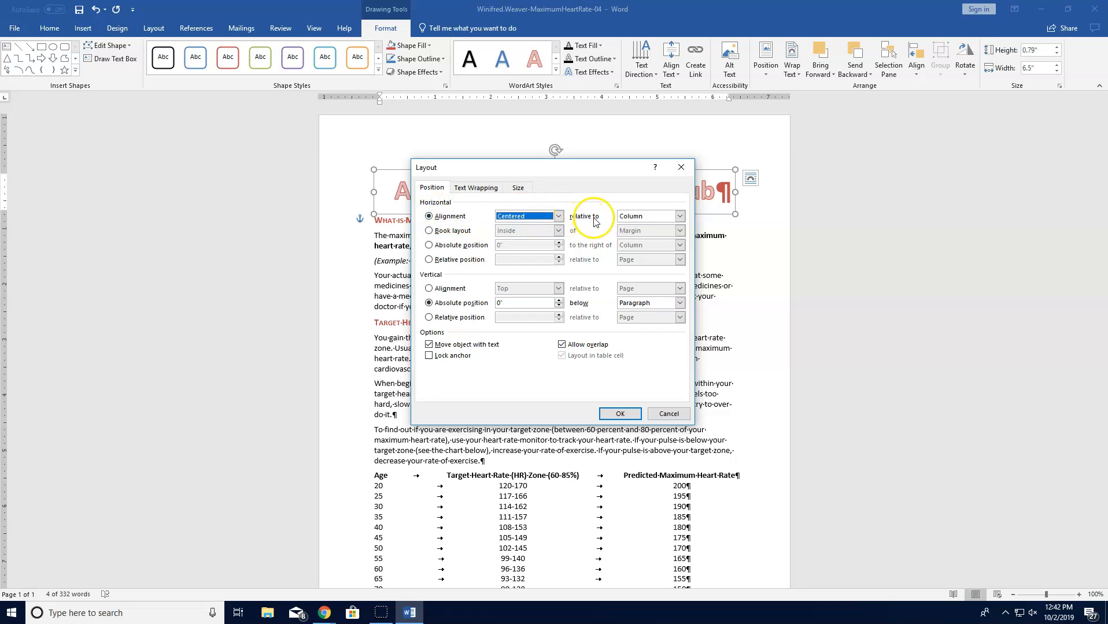
{"action": "left_click", "coordinate": [680, 216]}
{"action": "left_click", "coordinate": [659, 234]}
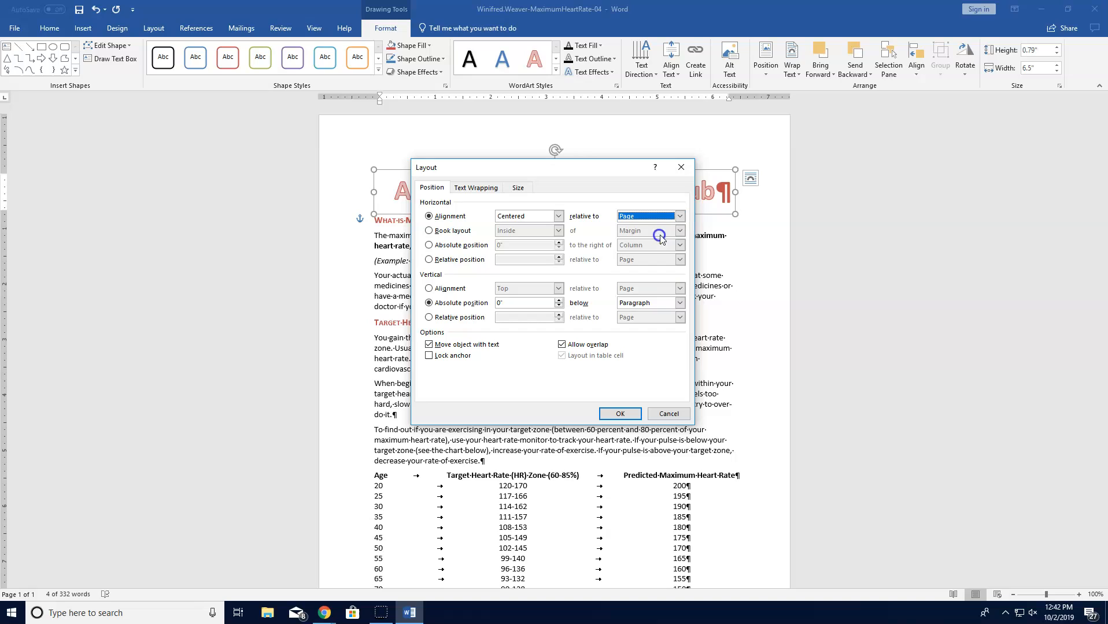
{"action": "left_click", "coordinate": [681, 215]}
{"action": "left_click", "coordinate": [661, 226]}
Step: Set the WordArt's vertical absolute position to 0.2" below Page and apply the layout
{"action": "left_click", "coordinate": [559, 305]}
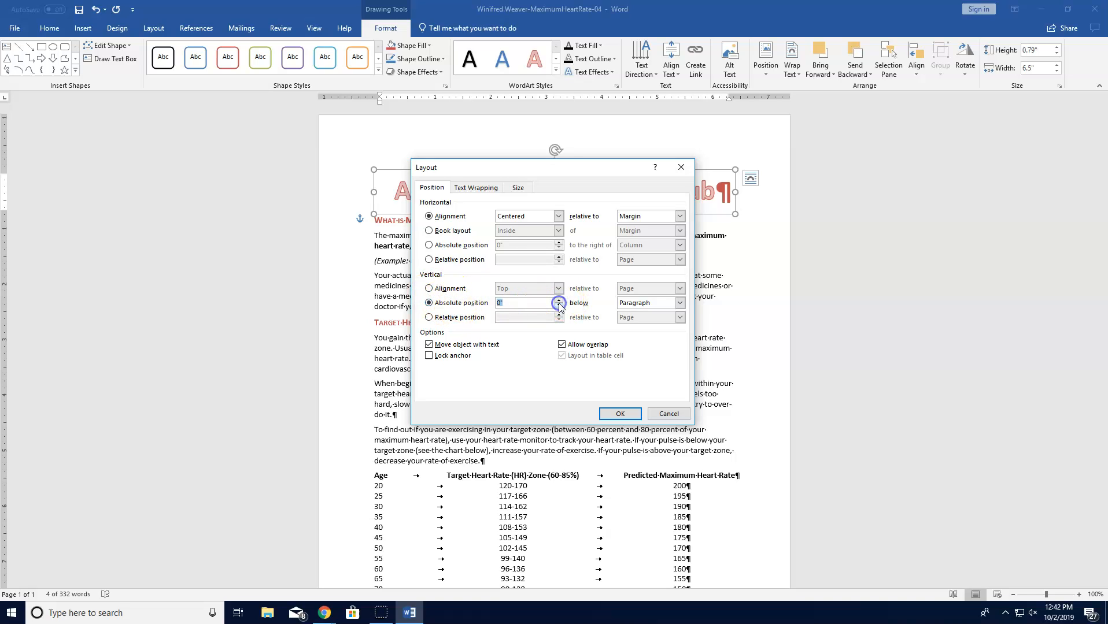
{"action": "left_click", "coordinate": [559, 301]}
{"action": "left_click", "coordinate": [680, 303]}
{"action": "left_click", "coordinate": [662, 321]}
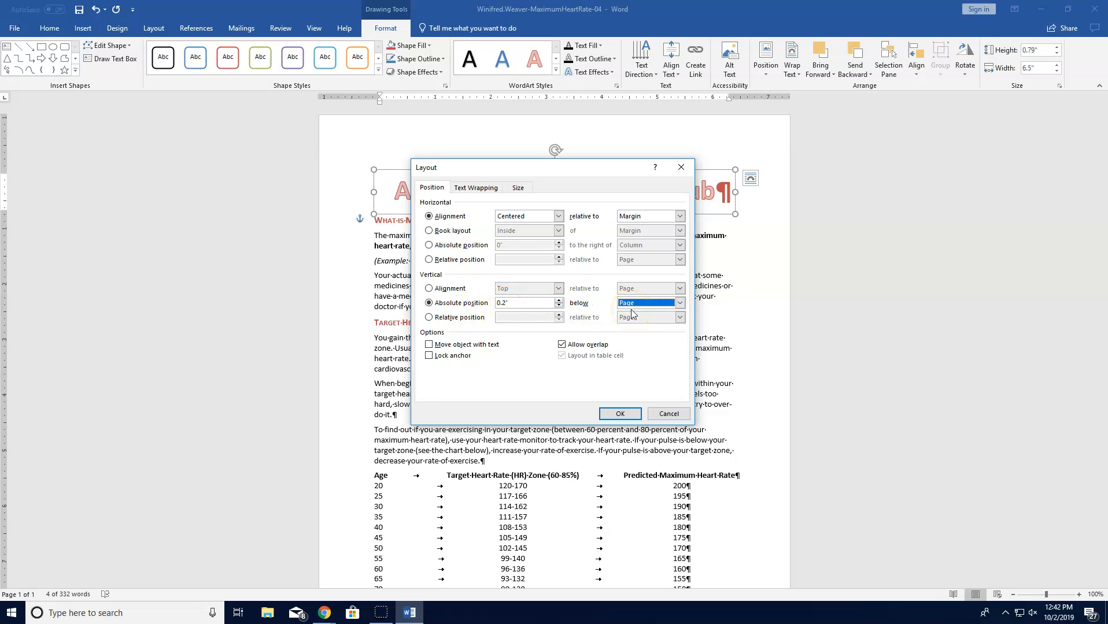
{"action": "left_click", "coordinate": [617, 414]}
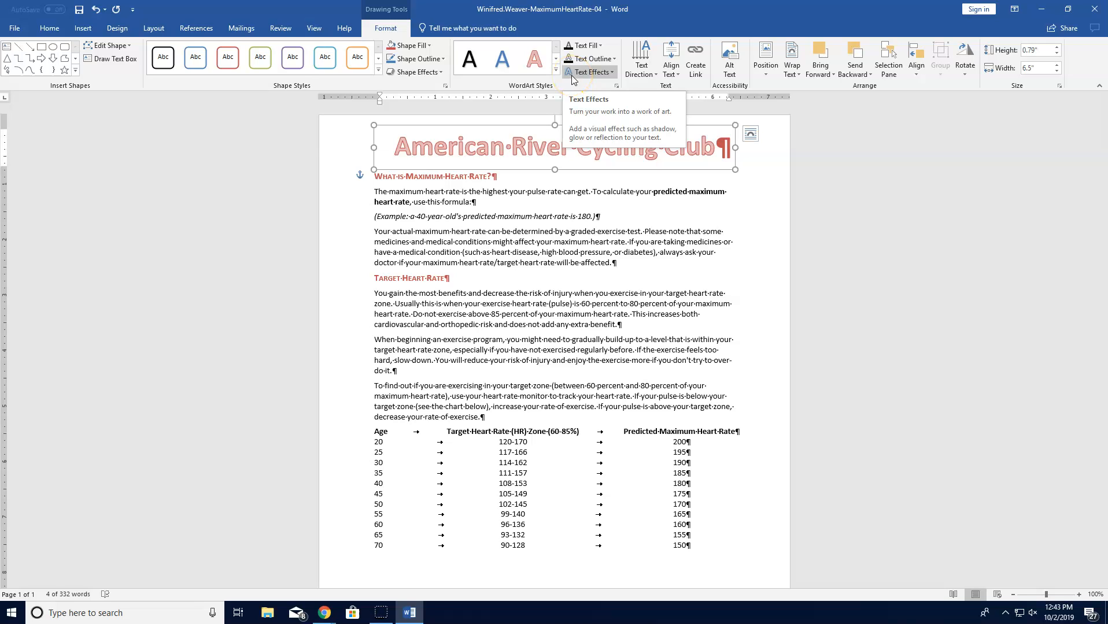
Step: Apply the first reflection variation as a text effect to the title WordArt
{"action": "left_click", "coordinate": [602, 75]}
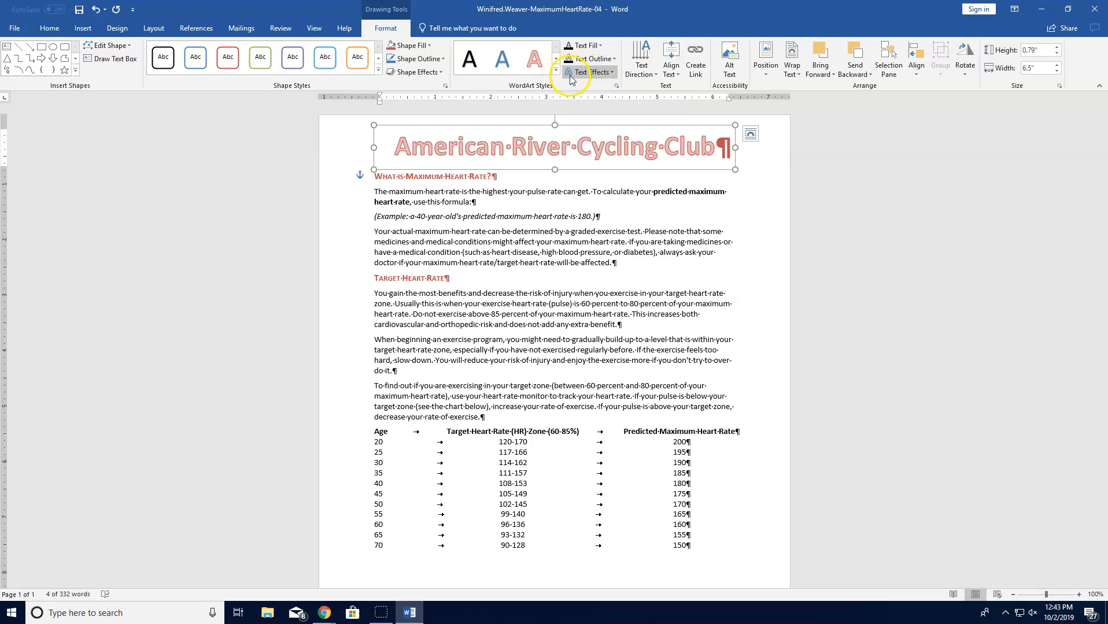
{"action": "left_click", "coordinate": [596, 74]}
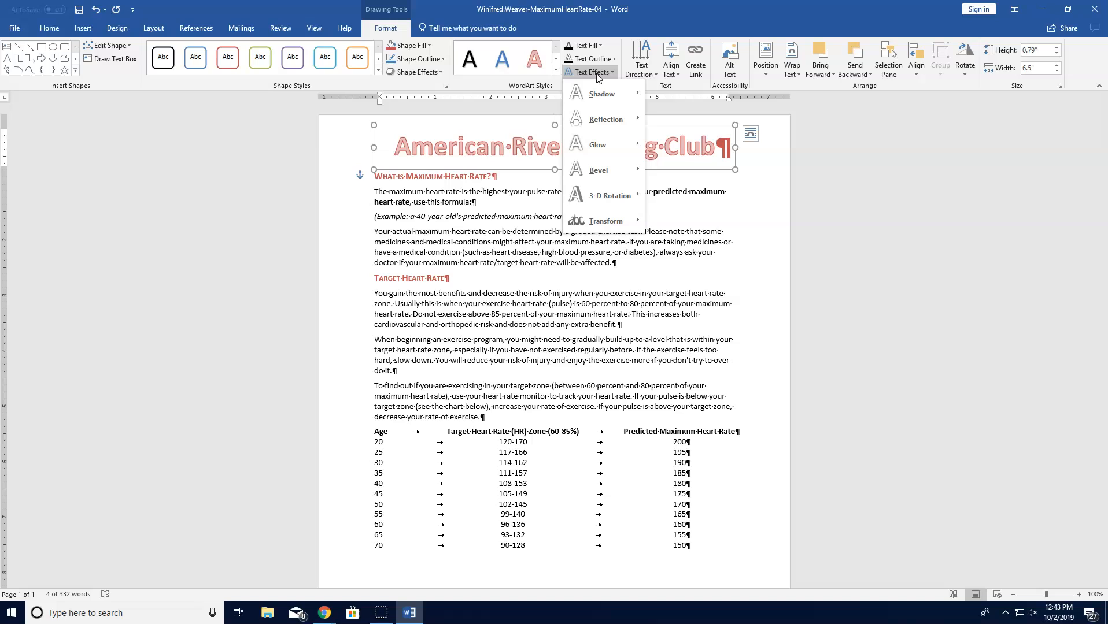
{"action": "left_click", "coordinate": [596, 123]}
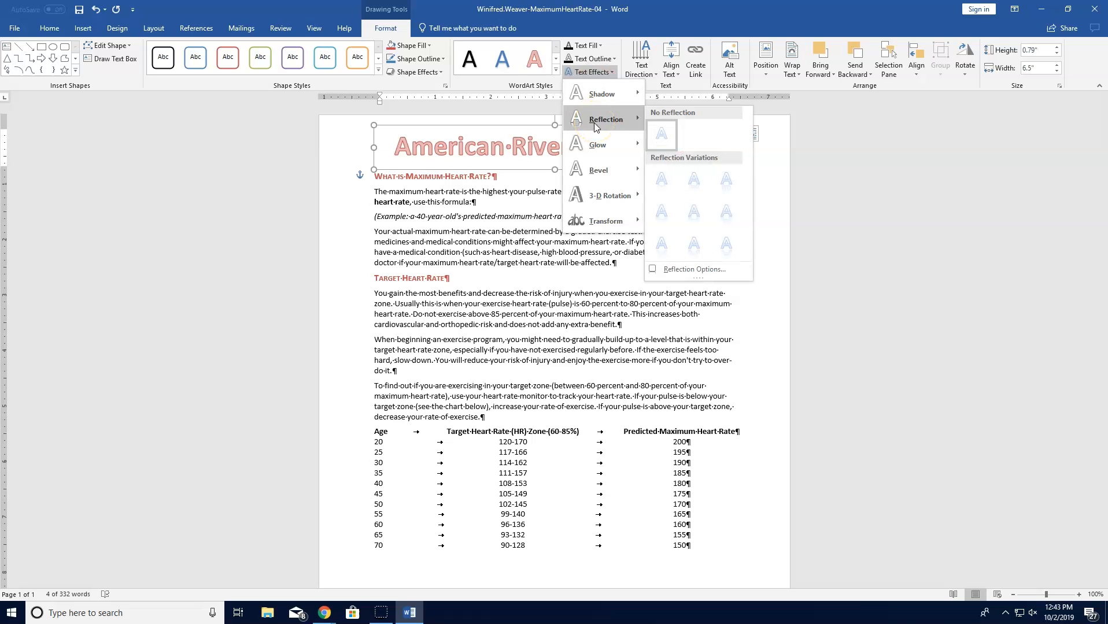
{"action": "left_click", "coordinate": [662, 185]}
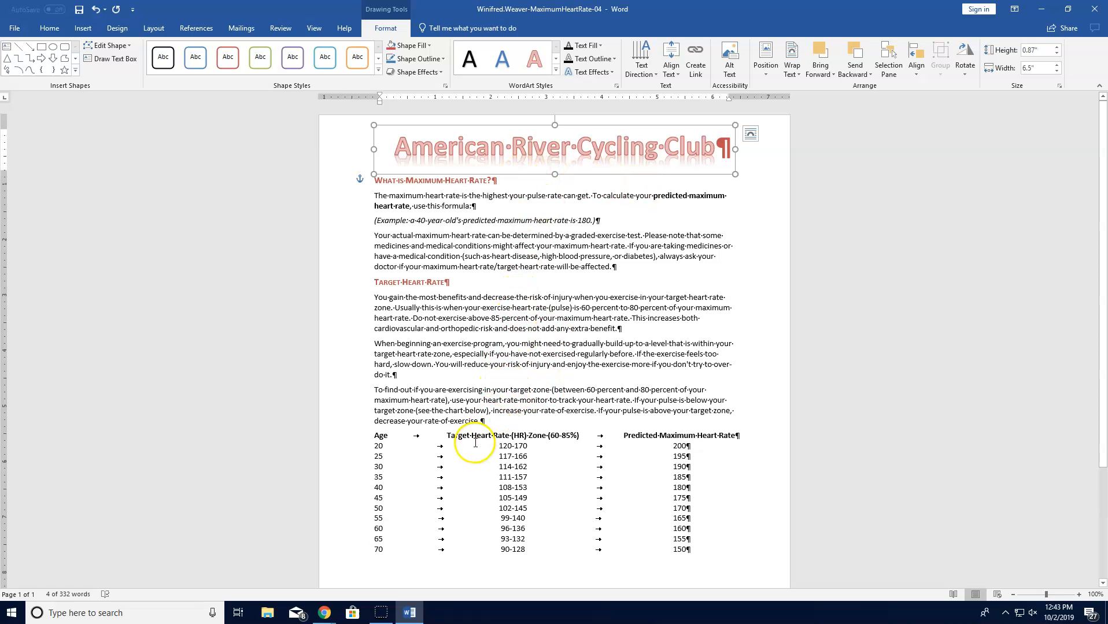
Step: Convert the tabbed age and heart rate text at the document's end to a three-column table, separated at tabs, with AutoFit to contents
{"action": "scroll", "coordinate": [465, 451], "scroll_direction": "down", "scroll_amount": 4}
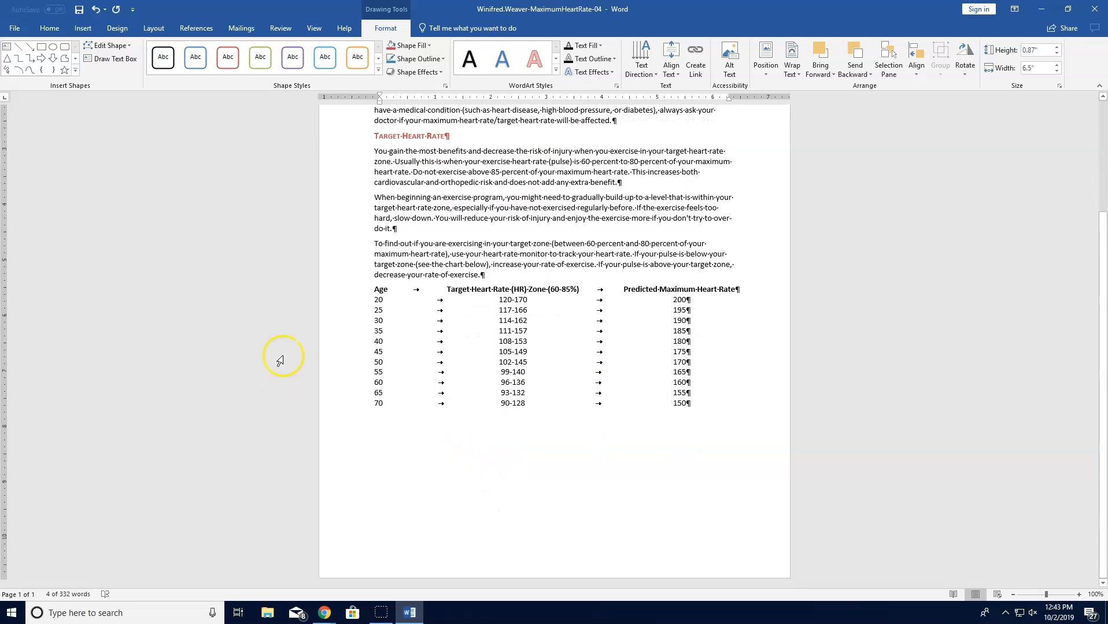
{"action": "mouse_move", "coordinate": [376, 288]}
{"action": "left_mouse_down"}
{"action": "mouse_move", "coordinate": [642, 358]}
{"action": "mouse_move", "coordinate": [694, 404]}
{"action": "left_mouse_up"}
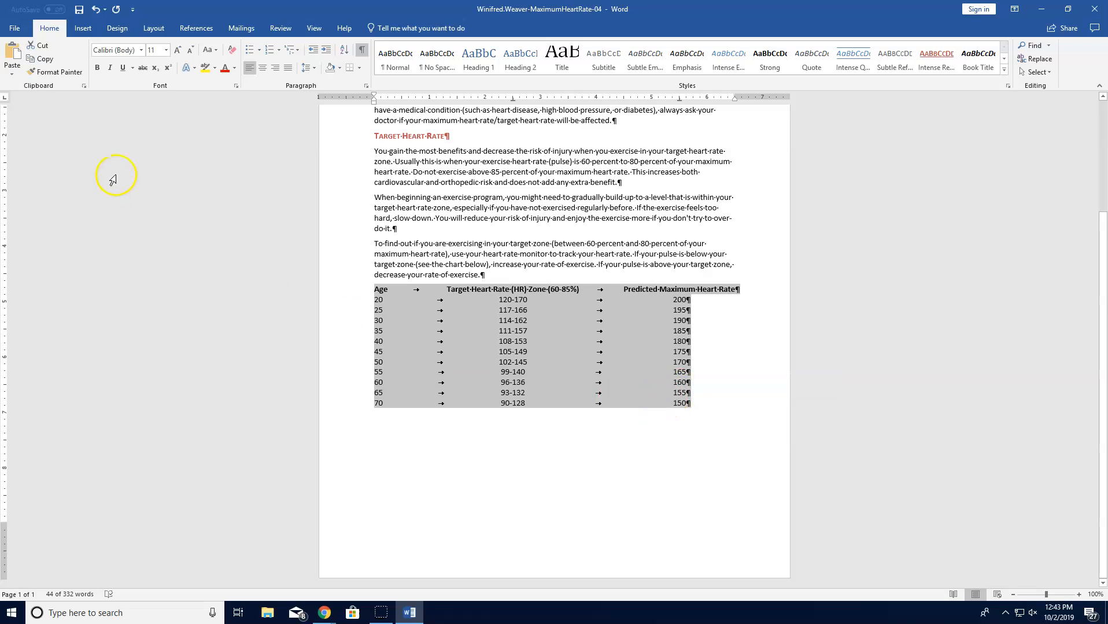
{"action": "left_click", "coordinate": [86, 30]}
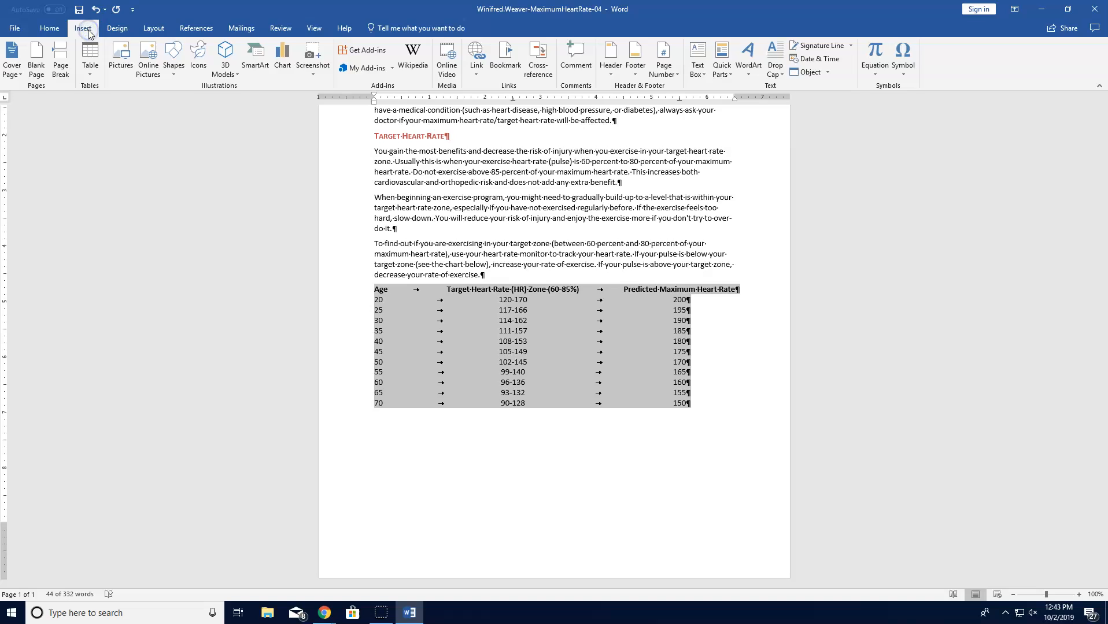
{"action": "left_click", "coordinate": [90, 75]}
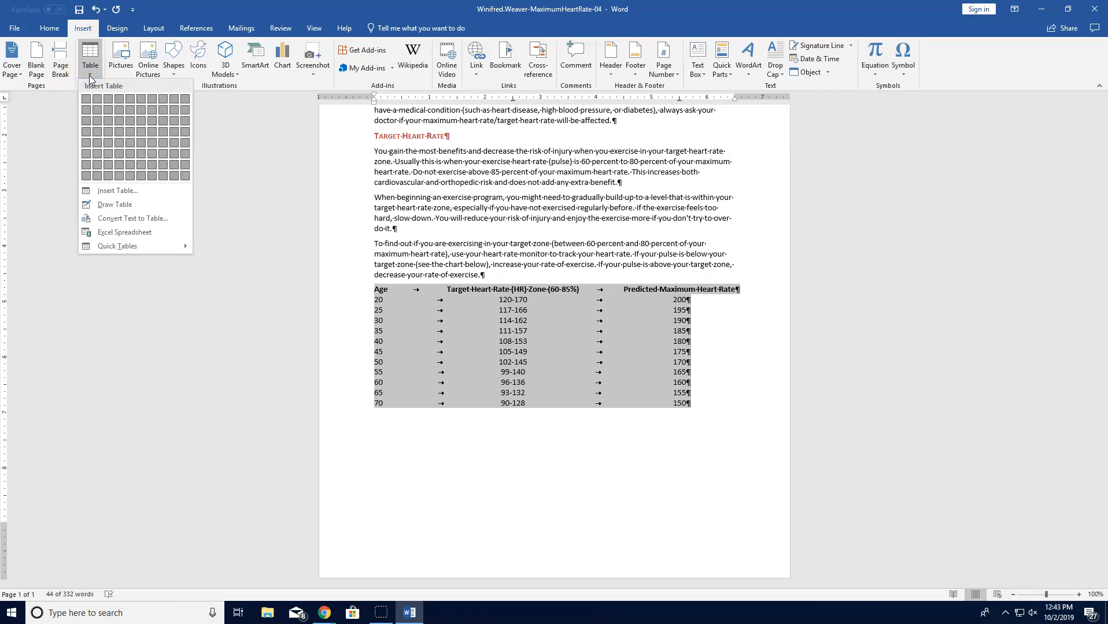
{"action": "left_click", "coordinate": [162, 223]}
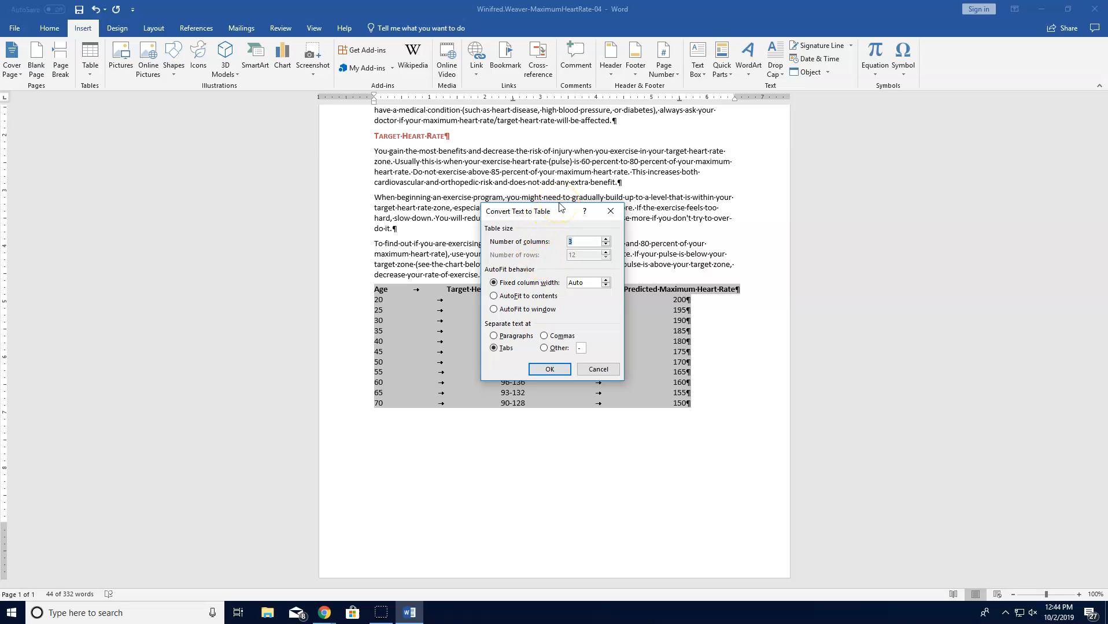
{"action": "left_click", "coordinate": [494, 296]}
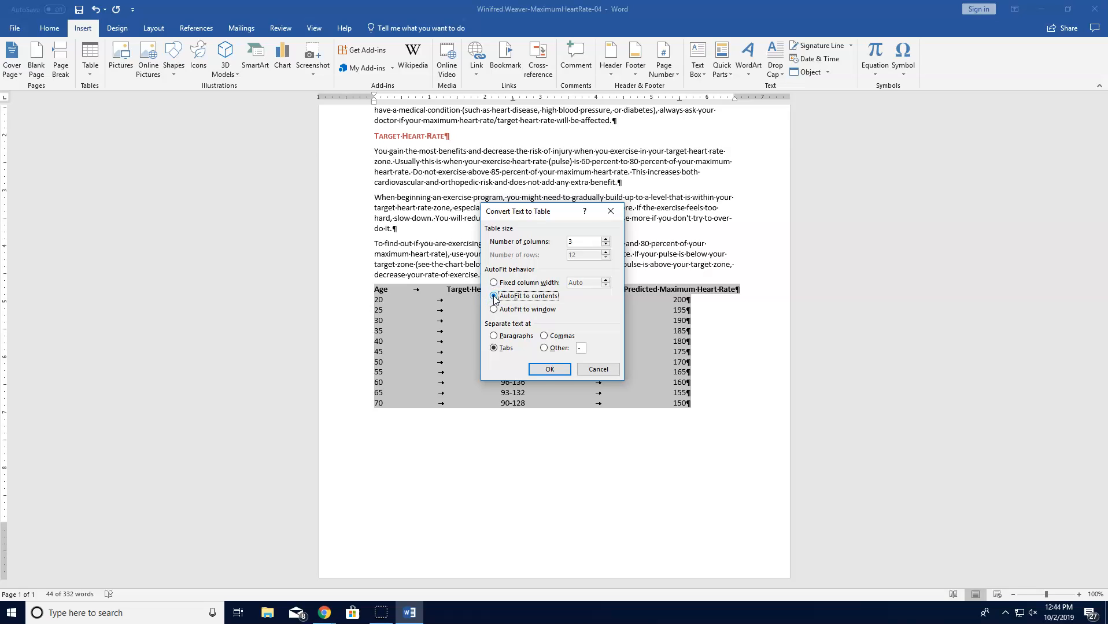
{"action": "left_click", "coordinate": [557, 370]}
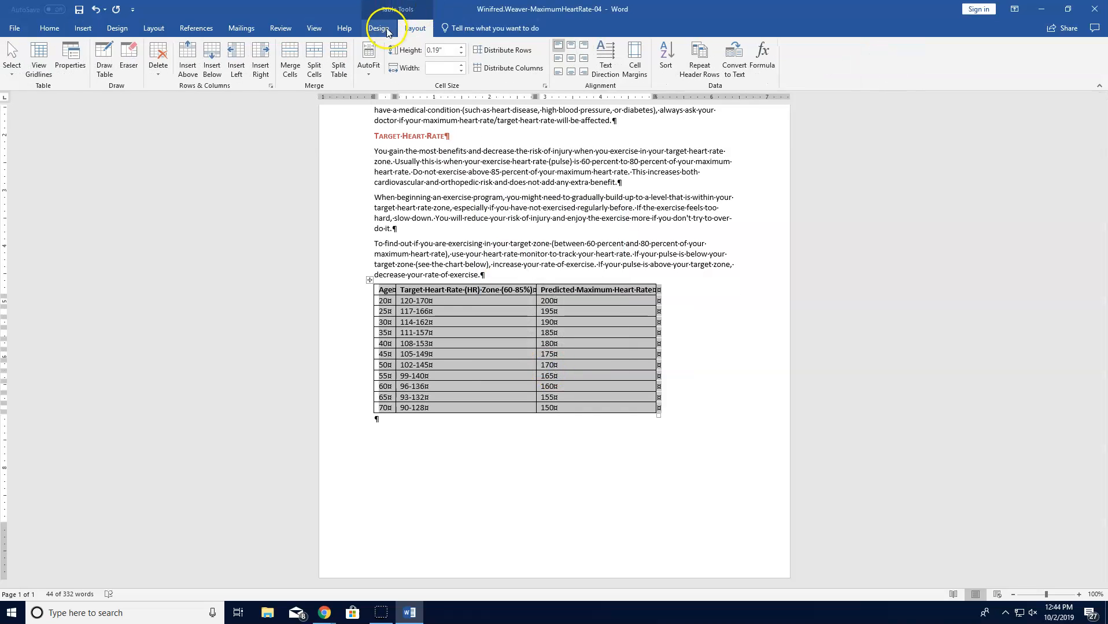
Step: Turn off the First Column table style option for the heart rate table
{"action": "left_click", "coordinate": [387, 30]}
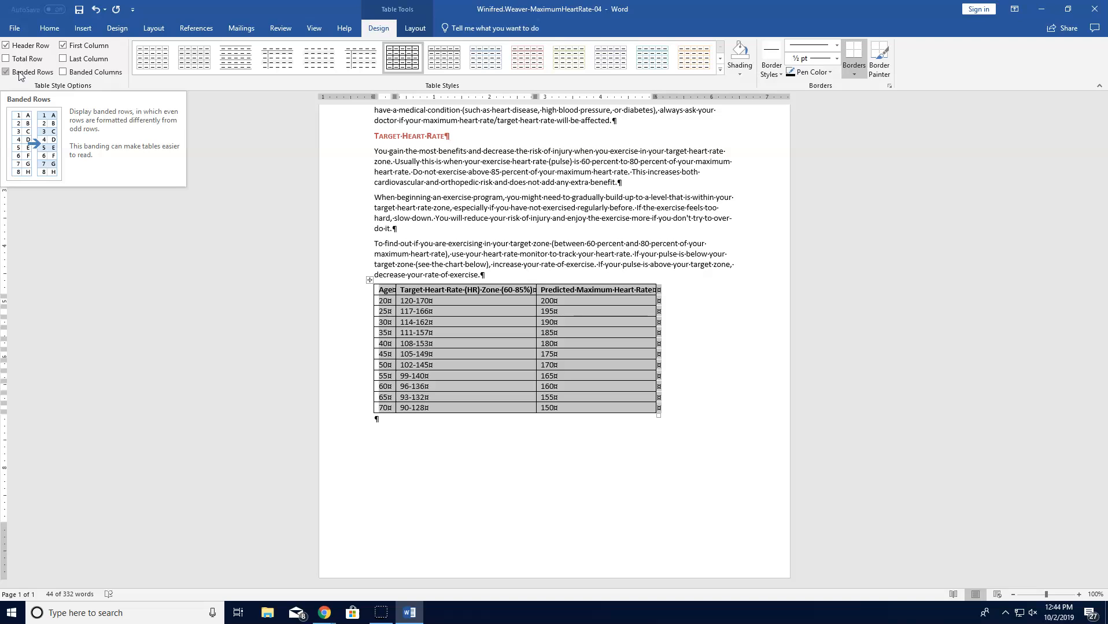
{"action": "left_click", "coordinate": [64, 46]}
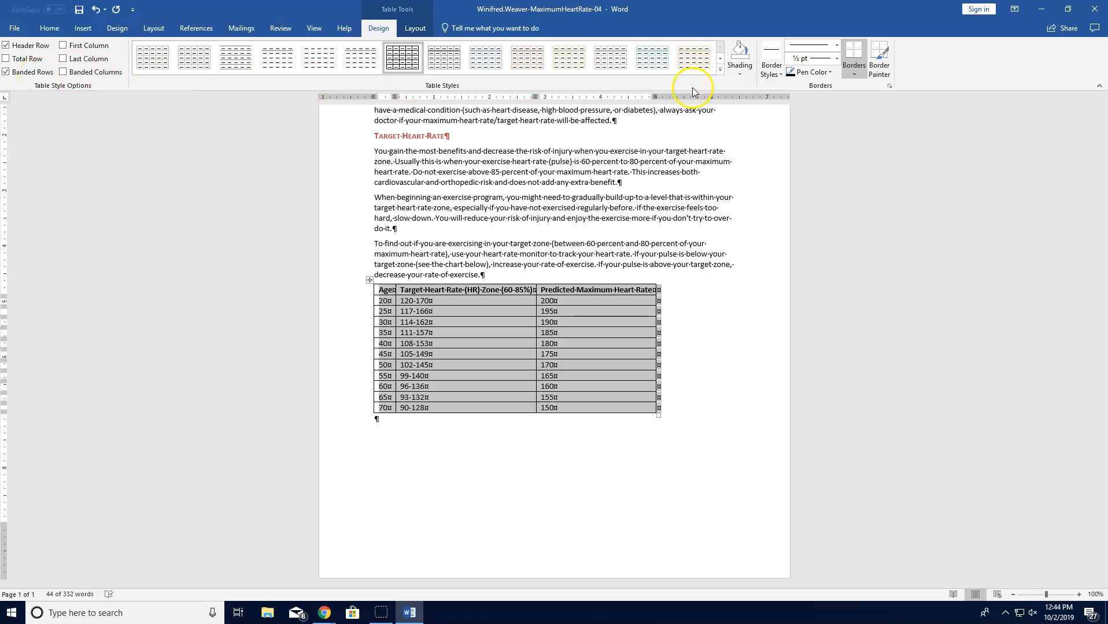
Step: Apply the red Grid Table 4 style to the heart rate table
{"action": "left_click", "coordinate": [721, 70]}
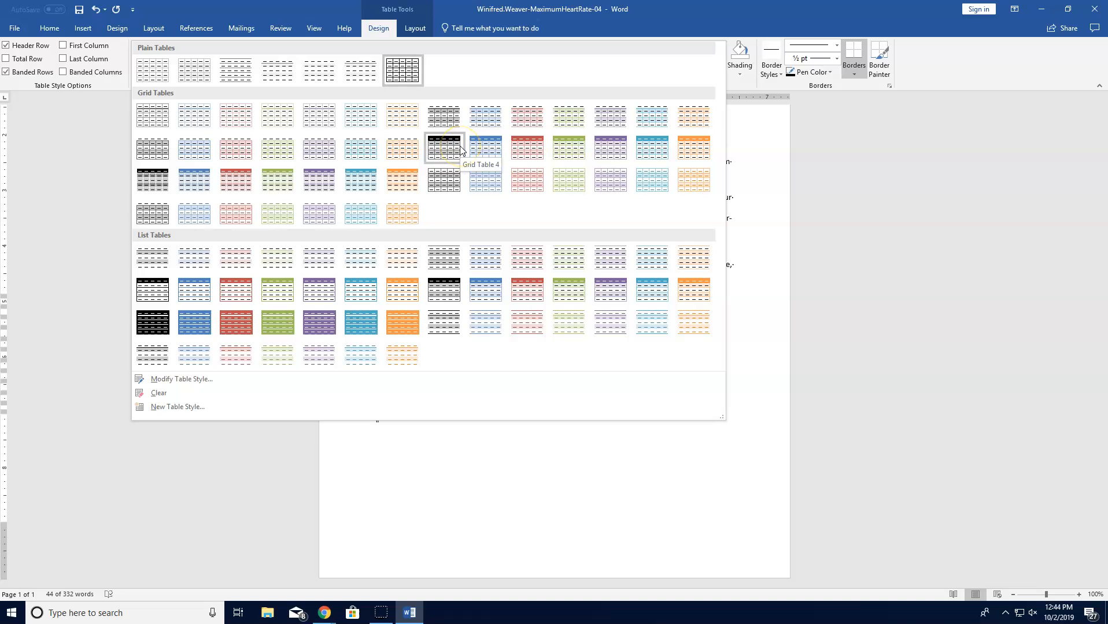
{"action": "left_click", "coordinate": [541, 152]}
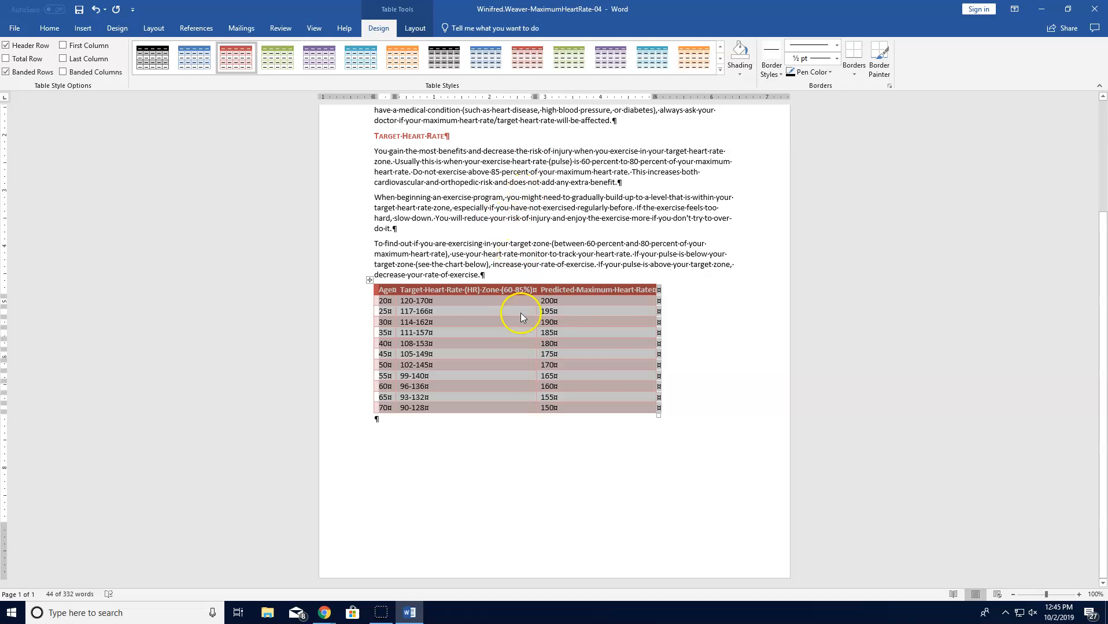
Step: Break the second and third column headings onto two lines, starting the second lines at "Zone (60-85%)" and "Heart Rate" and removing the preceding spaces
{"action": "left_click", "coordinate": [409, 292]}
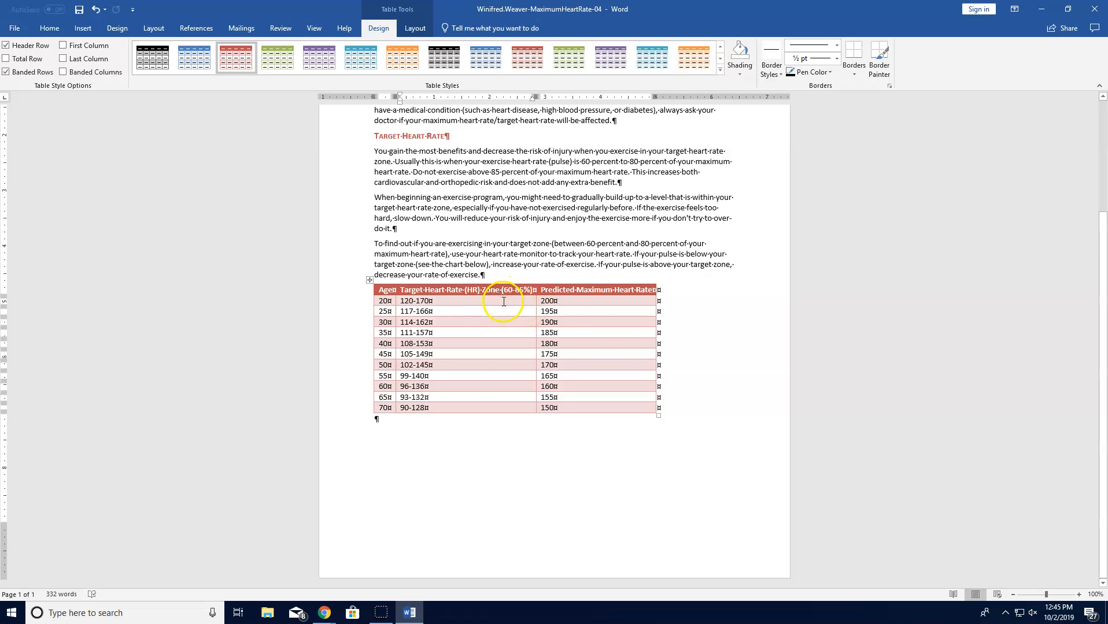
{"action": "left_click", "coordinate": [1079, 595]}
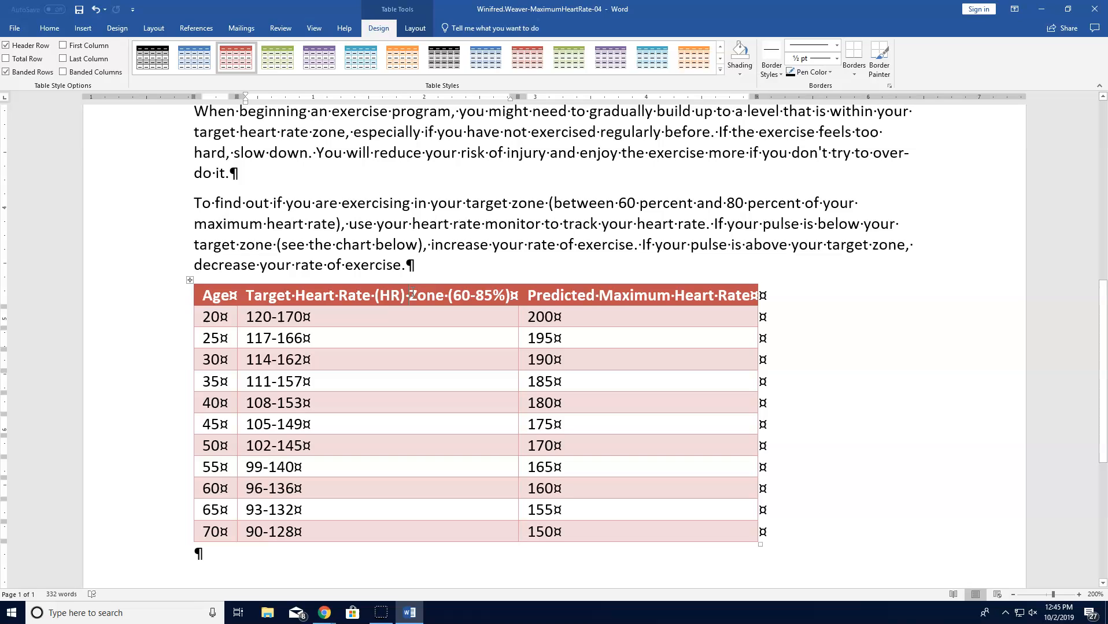
{"action": "key", "text": "BackSpace"}
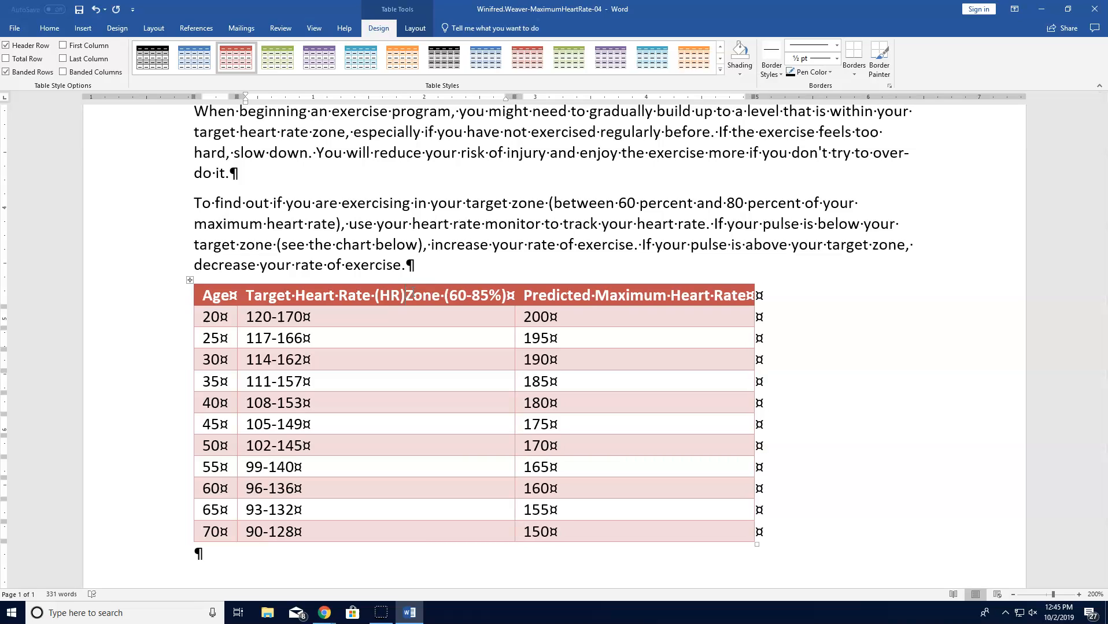
{"action": "key", "text": "Return"}
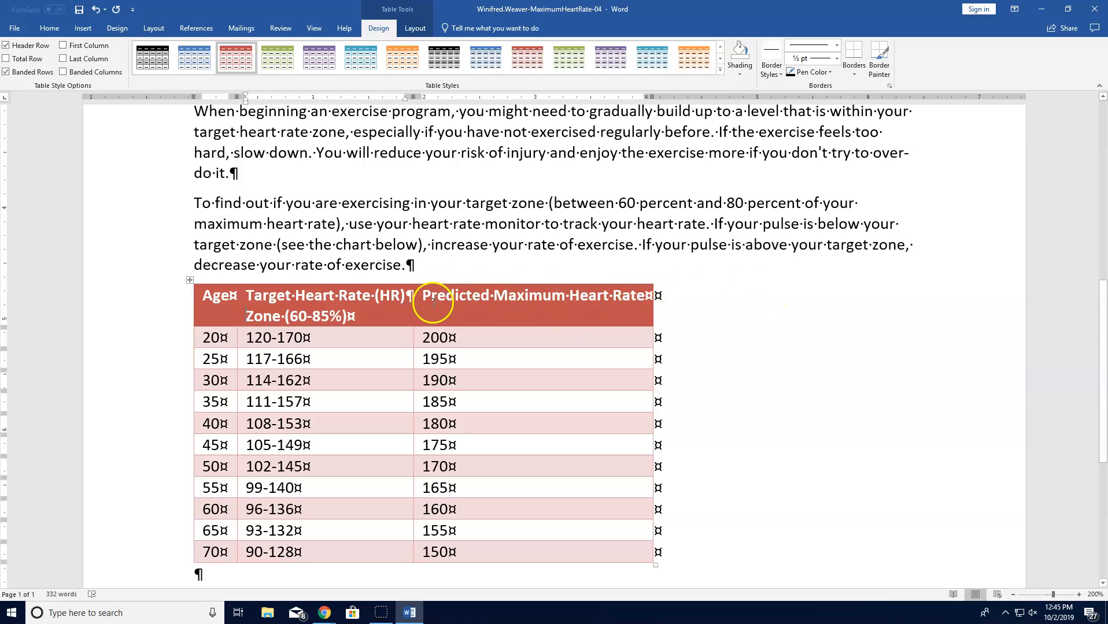
{"action": "left_click", "coordinate": [570, 295]}
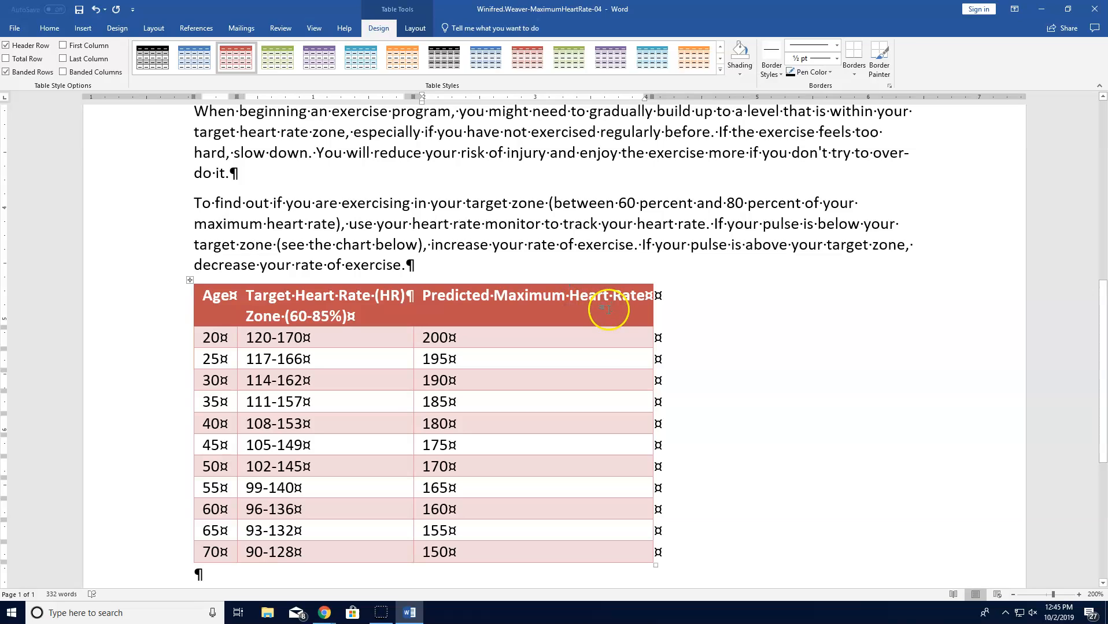
{"action": "key", "text": "BackSpace"}
{"action": "key", "text": "Return"}
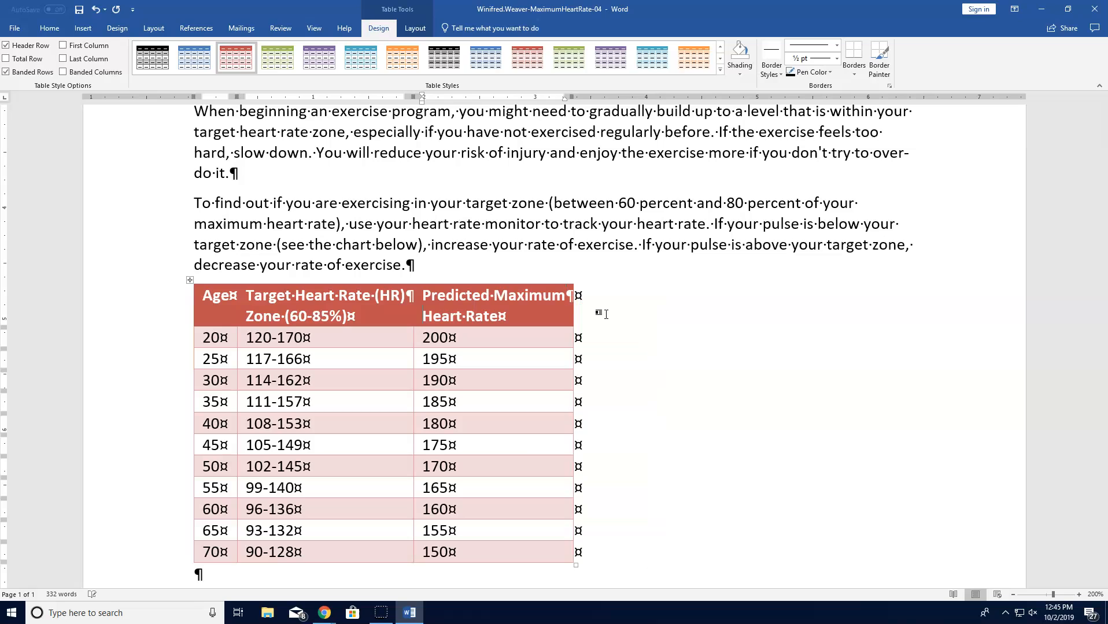
{"action": "left_click", "coordinate": [524, 314]}
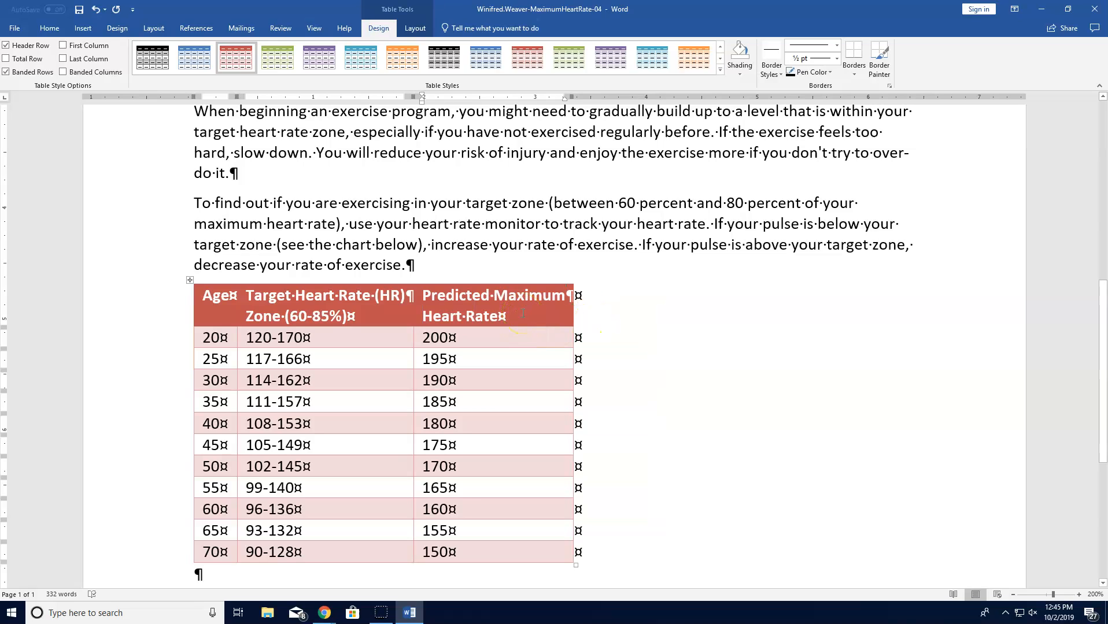
{"action": "left_click", "coordinate": [520, 331]}
Step: Center the text of the entire heart rate table both horizontally and vertically within its cells
{"action": "left_click", "coordinate": [190, 280]}
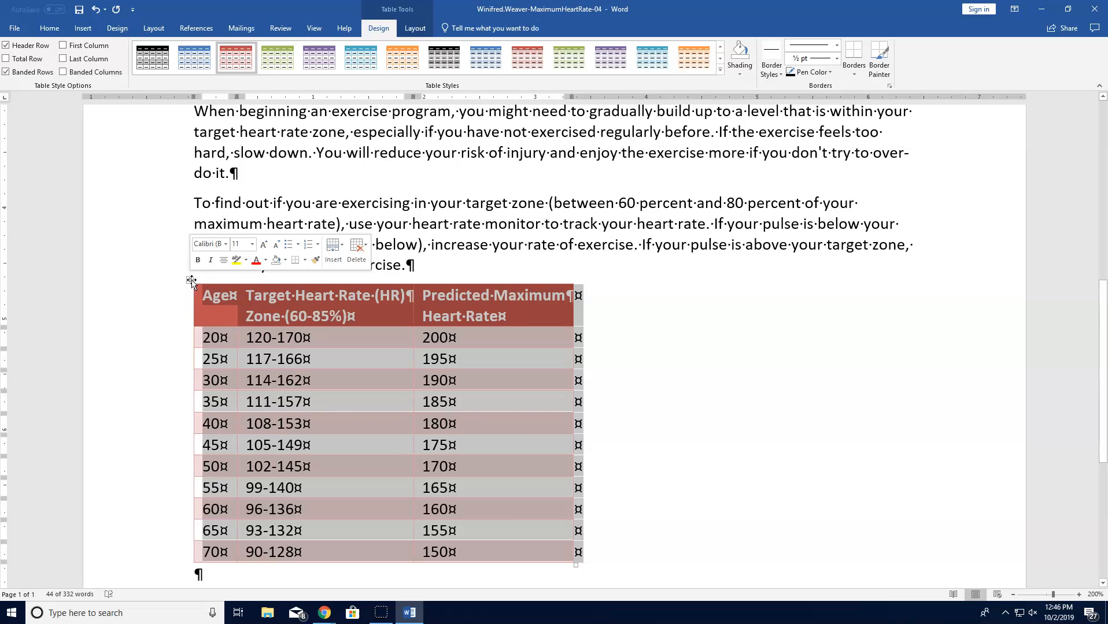
{"action": "left_click", "coordinate": [418, 30]}
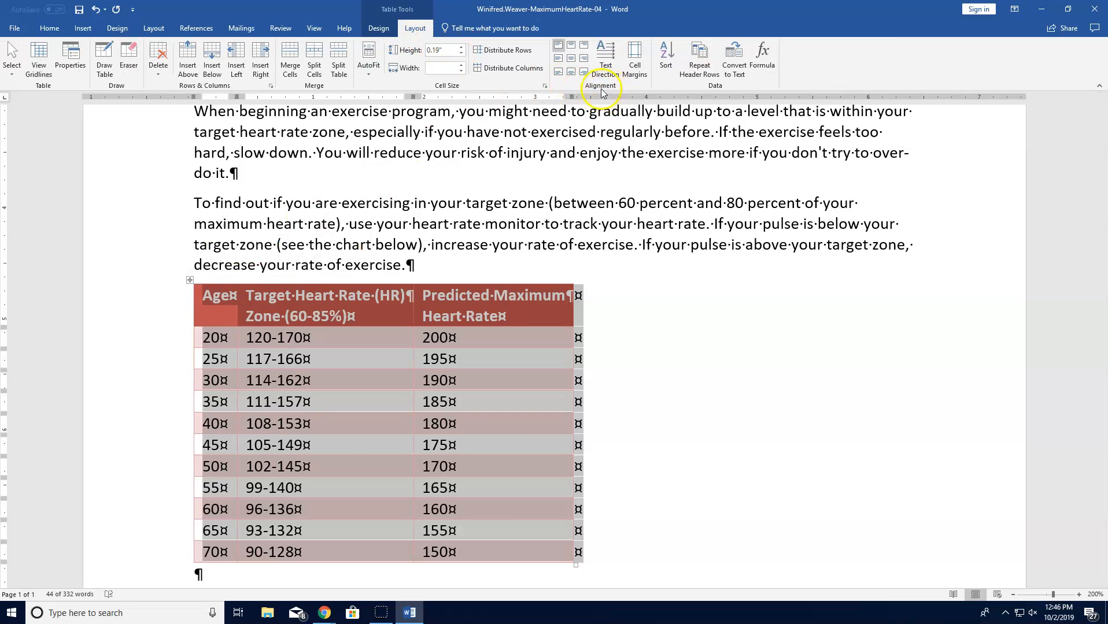
{"action": "left_click", "coordinate": [571, 59]}
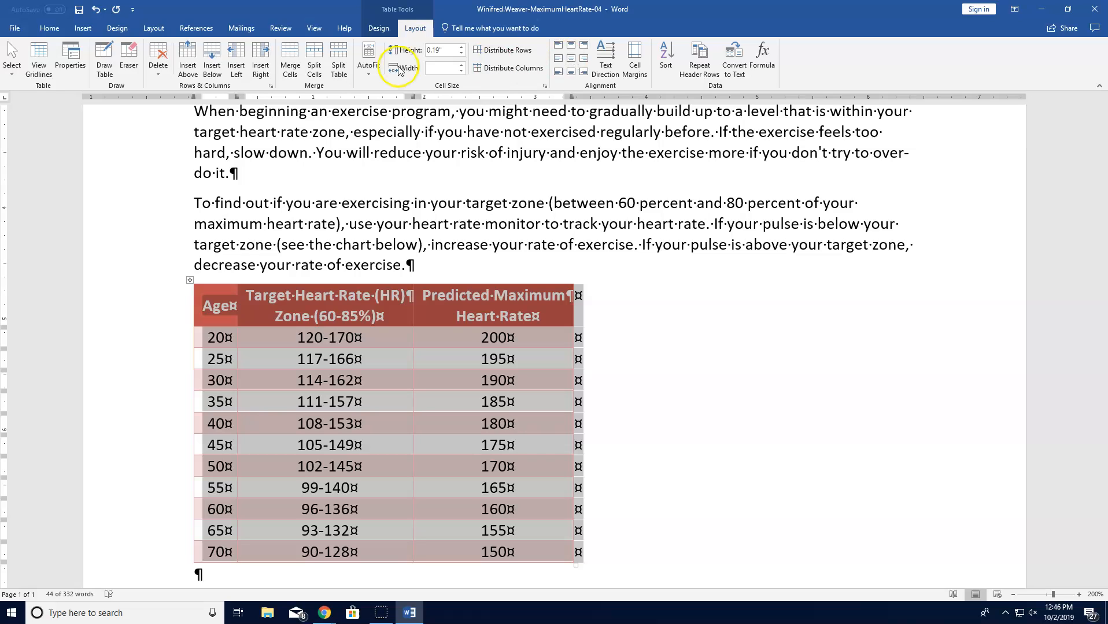
Step: Set the heart rate table's alignment to Center on the page in the table properties
{"action": "left_click", "coordinate": [83, 70]}
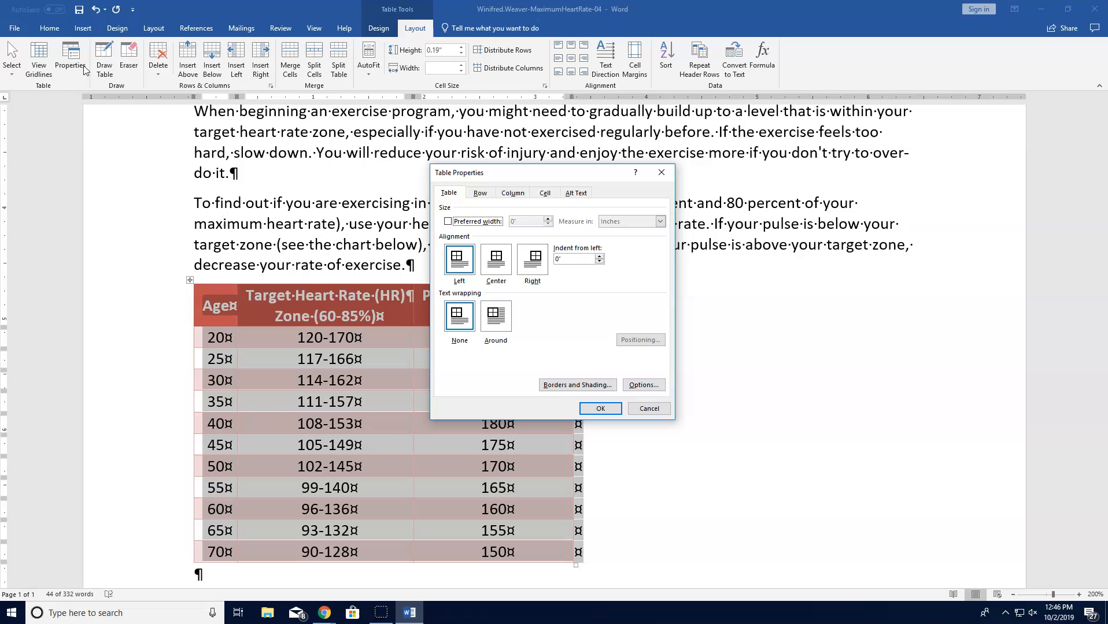
{"action": "left_click", "coordinate": [451, 195]}
{"action": "left_click", "coordinate": [494, 263]}
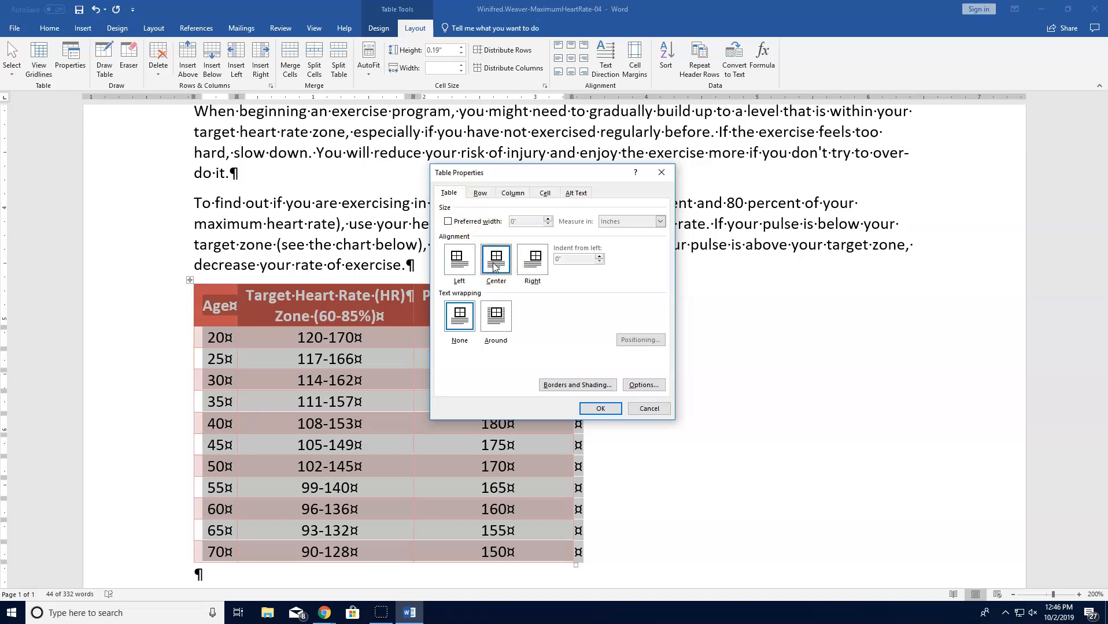
{"action": "left_click", "coordinate": [599, 409]}
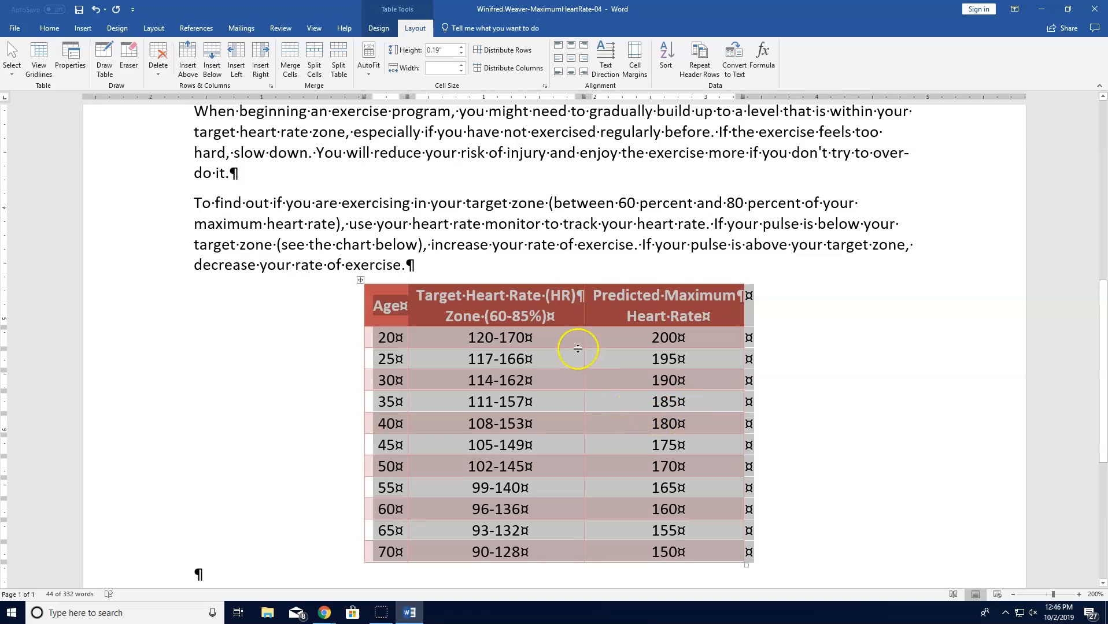
Step: Set the table's default cell margins to 0.03" top and bottom and 0.1" left and right
{"action": "left_click", "coordinate": [639, 78]}
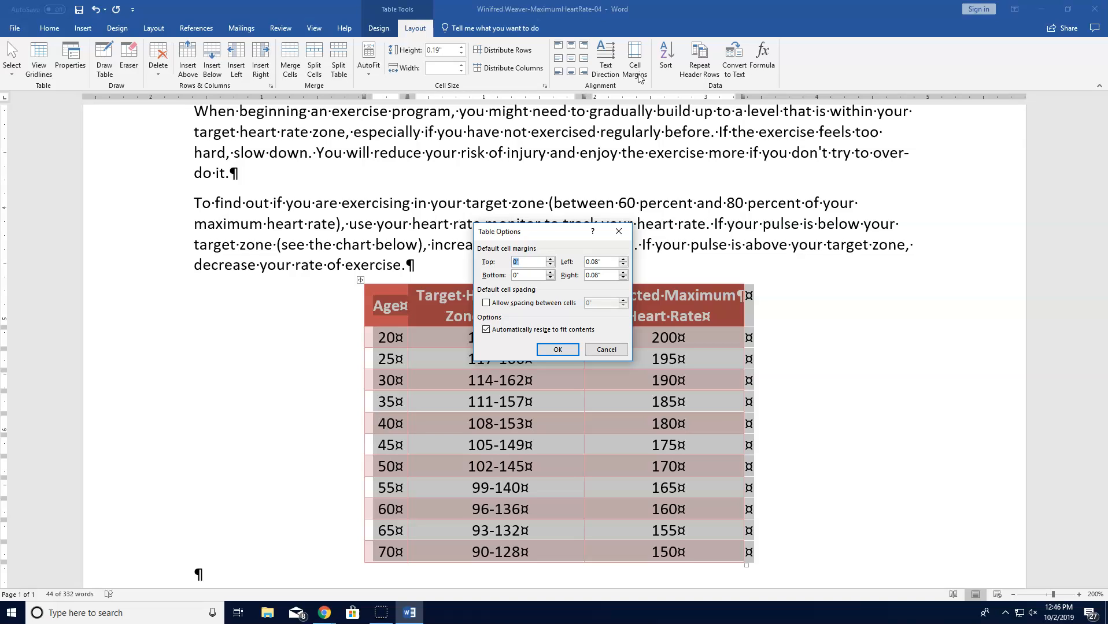
{"action": "left_click", "coordinate": [553, 258]}
{"action": "left_click", "coordinate": [553, 258]}
{"action": "left_click", "coordinate": [552, 258]}
{"action": "left_click", "coordinate": [550, 273]}
{"action": "left_click", "coordinate": [550, 272]}
{"action": "left_click", "coordinate": [550, 272]}
{"action": "left_click", "coordinate": [586, 263]}
{"action": "left_click", "coordinate": [623, 261]}
{"action": "left_click", "coordinate": [624, 260]}
{"action": "left_click", "coordinate": [623, 273]}
{"action": "left_click", "coordinate": [623, 273]}
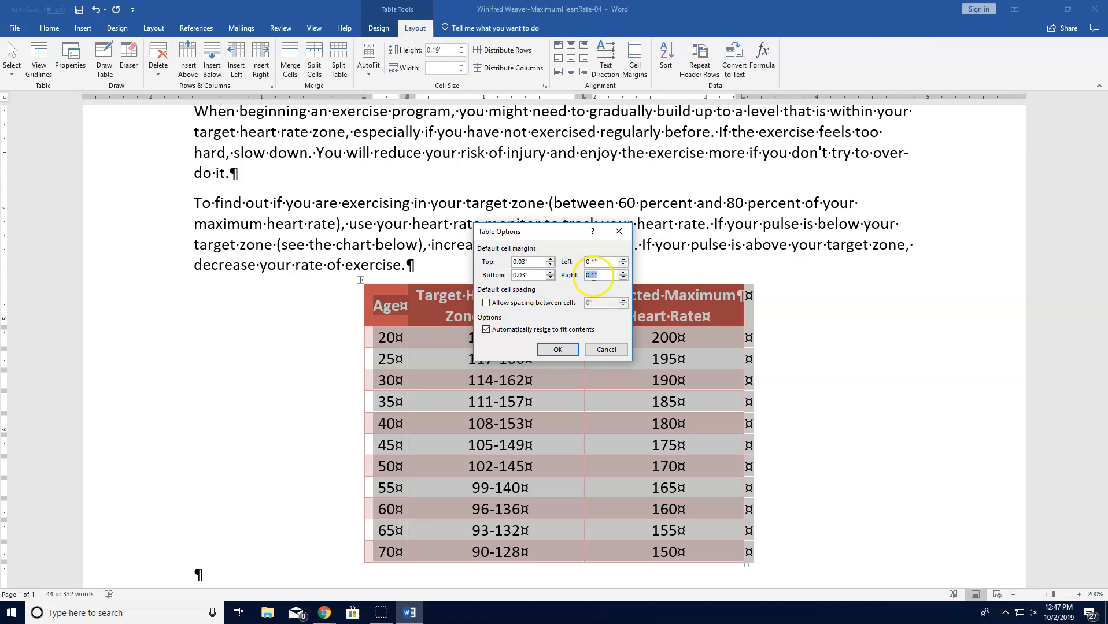
{"action": "left_click", "coordinate": [555, 350]}
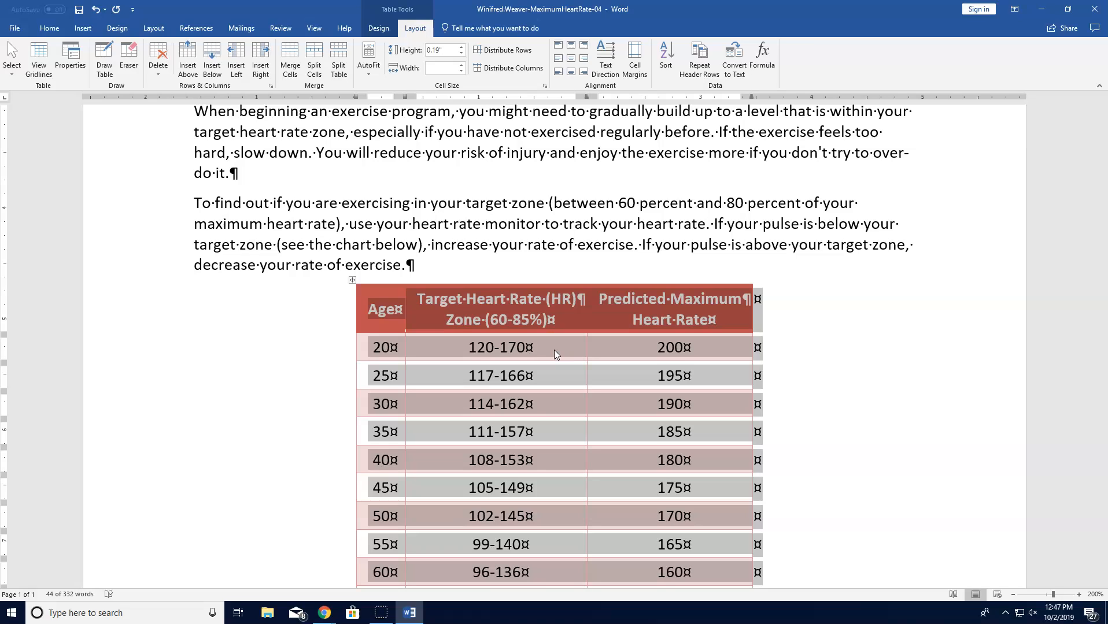
Step: Start inserting a SmartArt graphic at the end of the 40-year-old example line, showing the Process layouts
{"action": "scroll", "coordinate": [554, 349], "scroll_direction": "up", "scroll_amount": 6}
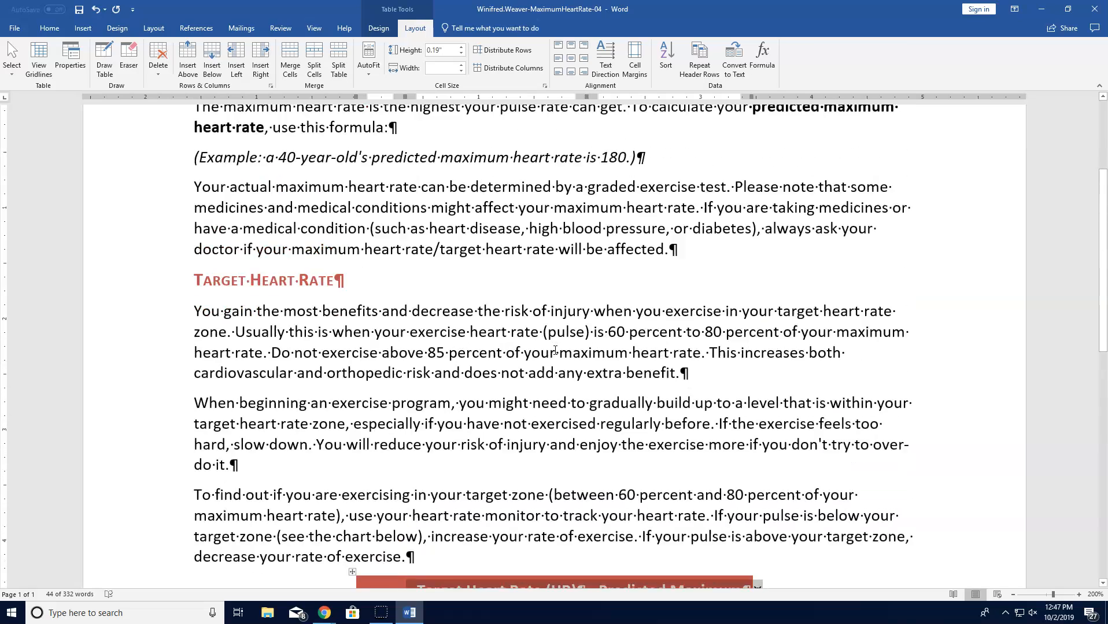
{"action": "scroll", "coordinate": [554, 350], "scroll_direction": "up", "scroll_amount": 1}
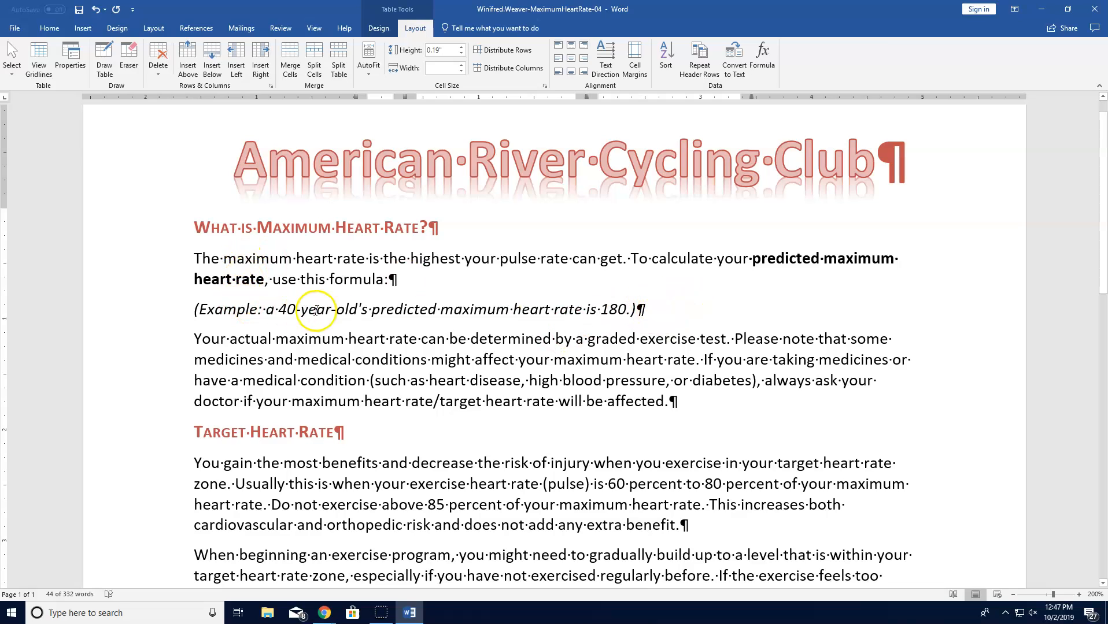
{"action": "left_click", "coordinate": [660, 307]}
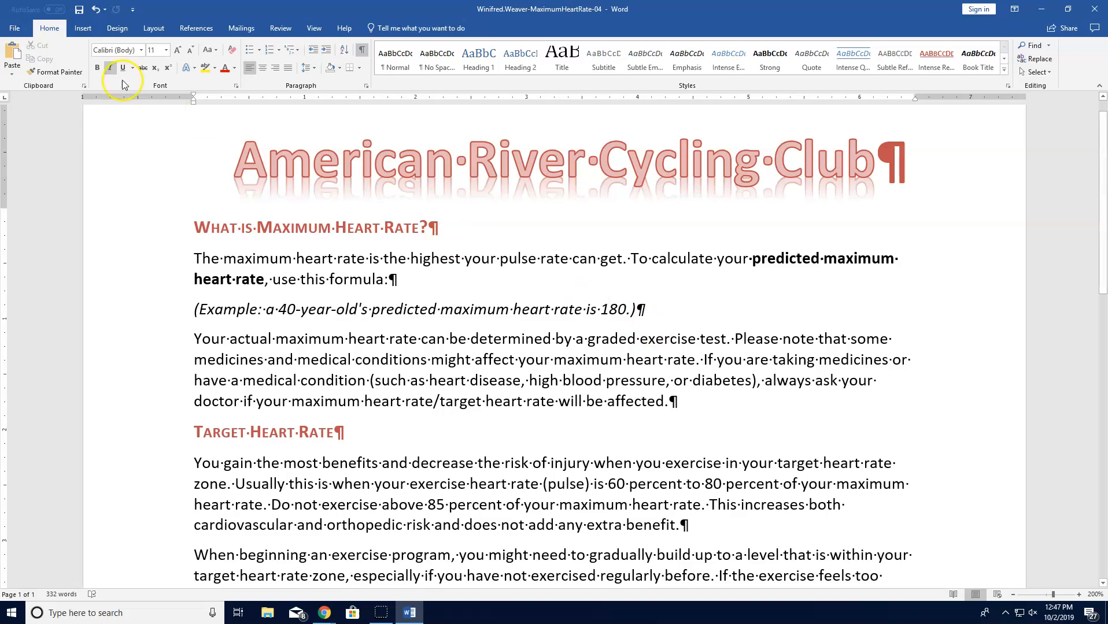
{"action": "left_click", "coordinate": [84, 29]}
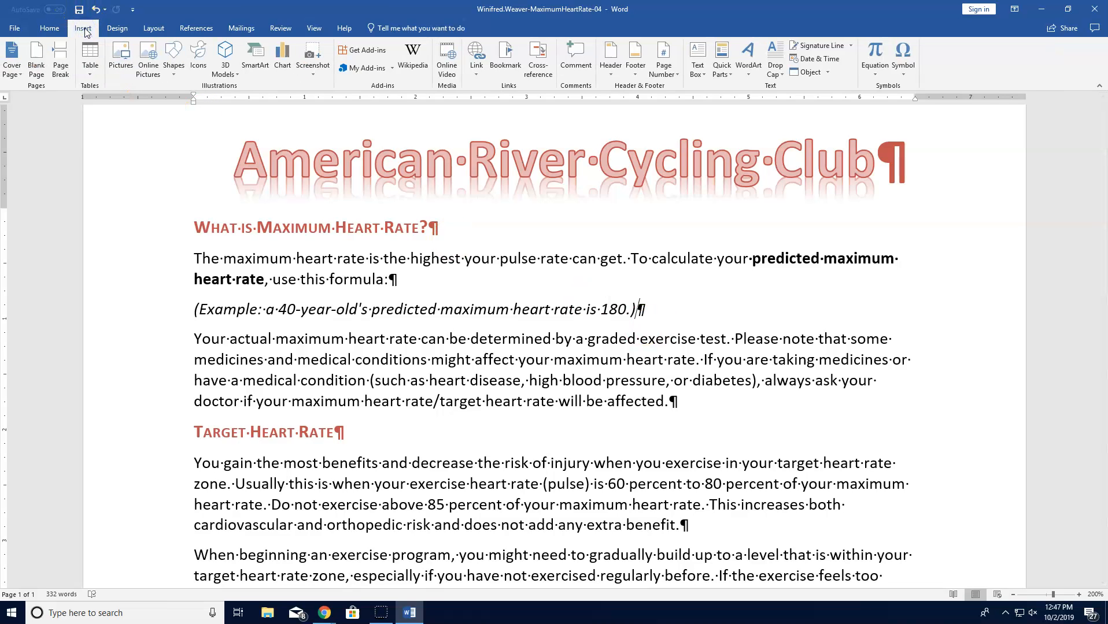
{"action": "left_click", "coordinate": [266, 69]}
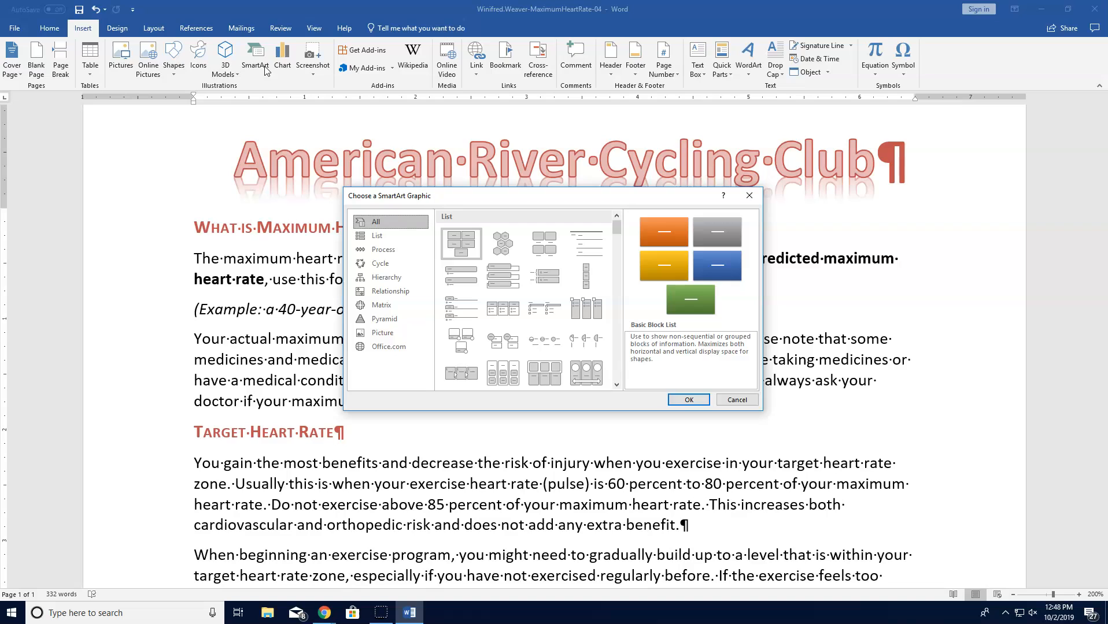
{"action": "left_click", "coordinate": [392, 255]}
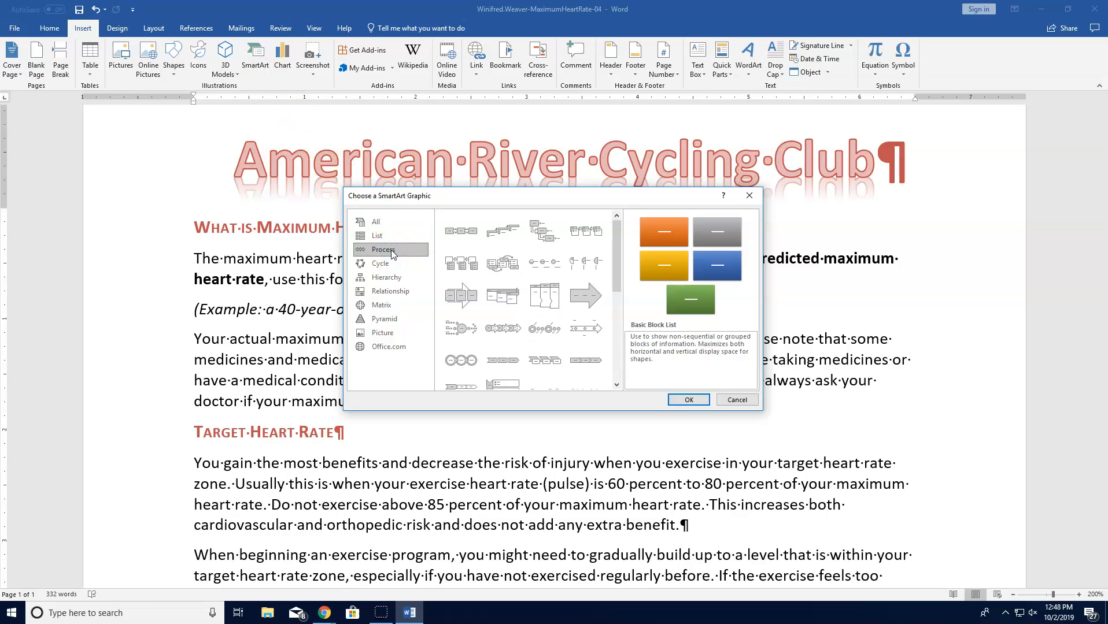
{"action": "left_click", "coordinate": [384, 251]}
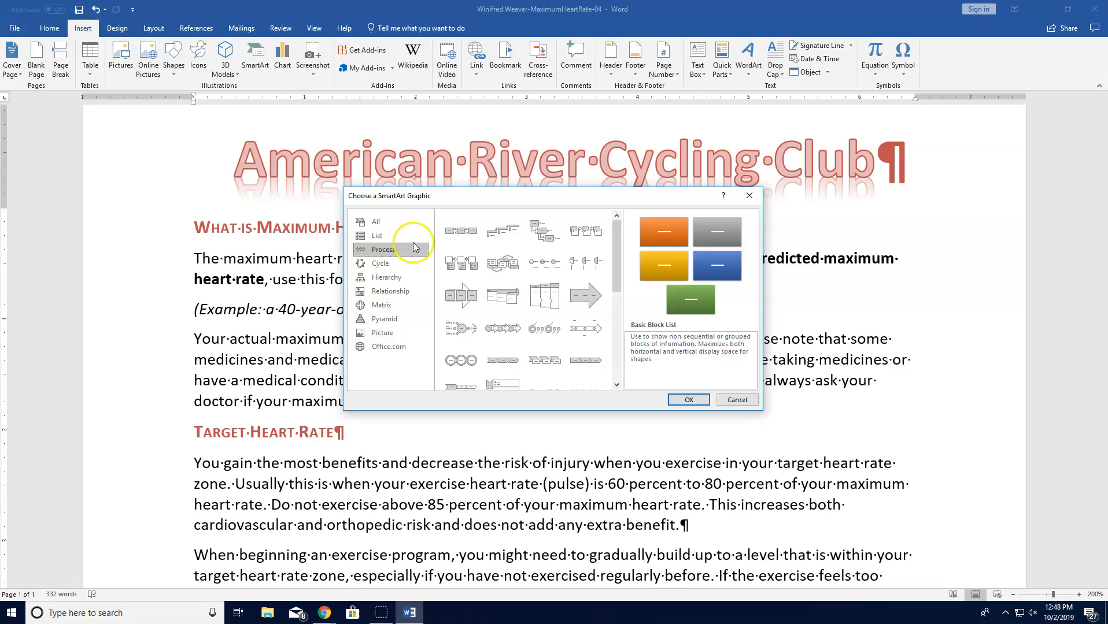
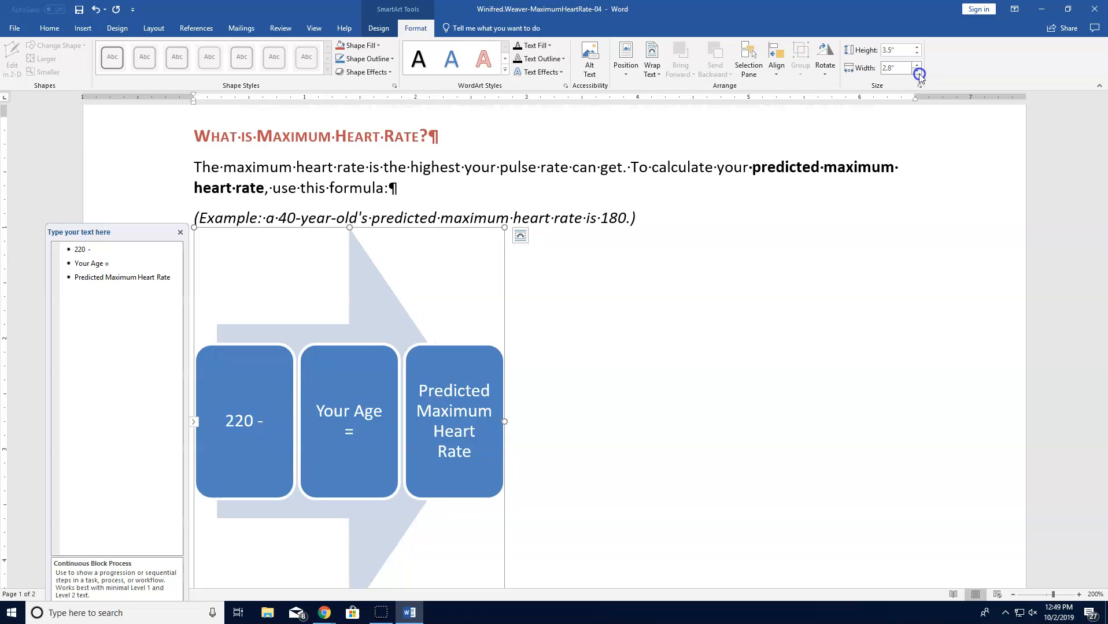
Step: Reduce the SmartArt graphic's width to 2"
{"action": "left_click", "coordinate": [919, 74]}
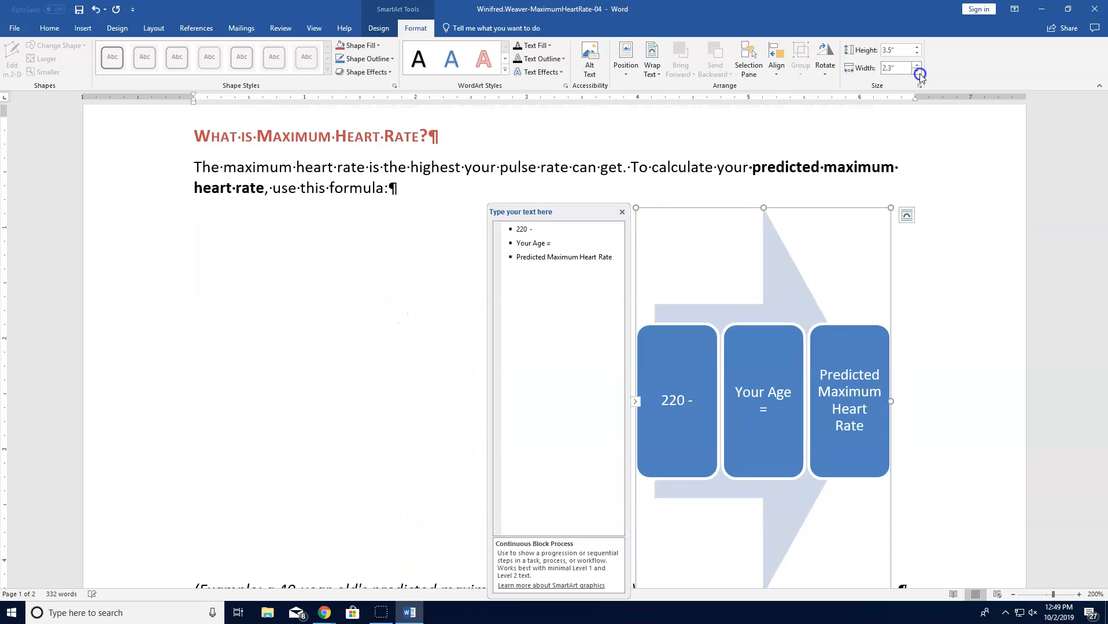
{"action": "left_click", "coordinate": [919, 73]}
{"action": "left_click", "coordinate": [920, 74]}
{"action": "left_click", "coordinate": [919, 74]}
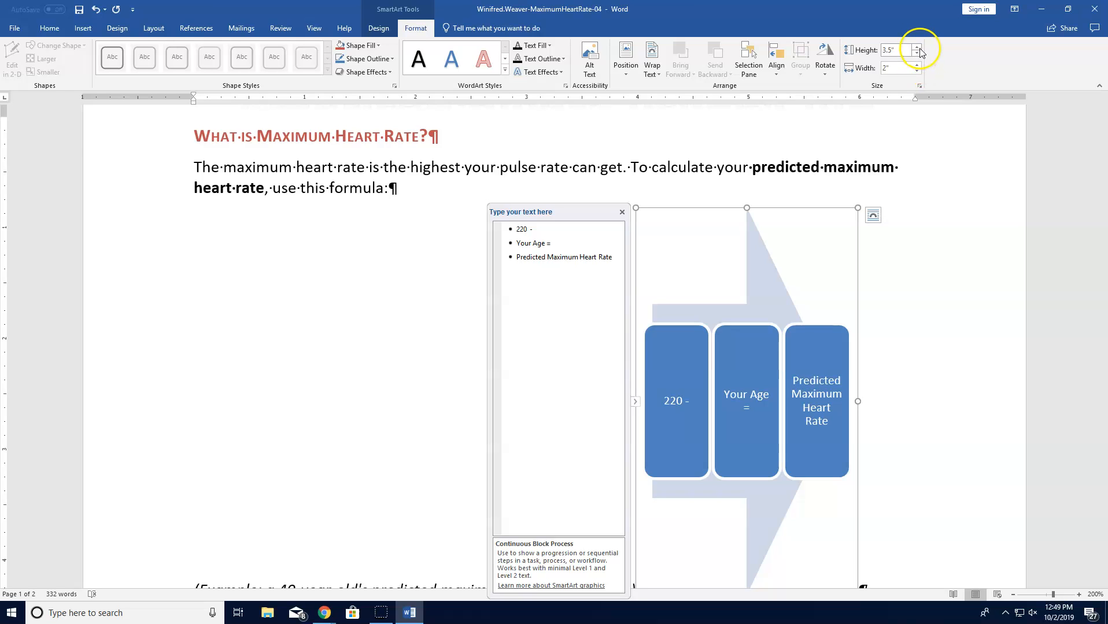
Step: Set the height of the SmartArt graphic to 1.5"
{"action": "left_click", "coordinate": [916, 55]}
{"action": "left_click", "coordinate": [917, 54]}
{"action": "left_click", "coordinate": [917, 55]}
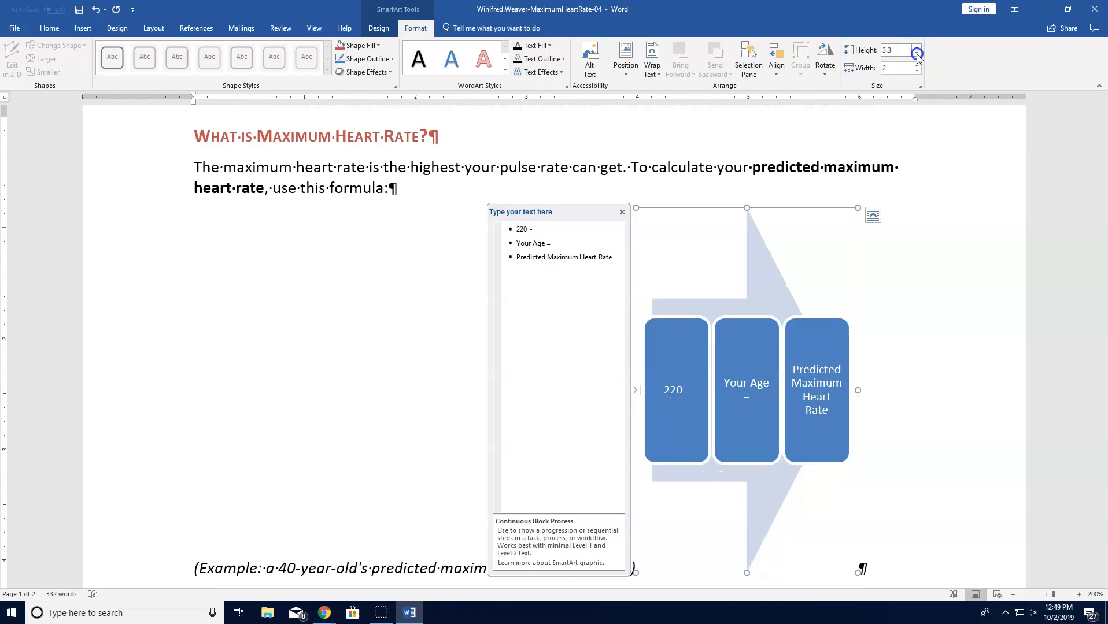
{"action": "left_click", "coordinate": [917, 54]}
{"action": "left_click", "coordinate": [917, 54]}
{"action": "left_click", "coordinate": [916, 54]}
{"action": "left_click", "coordinate": [917, 54]}
{"action": "left_click", "coordinate": [917, 54]}
{"action": "left_click", "coordinate": [916, 54]}
{"action": "left_click", "coordinate": [917, 54]}
{"action": "left_click", "coordinate": [917, 54]}
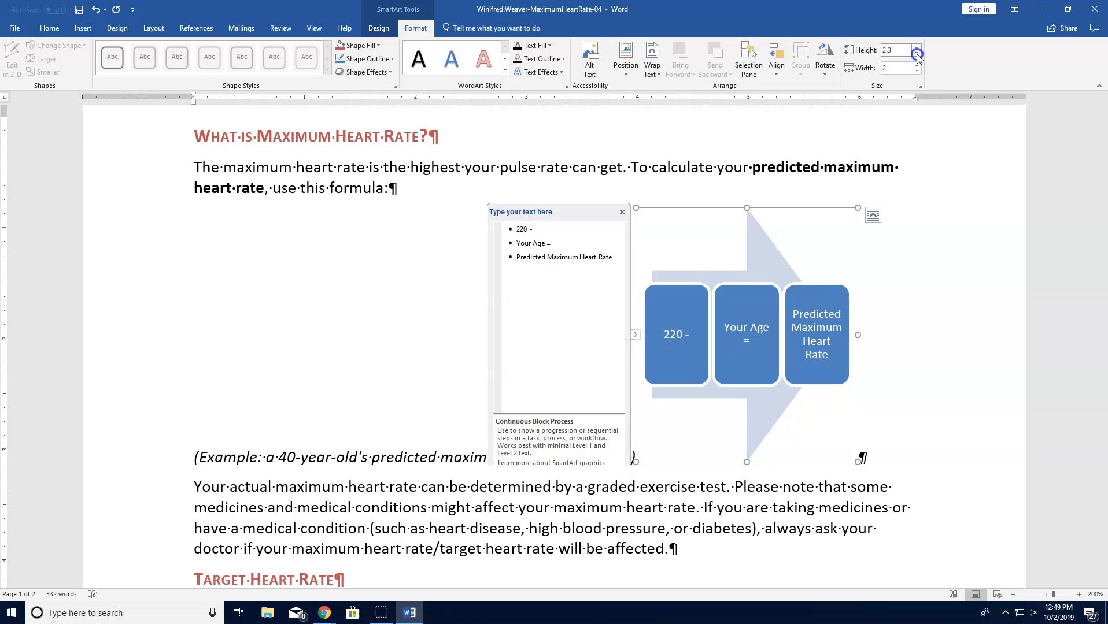
{"action": "left_click", "coordinate": [917, 54]}
{"action": "left_click", "coordinate": [917, 55]}
{"action": "left_click", "coordinate": [917, 54]}
{"action": "left_click", "coordinate": [917, 55]}
{"action": "left_click", "coordinate": [916, 54]}
{"action": "left_click", "coordinate": [917, 54]}
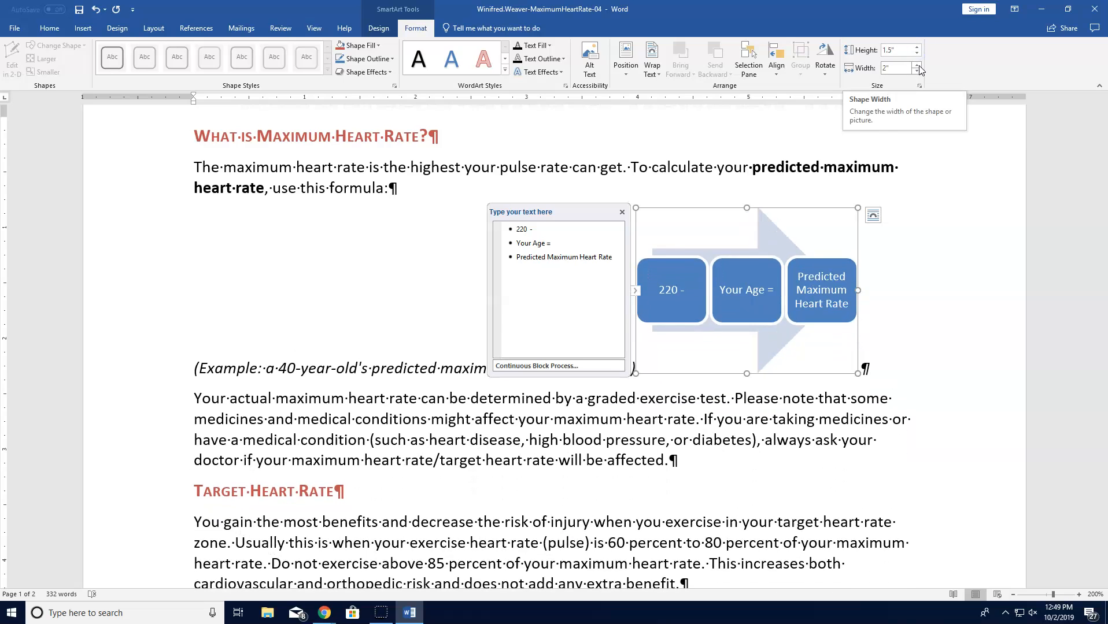
Step: Set the SmartArt graphic's width to 2.6"
{"action": "left_click", "coordinate": [917, 65]}
{"action": "left_click", "coordinate": [917, 66]}
{"action": "left_click", "coordinate": [917, 66]}
{"action": "left_click", "coordinate": [917, 65]}
{"action": "left_click", "coordinate": [917, 66]}
{"action": "left_click", "coordinate": [917, 65]}
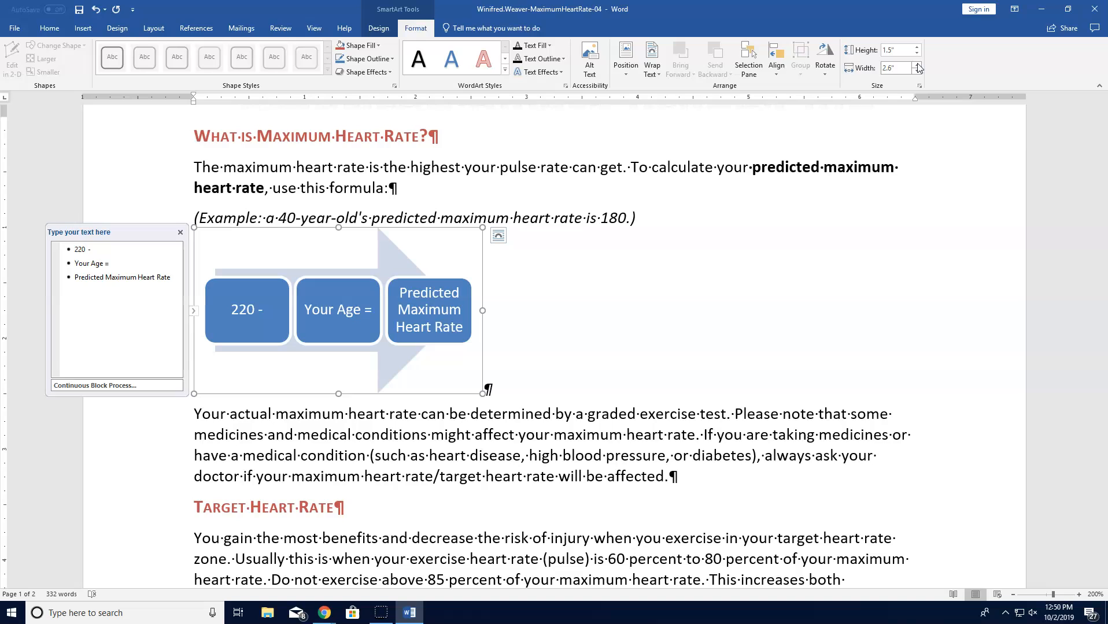
Step: Set the SmartArt graphic's text wrapping to Square
{"action": "left_click", "coordinate": [418, 30]}
{"action": "left_click", "coordinate": [654, 71]}
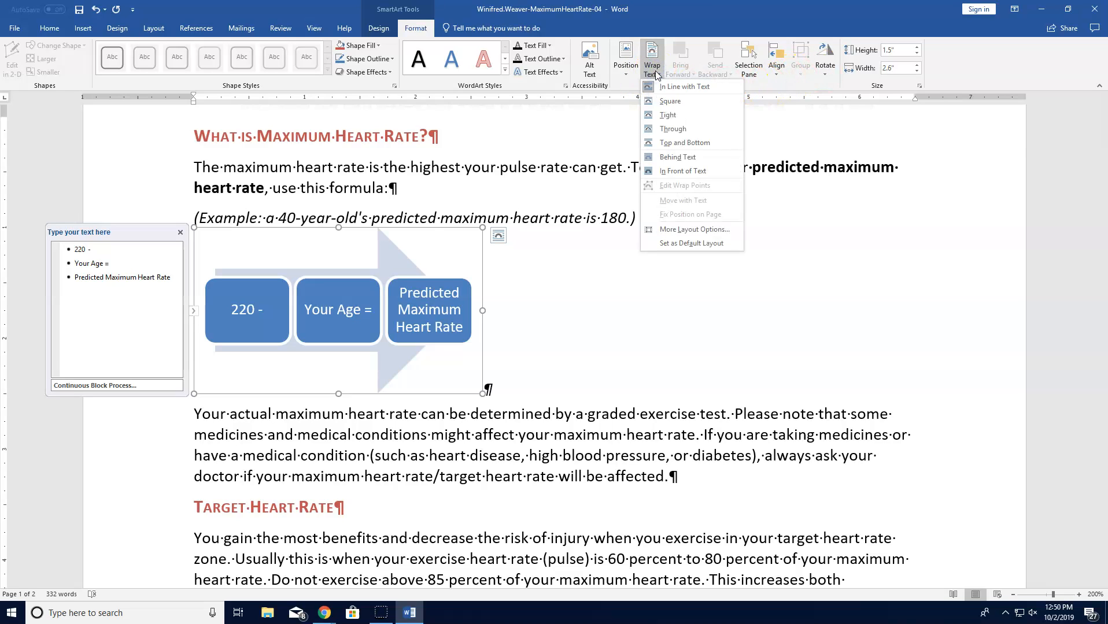
{"action": "left_click", "coordinate": [662, 102]}
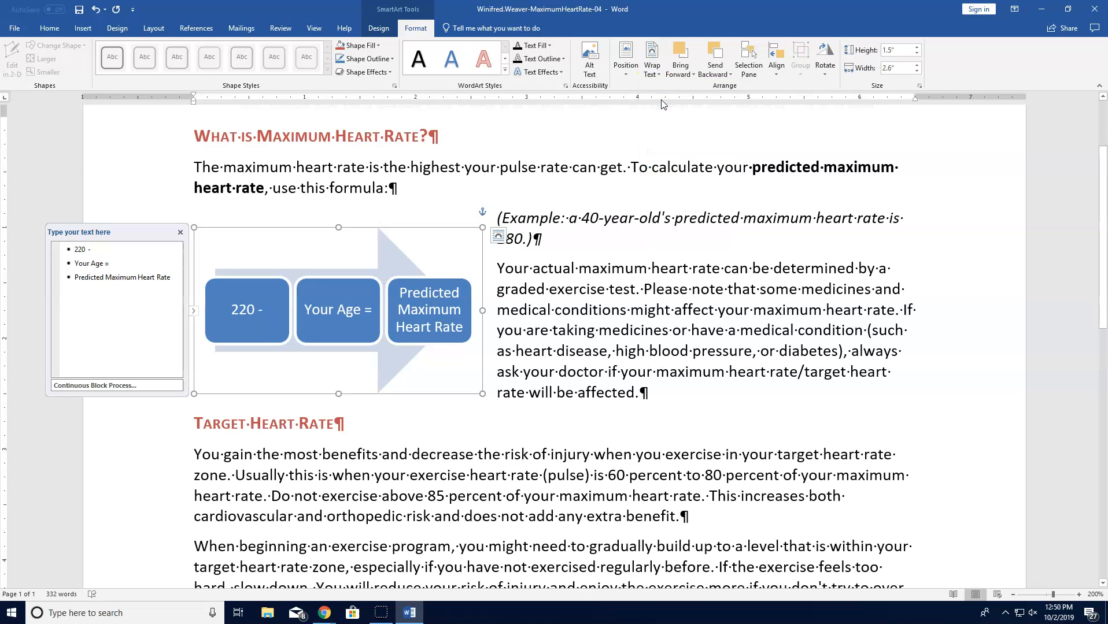
Step: Set the SmartArt graphic's horizontal absolute position to 4.5" to the right of Margin in the advanced layout settings
{"action": "left_click", "coordinate": [627, 70]}
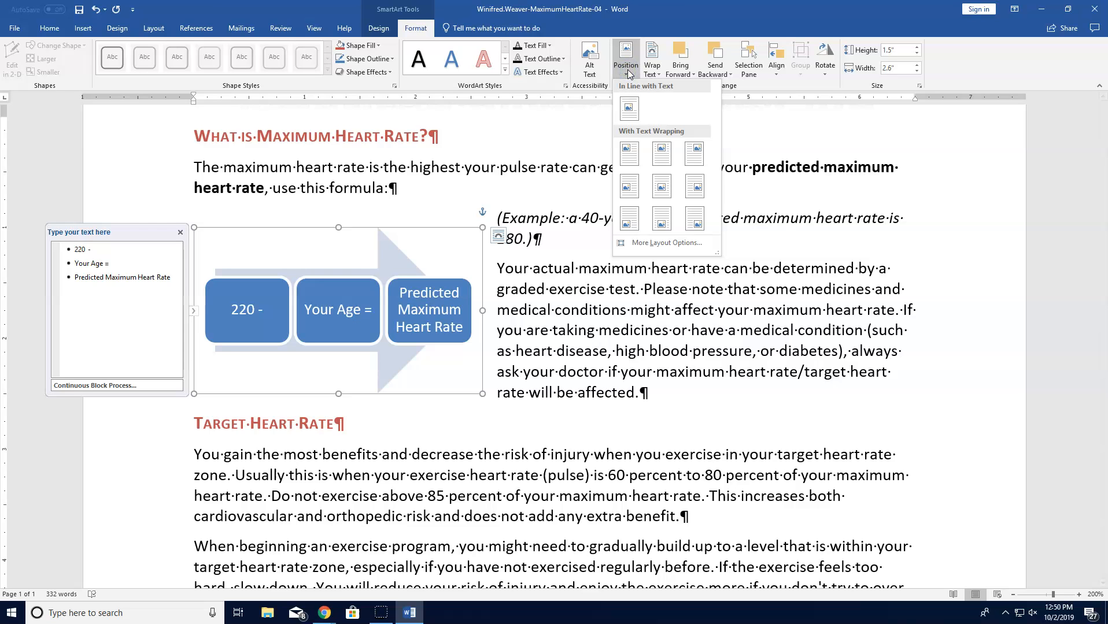
{"action": "left_click", "coordinate": [680, 244]}
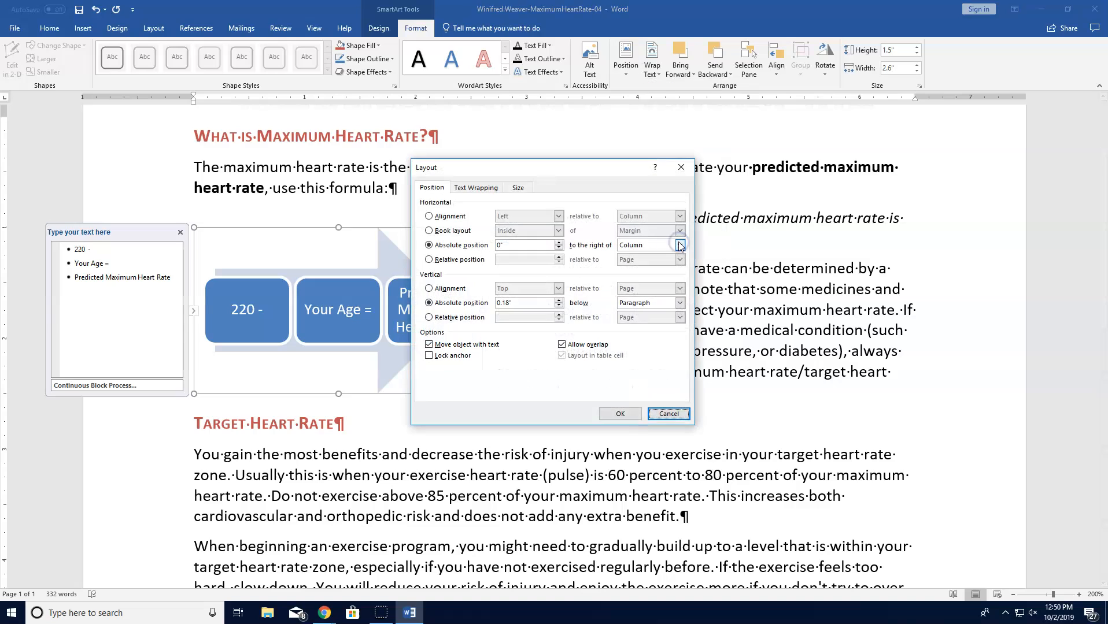
{"action": "left_click", "coordinate": [521, 246]}
{"action": "left_click", "coordinate": [559, 248]}
{"action": "left_click", "coordinate": [559, 248]}
{"action": "left_click", "coordinate": [559, 248]}
{"action": "left_click", "coordinate": [560, 243]}
{"action": "left_click", "coordinate": [559, 242]}
{"action": "left_click", "coordinate": [560, 242]}
{"action": "left_click", "coordinate": [560, 242]}
{"action": "left_click", "coordinate": [559, 242]}
{"action": "left_click", "coordinate": [559, 242]}
{"action": "left_click", "coordinate": [559, 242]}
{"action": "left_click", "coordinate": [560, 242]}
{"action": "left_click", "coordinate": [560, 242]}
{"action": "left_click", "coordinate": [559, 242]}
{"action": "left_click", "coordinate": [560, 242]}
{"action": "left_click", "coordinate": [559, 242]}
{"action": "left_click", "coordinate": [559, 242]}
{"action": "left_click", "coordinate": [559, 242]}
{"action": "left_click", "coordinate": [560, 248]}
{"action": "left_click", "coordinate": [559, 248]}
{"action": "left_click", "coordinate": [559, 248]}
{"action": "left_click_drag", "start_coordinate": [559, 250], "coordinate": [559, 250]}
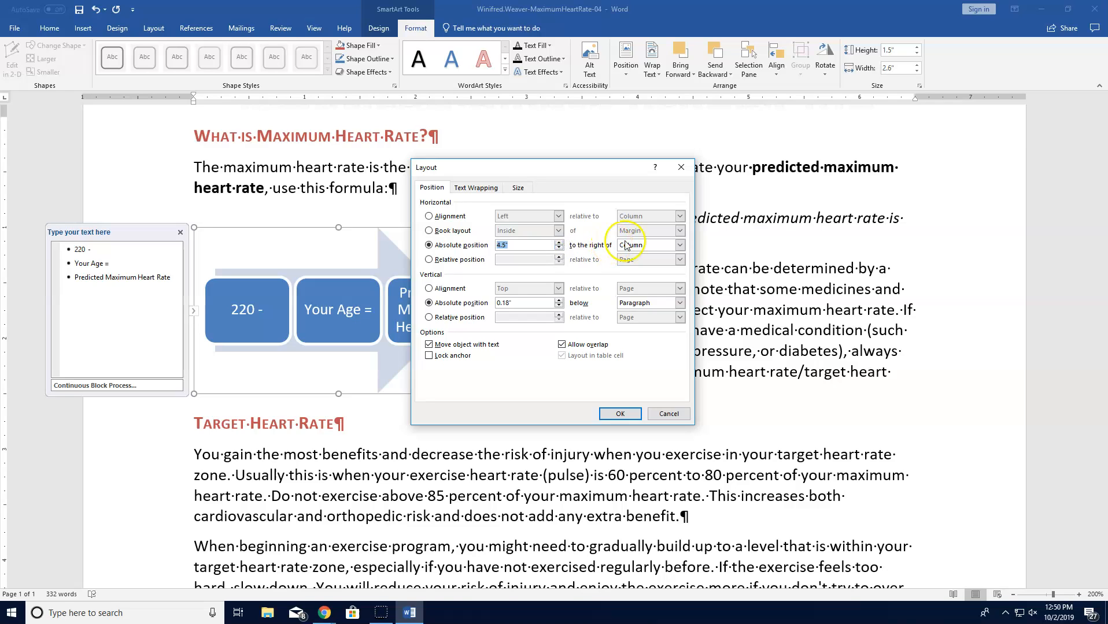
{"action": "left_click", "coordinate": [680, 245]}
{"action": "left_click", "coordinate": [642, 255]}
Step: Set the SmartArt graphic's vertical absolute position to 0.4" below Margin and apply the layout
{"action": "left_click", "coordinate": [531, 303]}
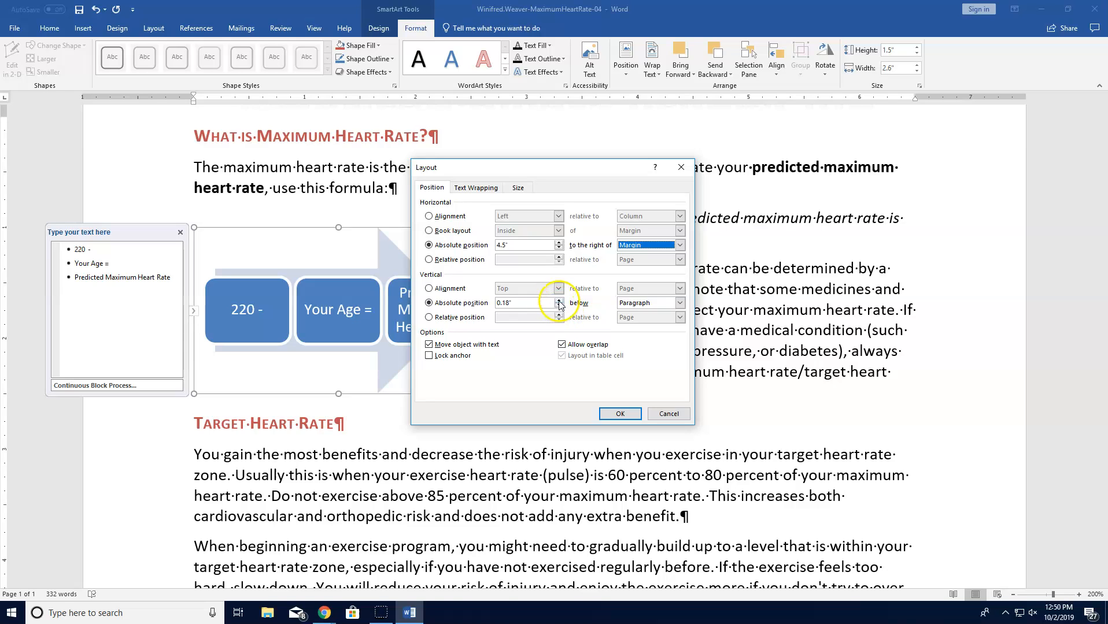
{"action": "left_click", "coordinate": [559, 301]}
{"action": "left_click", "coordinate": [559, 301]}
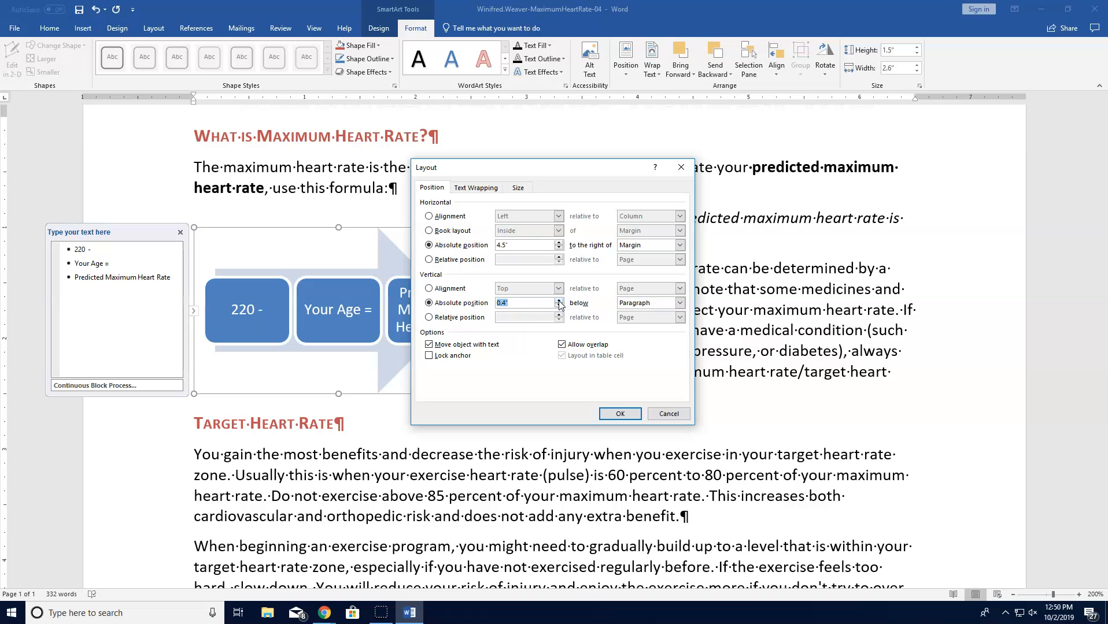
{"action": "left_click", "coordinate": [668, 303]}
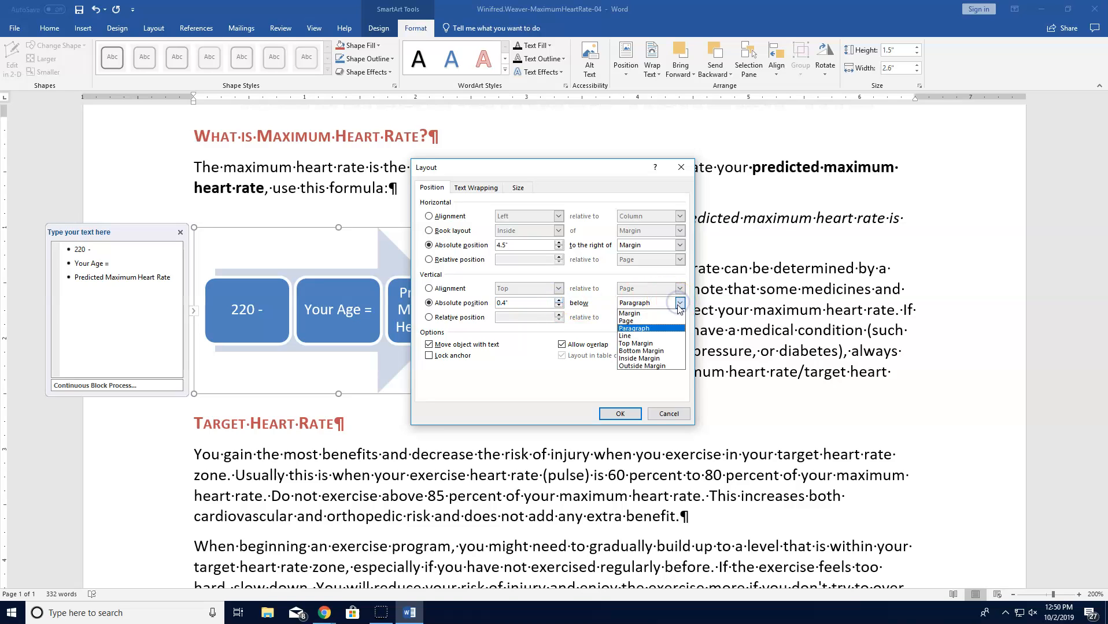
{"action": "left_click", "coordinate": [633, 314]}
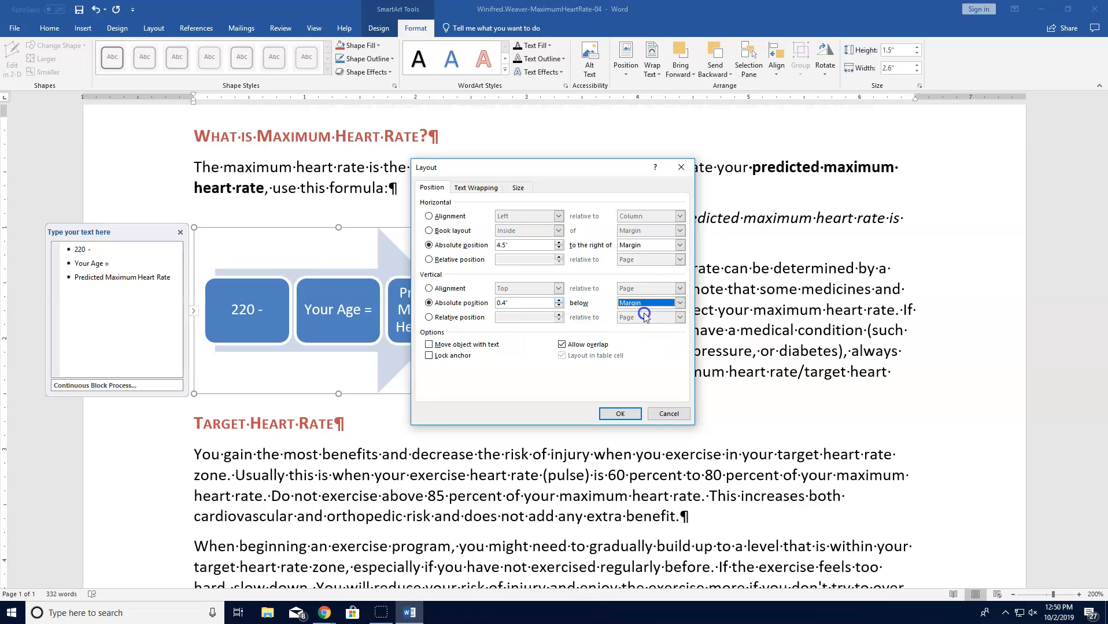
{"action": "left_click", "coordinate": [620, 414]}
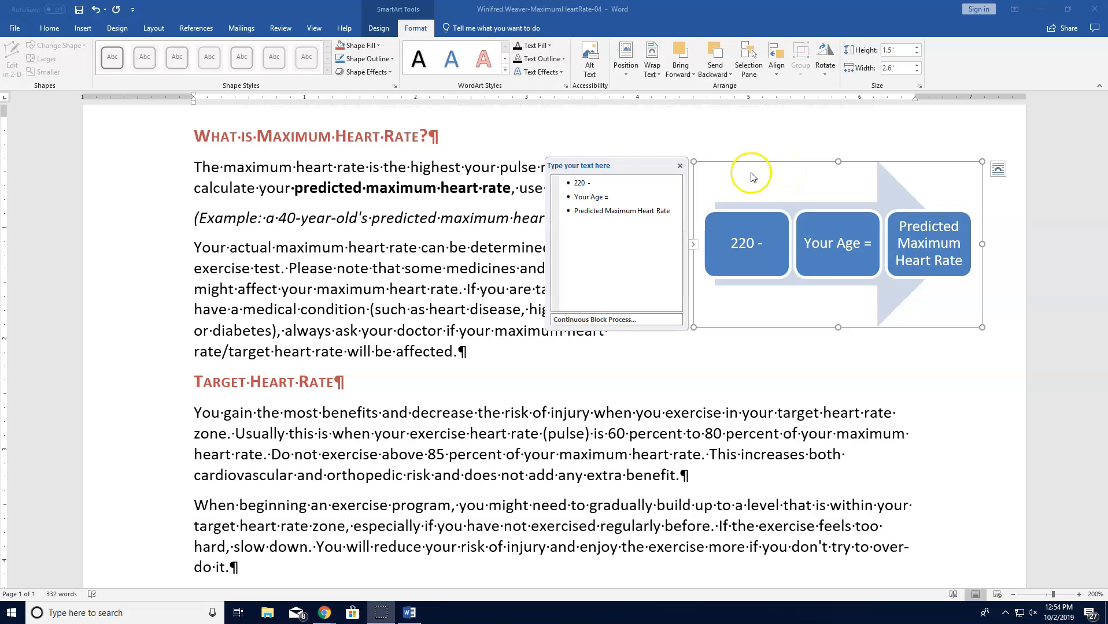
Step: Apply the Intense Effect SmartArt style to the heart rate formula graphic
{"action": "left_click", "coordinate": [380, 28]}
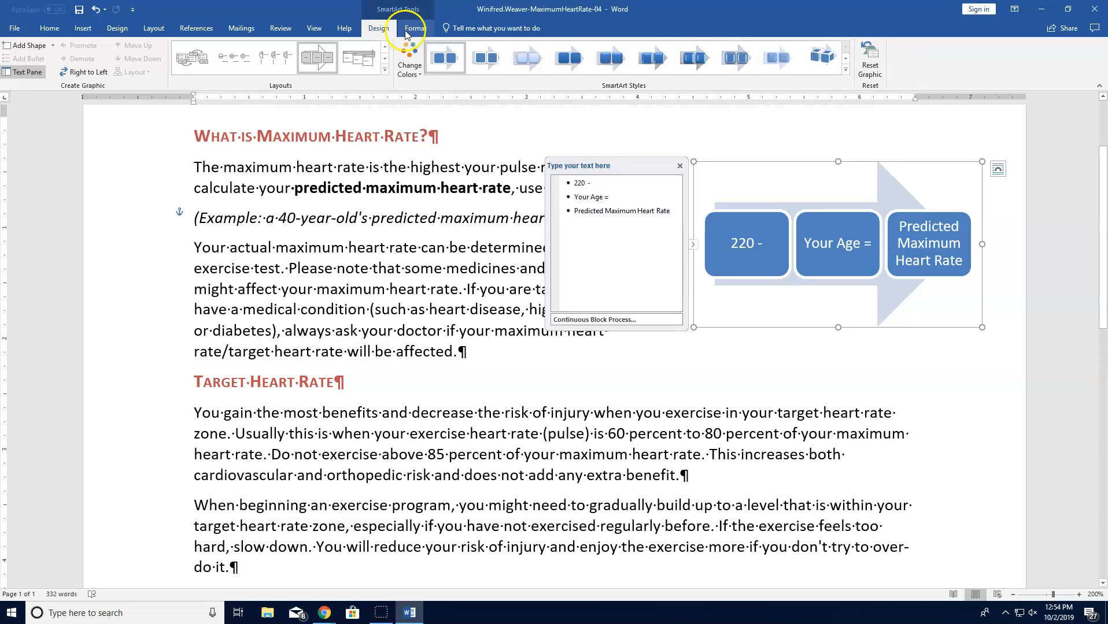
{"action": "left_click", "coordinate": [455, 63]}
{"action": "left_click", "coordinate": [491, 57]}
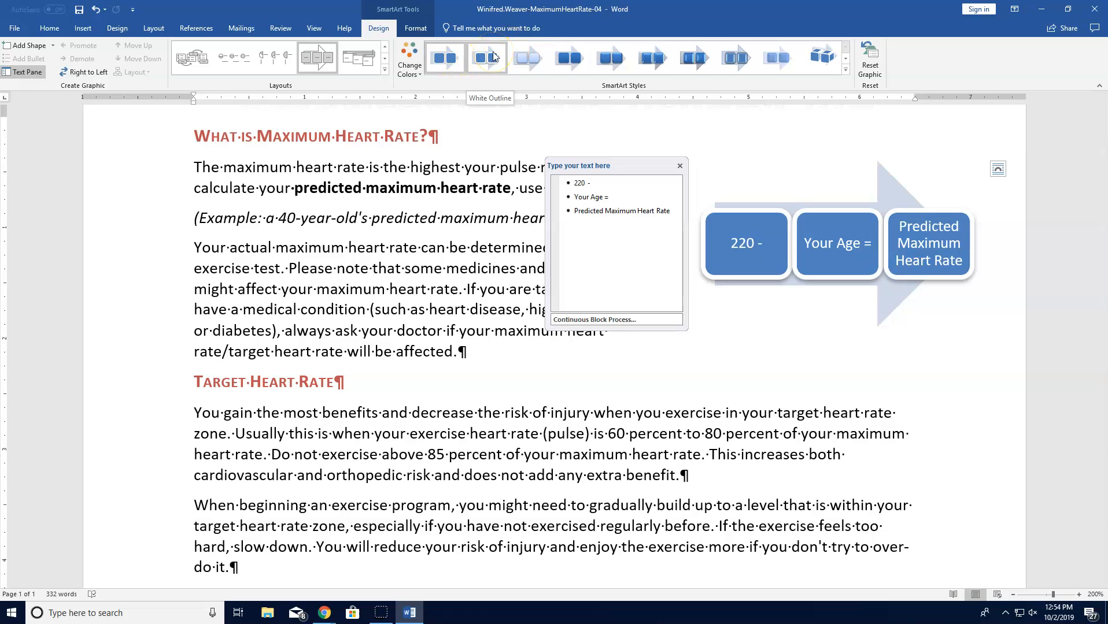
{"action": "left_click", "coordinate": [538, 59]}
{"action": "left_click", "coordinate": [564, 58]}
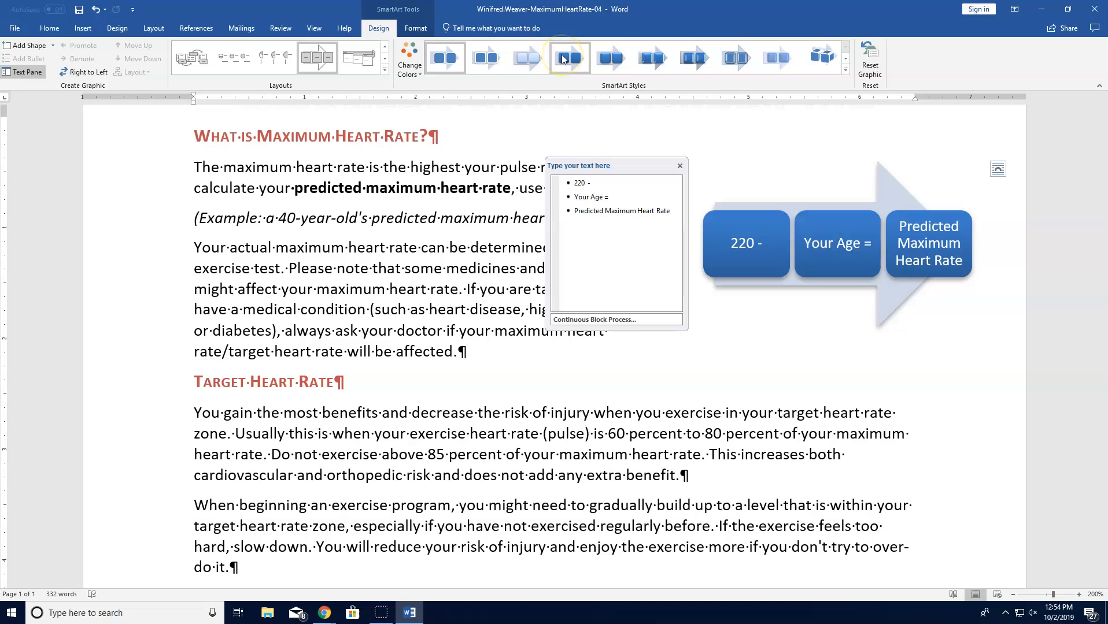
{"action": "left_click", "coordinate": [611, 58]}
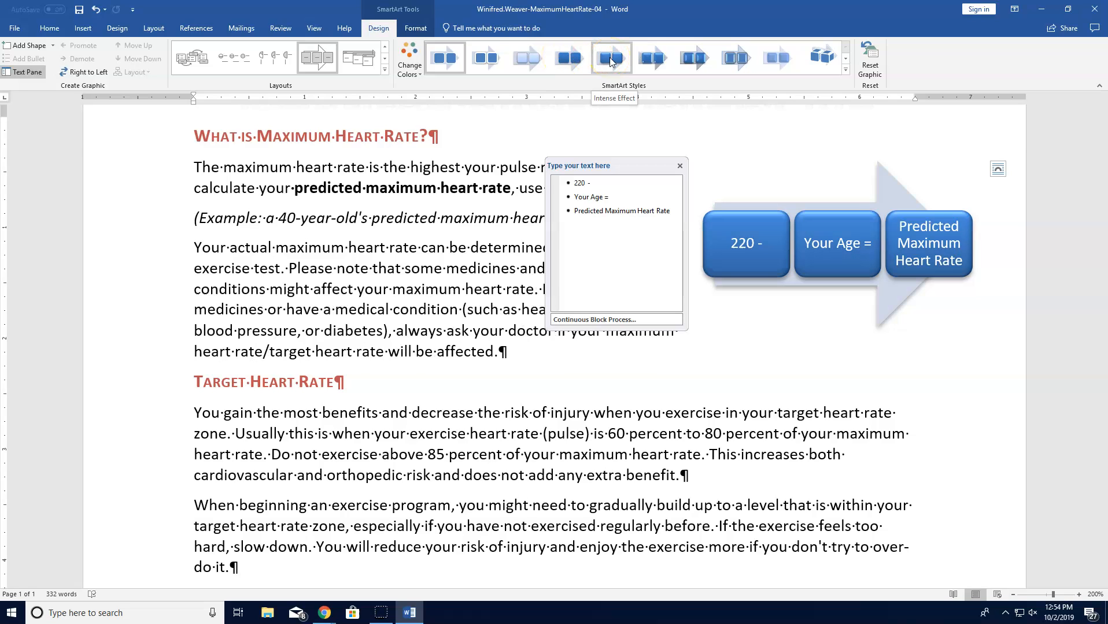
Step: Bold the text in all three SmartArt shapes: "220 -", "Your Age =" and "Predicted Maximum Heart Rate"
{"action": "left_click", "coordinate": [751, 257]}
{"action": "left_click", "coordinate": [749, 244]}
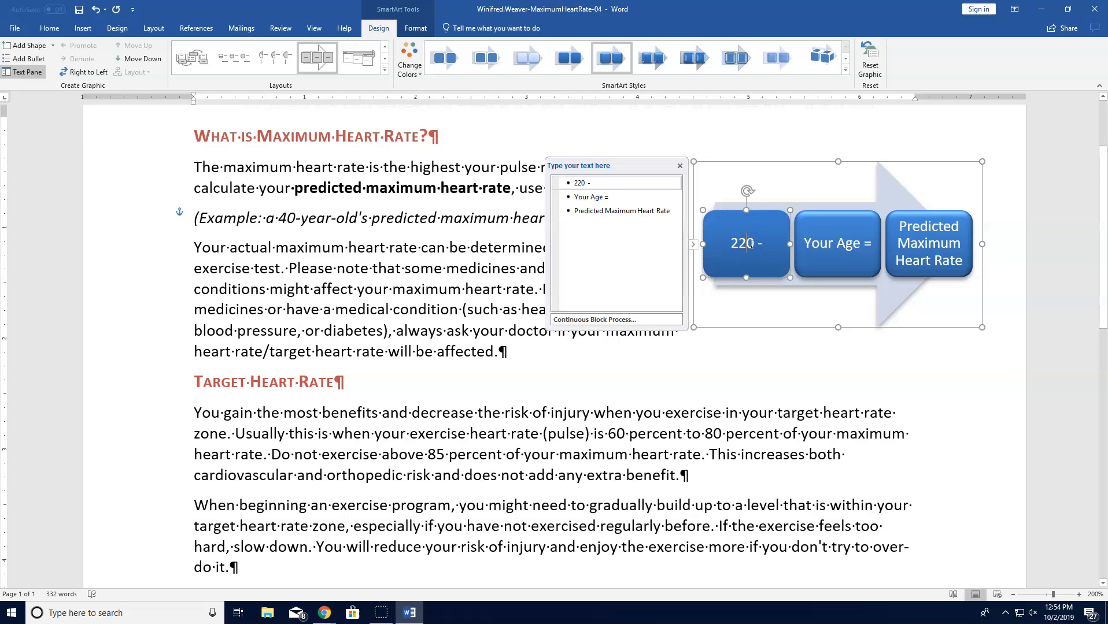
{"action": "left_click", "coordinate": [766, 244]}
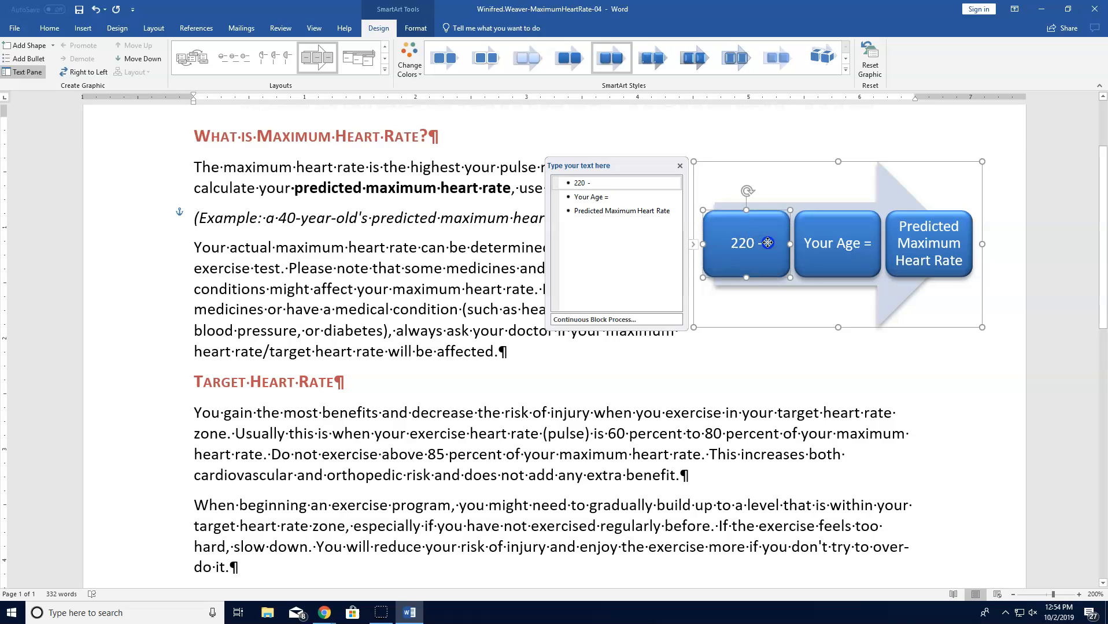
{"action": "left_click", "coordinate": [757, 243]}
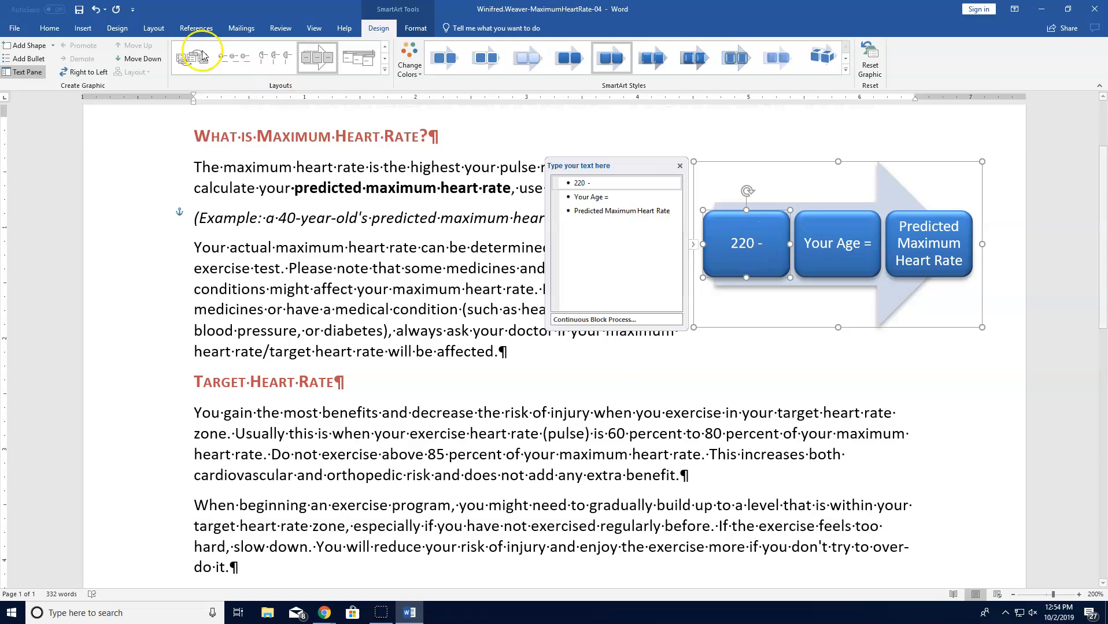
{"action": "left_click", "coordinate": [50, 29]}
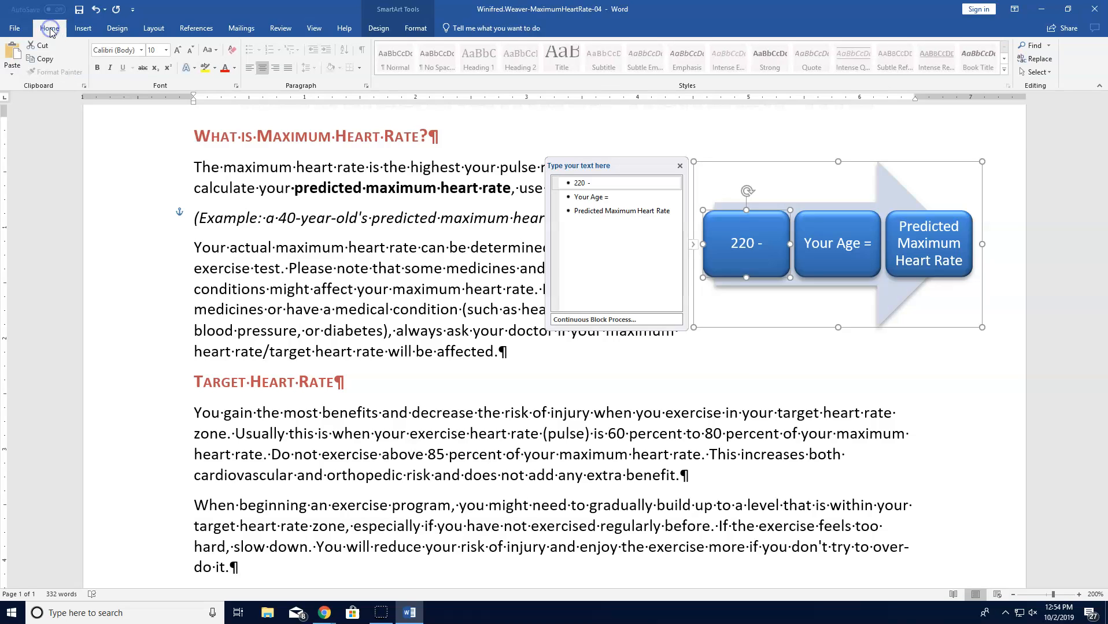
{"action": "left_click", "coordinate": [98, 68]}
{"action": "left_click", "coordinate": [808, 219]}
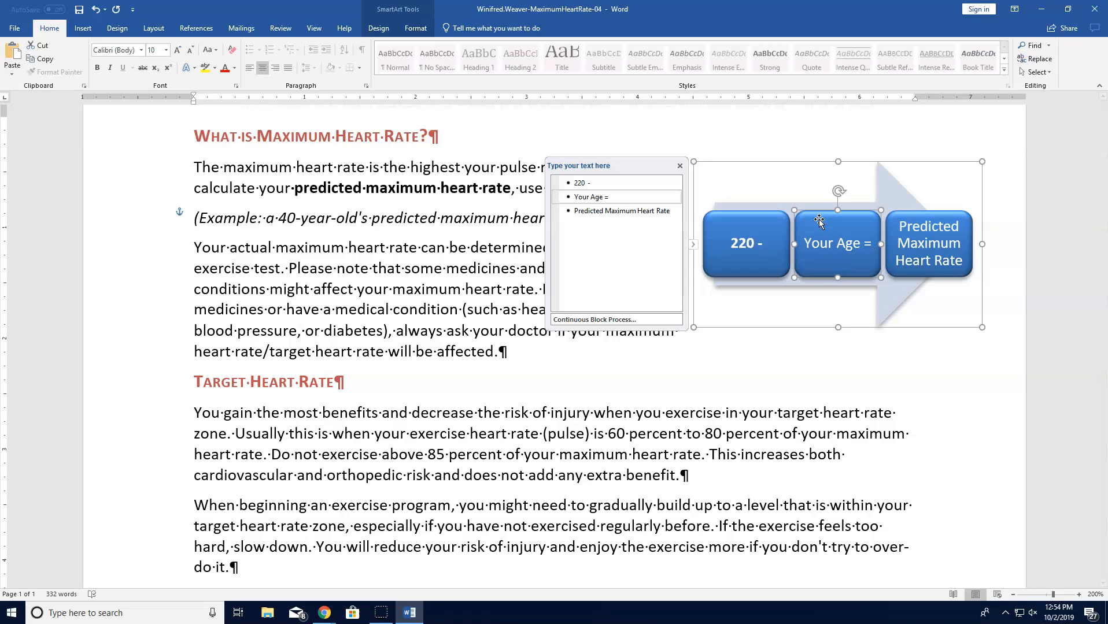
{"action": "left_click", "coordinate": [97, 68]}
{"action": "left_click", "coordinate": [894, 215]}
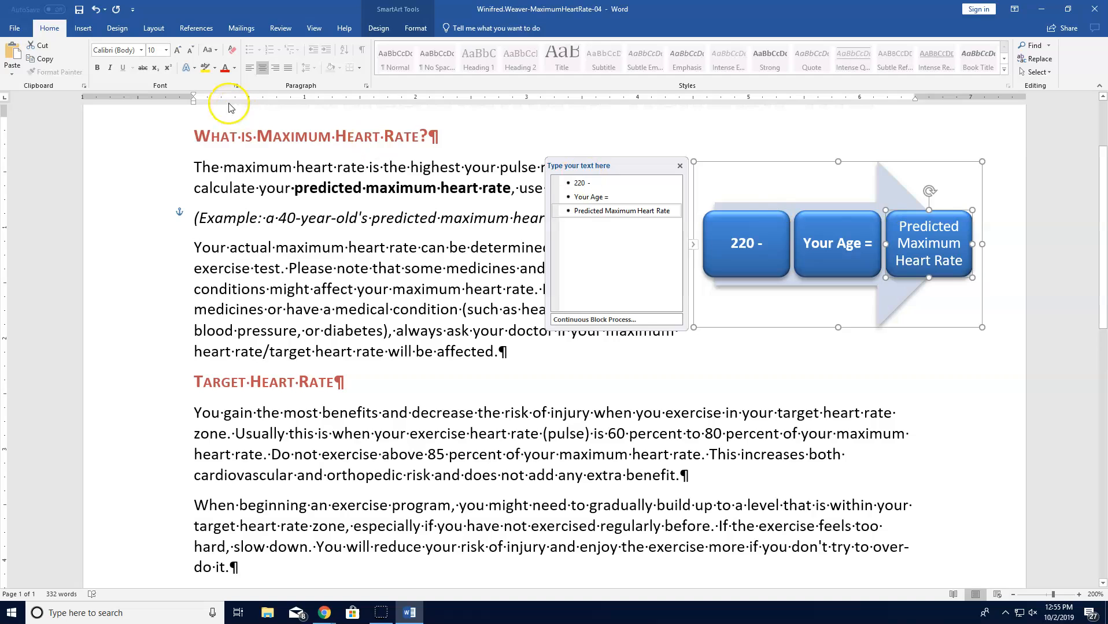
{"action": "left_click", "coordinate": [97, 68]}
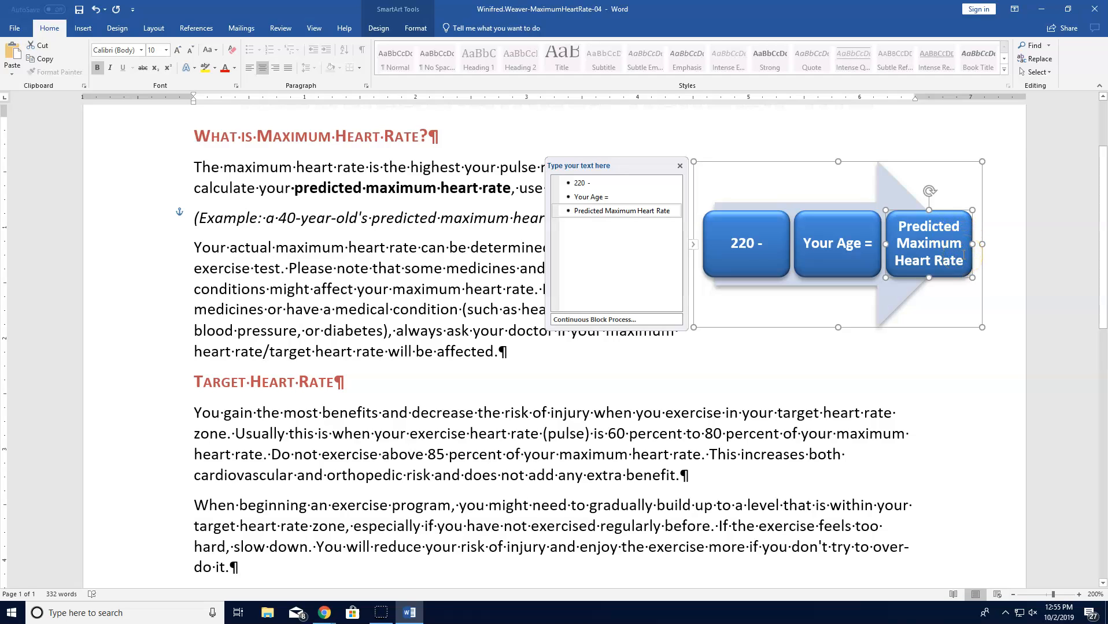
Step: Fill the "Predicted Maximum Heart Rate" shape with the red theme color
{"action": "left_click", "coordinate": [420, 29]}
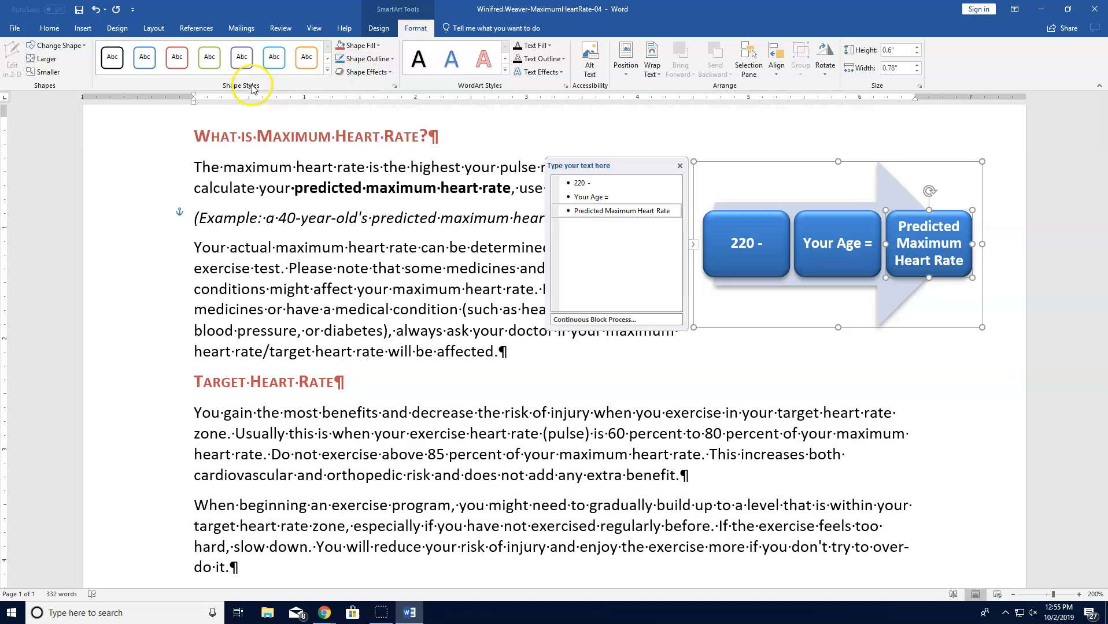
{"action": "left_click", "coordinate": [379, 46]}
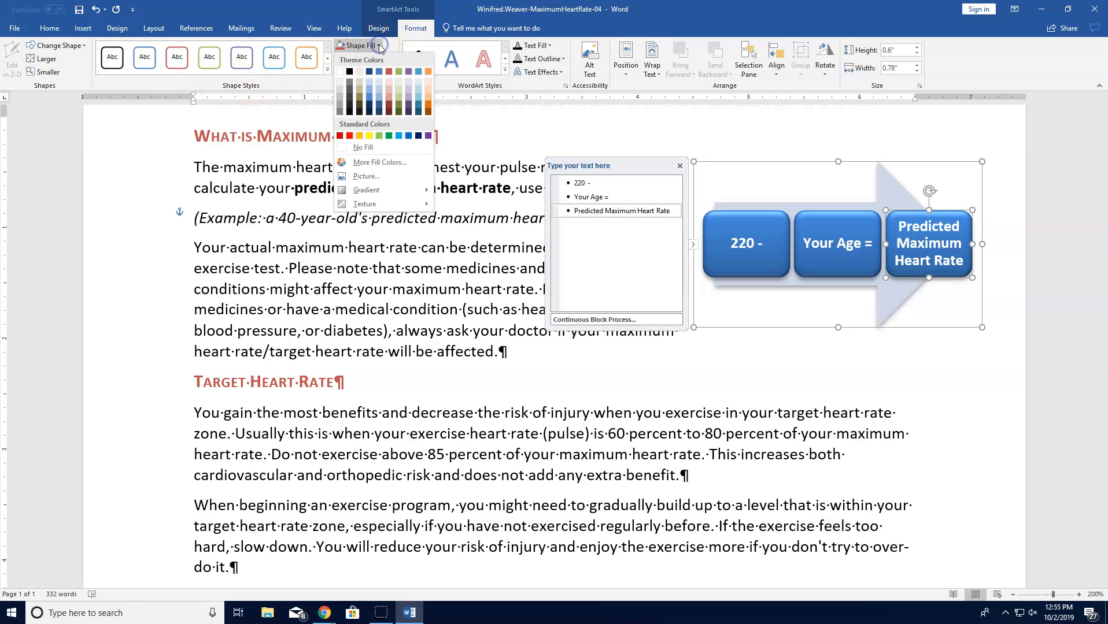
{"action": "left_click", "coordinate": [343, 72]}
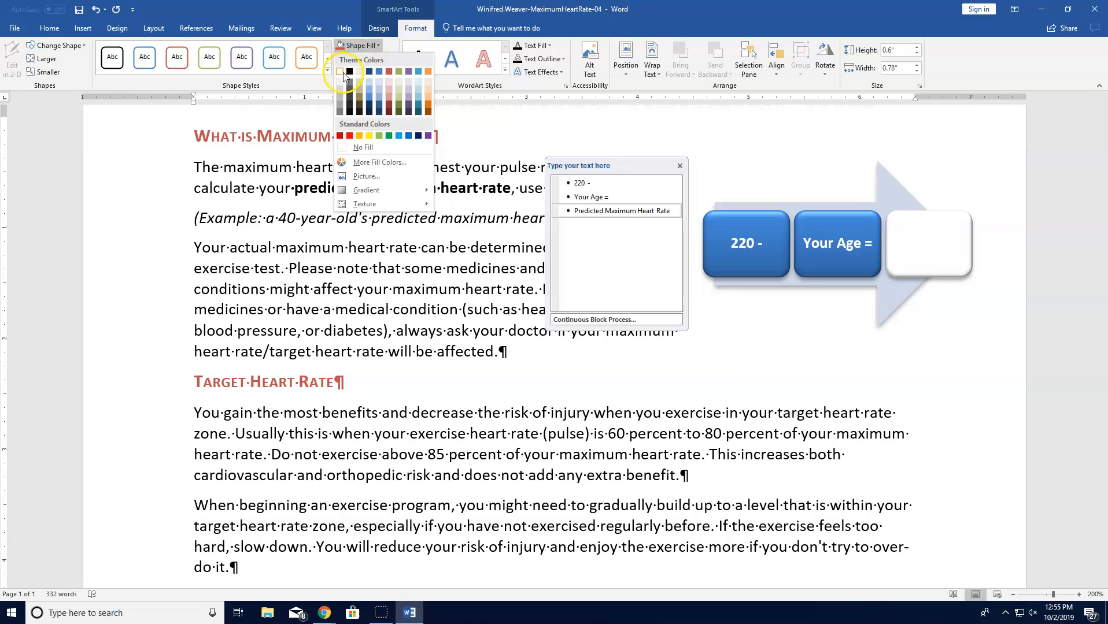
{"action": "left_click", "coordinate": [389, 72]}
{"action": "left_click", "coordinate": [933, 217]}
{"action": "left_click", "coordinate": [948, 243]}
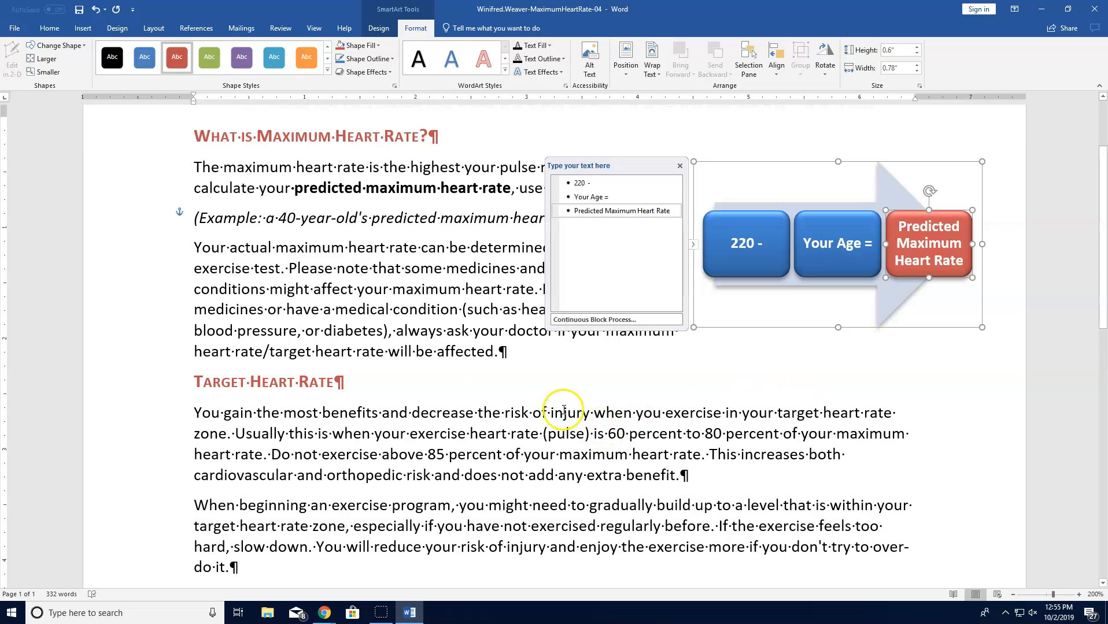
Step: Insert the HeartRate-04 picture from the WD2019-GuidedProject-4-2-resources folder in Downloads at the end of the "Target Heart Rate" heading
{"action": "left_click", "coordinate": [355, 380]}
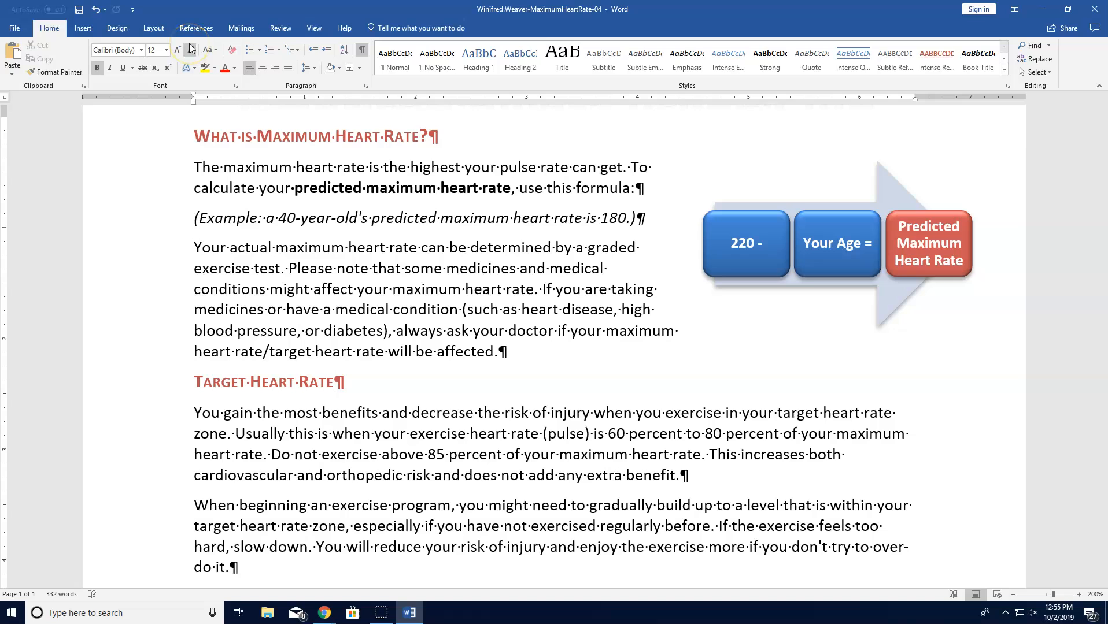
{"action": "left_click", "coordinate": [87, 28]}
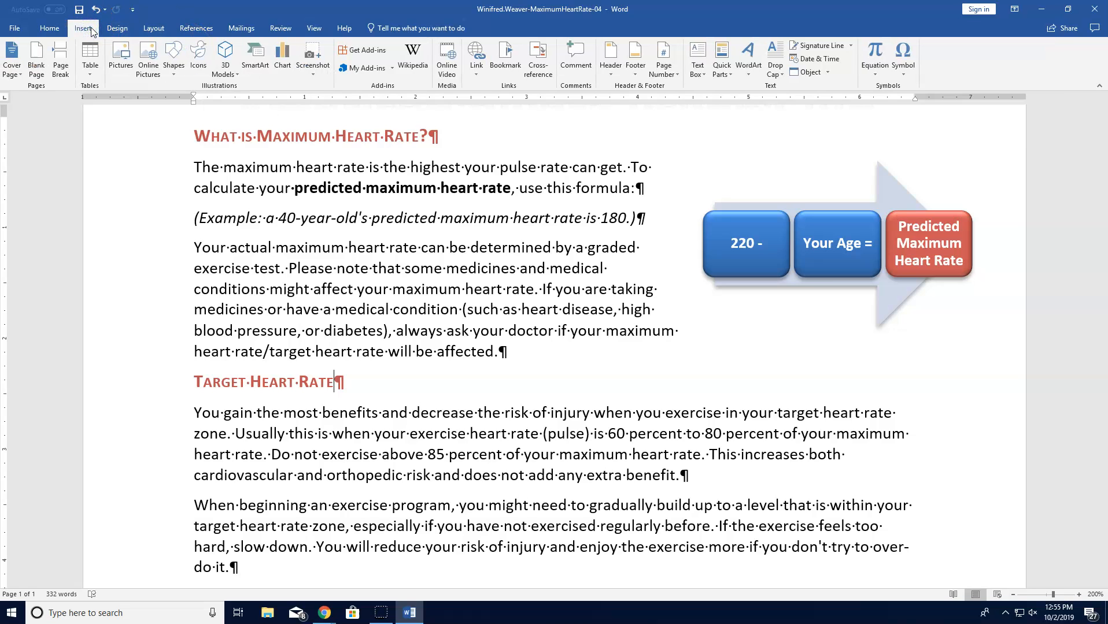
{"action": "left_click", "coordinate": [119, 60]}
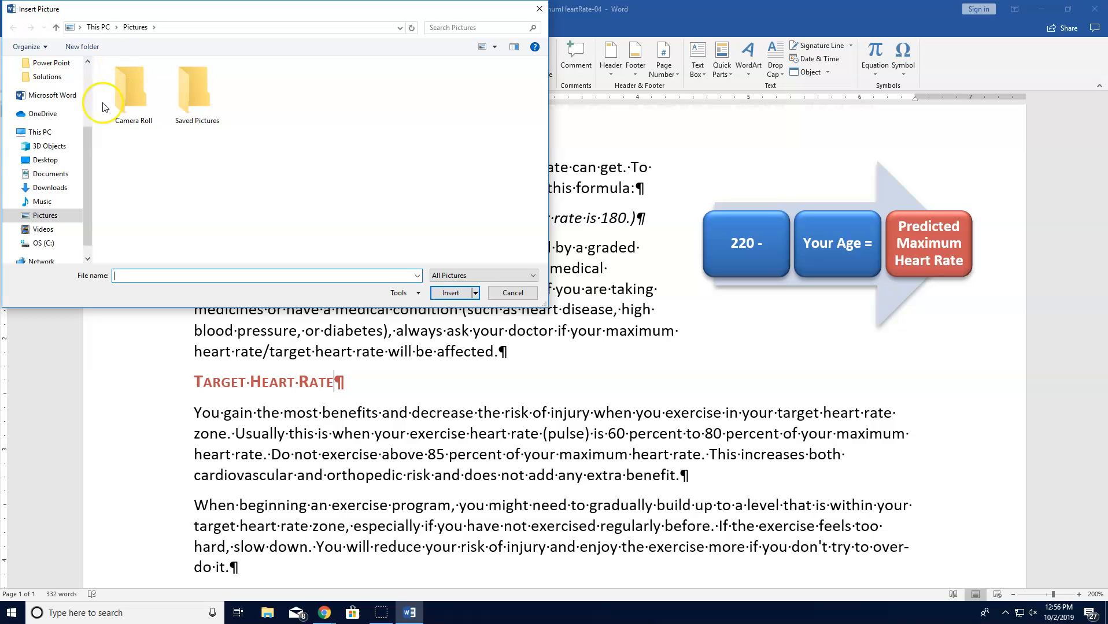
{"action": "left_click", "coordinate": [62, 188]}
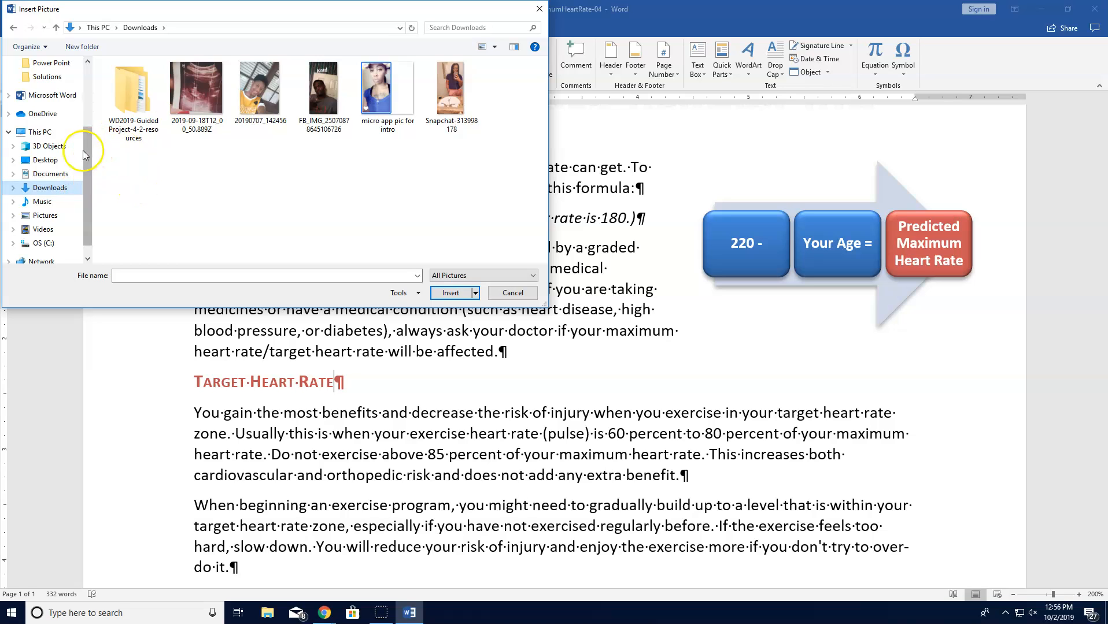
{"action": "double_click", "coordinate": [126, 115]}
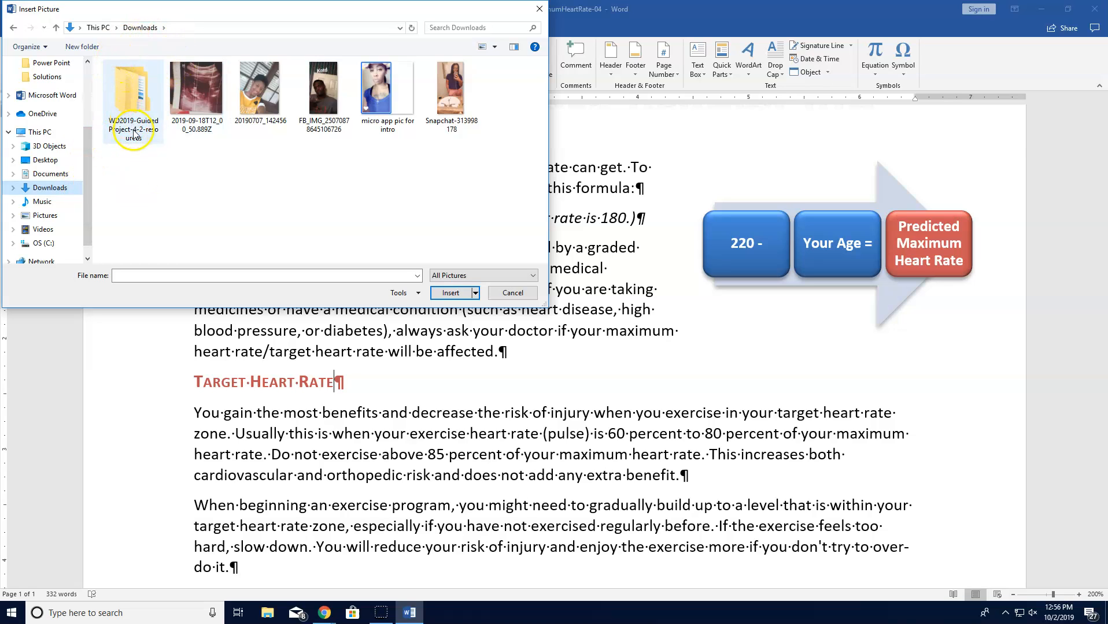
{"action": "left_click", "coordinate": [140, 86]}
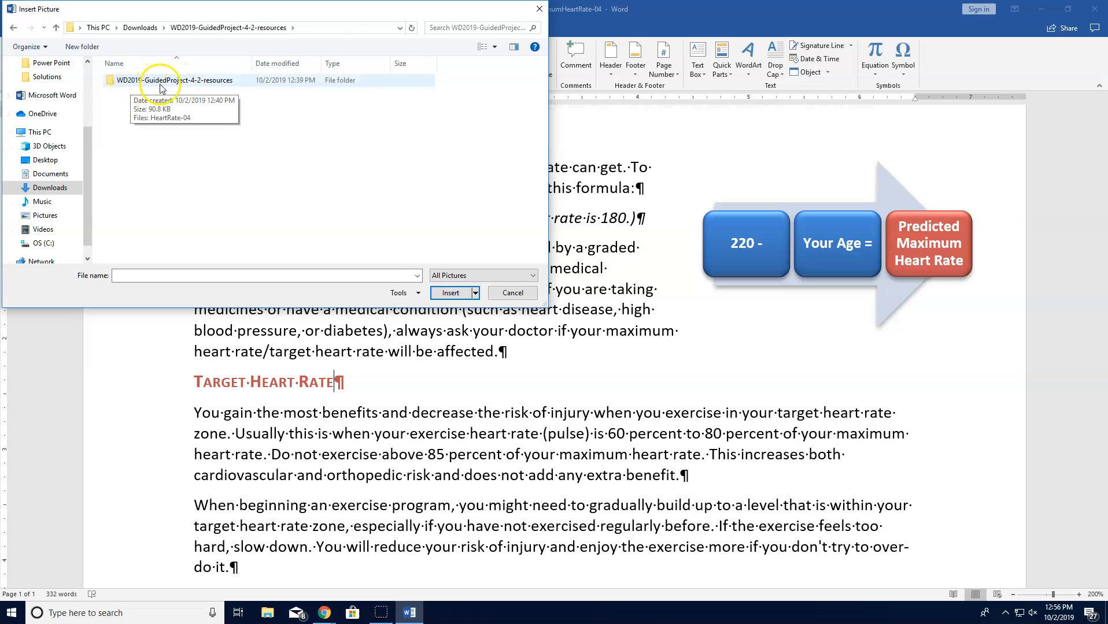
{"action": "double_click", "coordinate": [218, 86]}
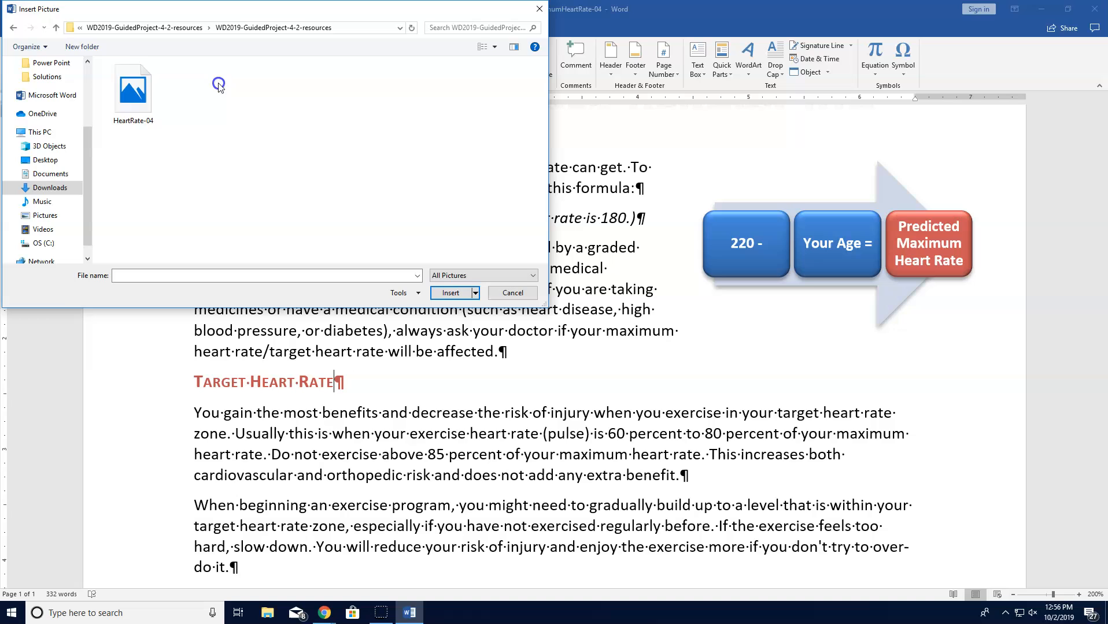
{"action": "left_click", "coordinate": [145, 105]}
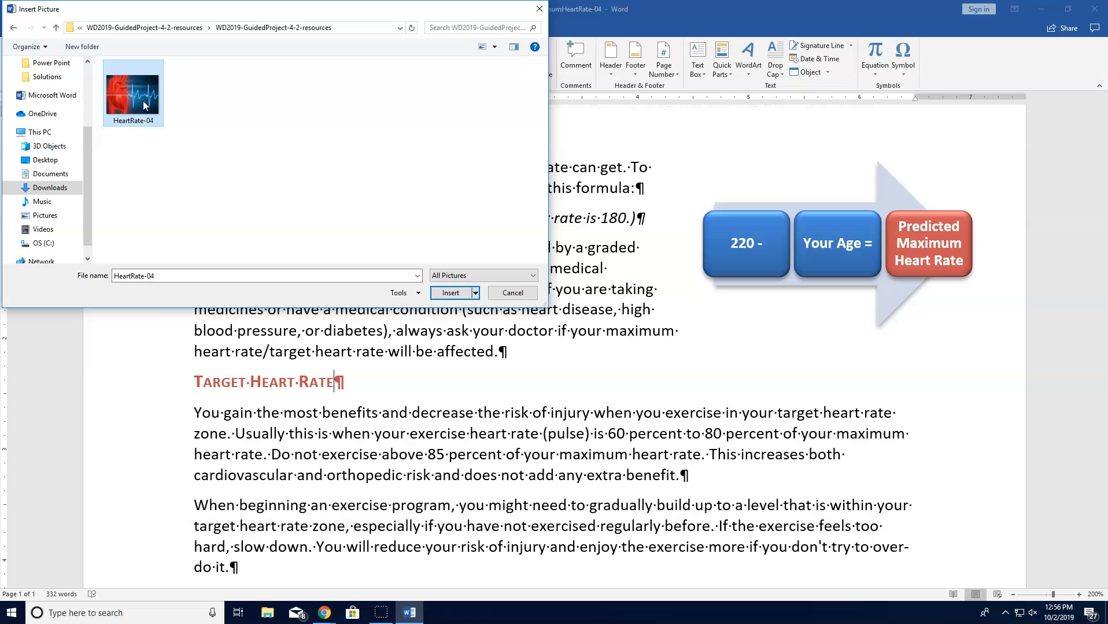
{"action": "left_click", "coordinate": [451, 293]}
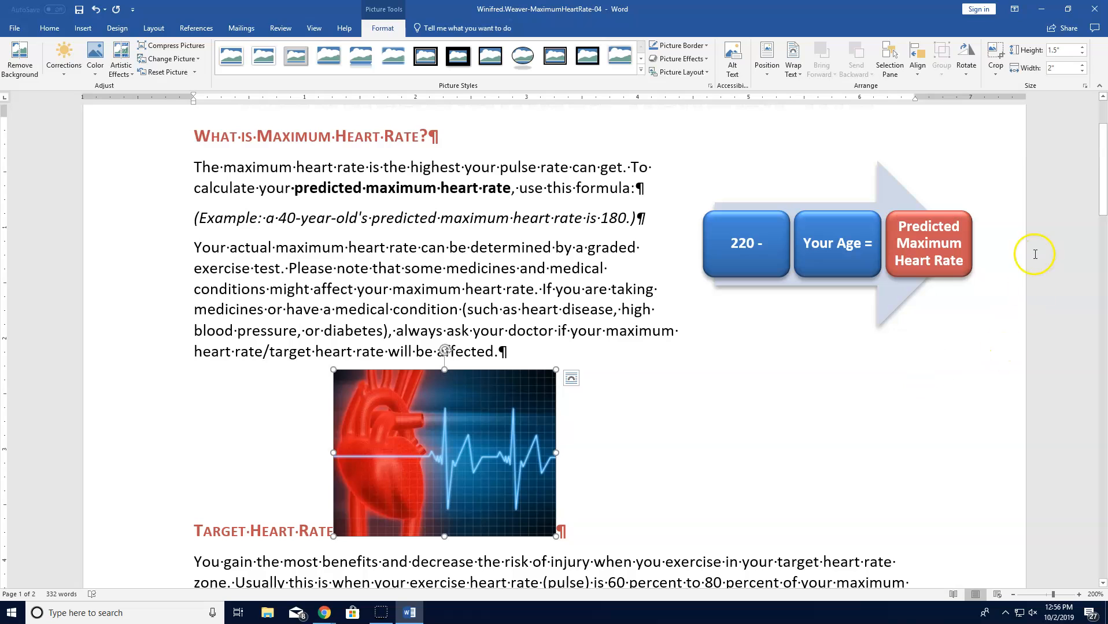
Step: Reduce the heart rate picture's height to 1", keeping its proportions
{"action": "left_click", "coordinate": [1082, 54]}
{"action": "left_click", "coordinate": [1082, 55]}
{"action": "left_click", "coordinate": [1082, 54]}
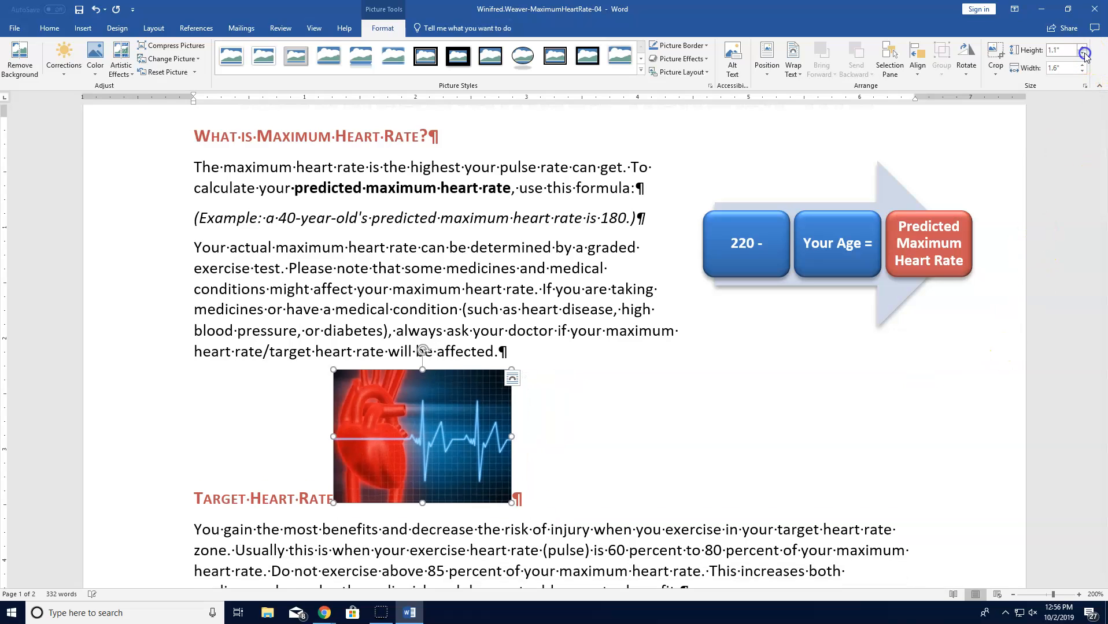
{"action": "left_click", "coordinate": [1083, 54]}
{"action": "left_click", "coordinate": [1082, 54]}
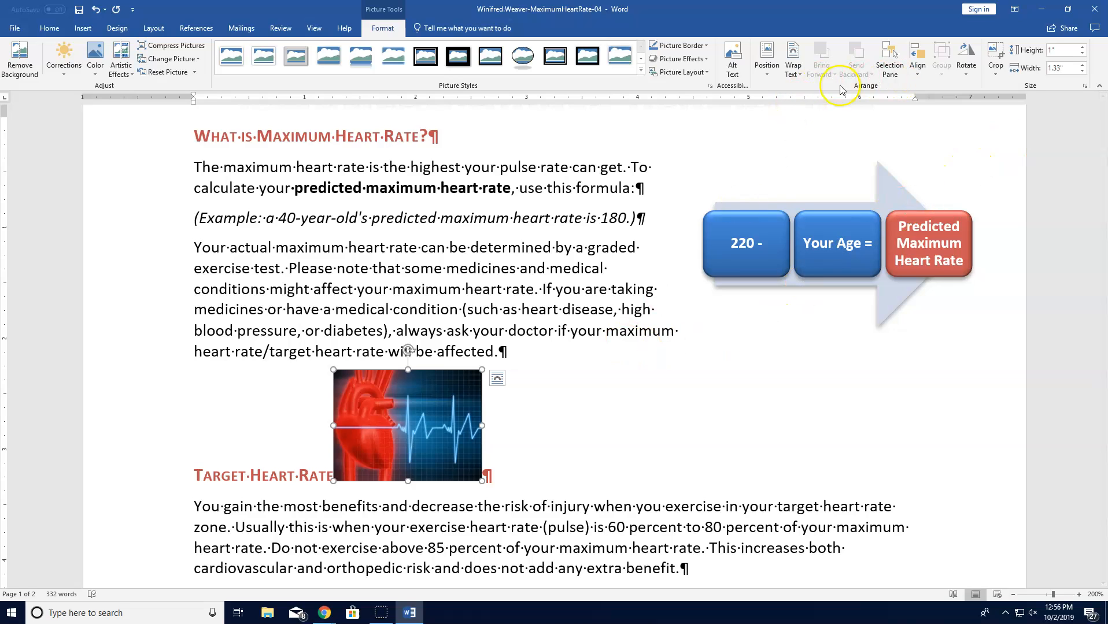
Step: Set the heart rate picture's text wrapping to Tight and align the picture to the right margin
{"action": "left_click", "coordinate": [794, 68]}
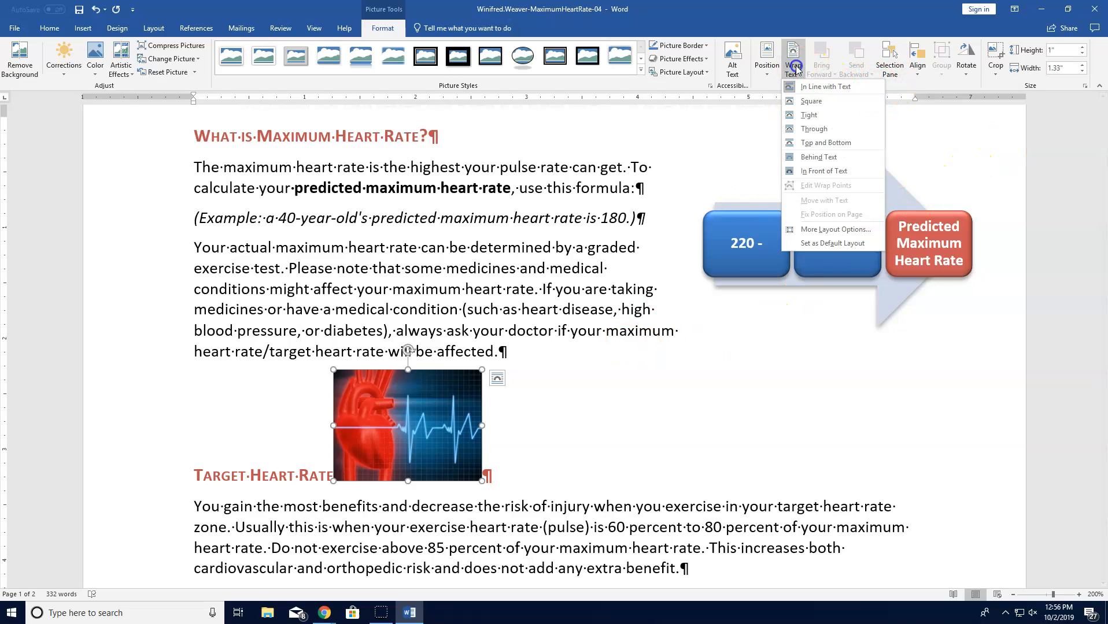
{"action": "left_click", "coordinate": [811, 115]}
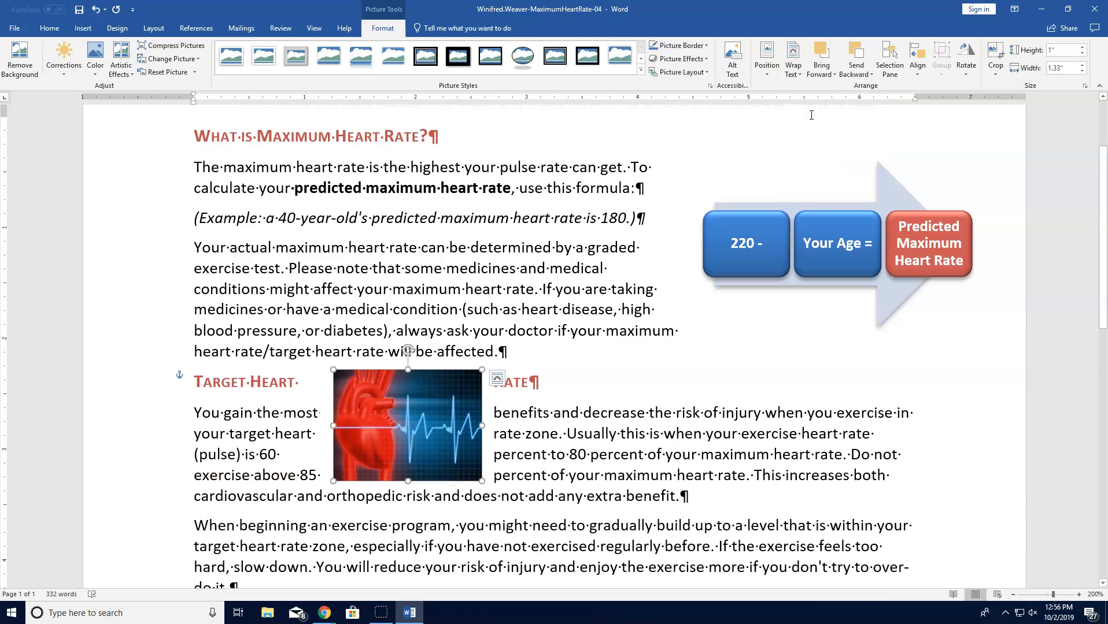
{"action": "left_click", "coordinate": [920, 74]}
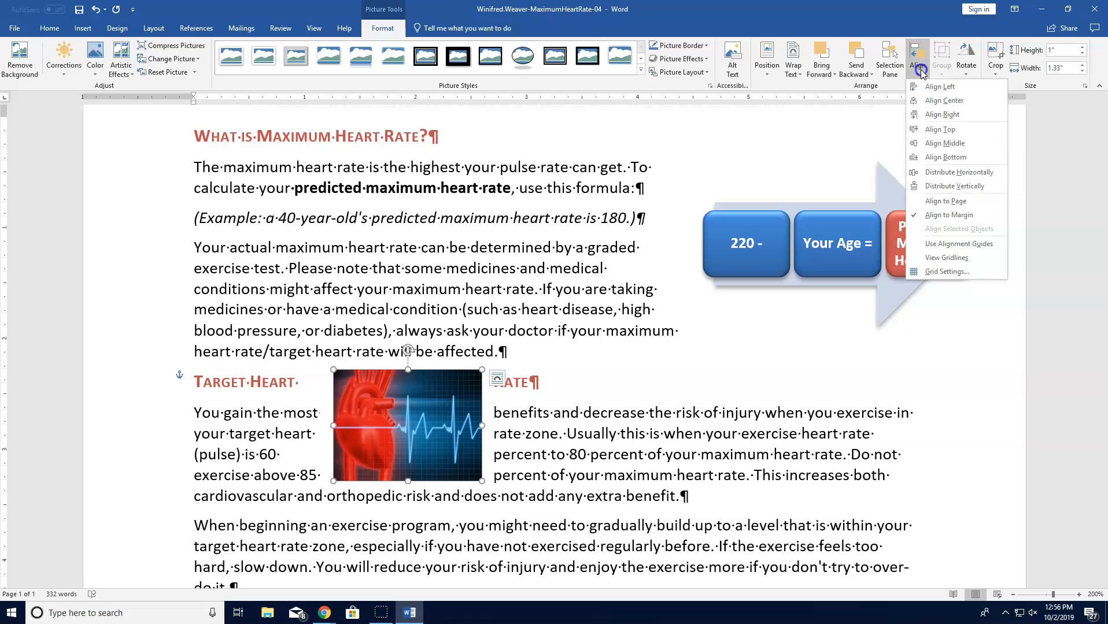
{"action": "left_click", "coordinate": [928, 114]}
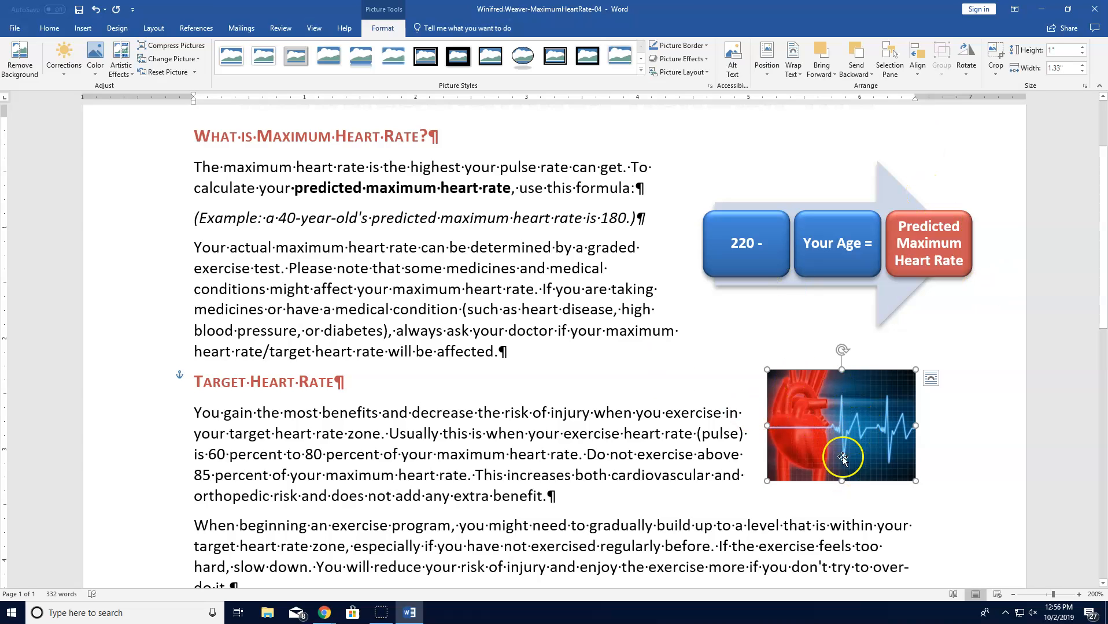
Step: Apply the Bevel Rectangle picture style with rounded corners to the heart rate picture
{"action": "scroll", "coordinate": [866, 453], "scroll_direction": "down", "scroll_amount": 3}
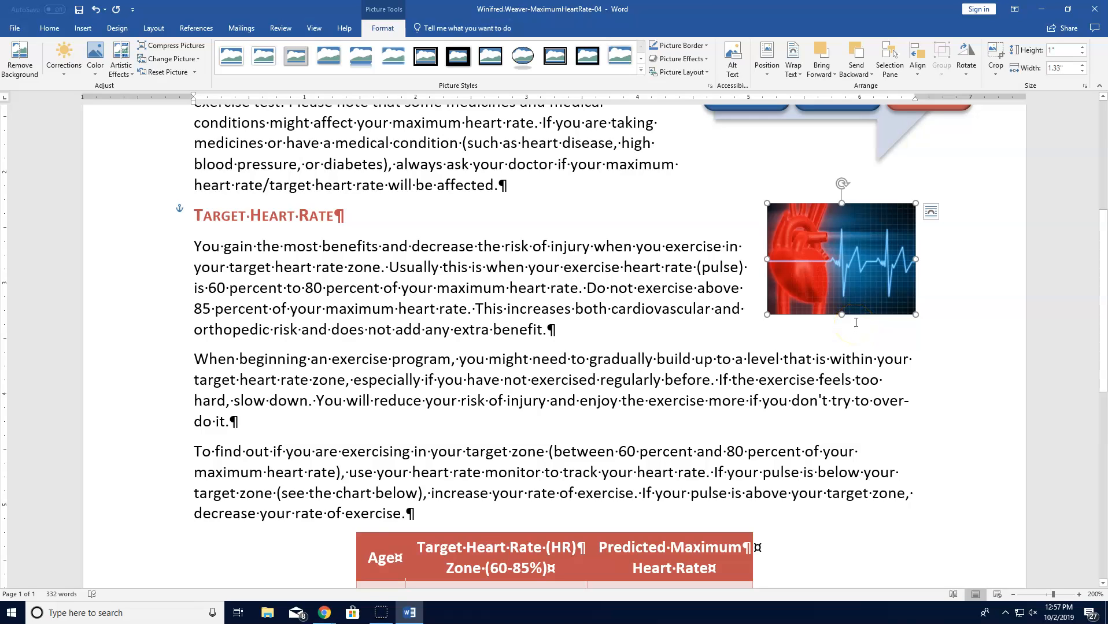
{"action": "left_click", "coordinate": [641, 70]}
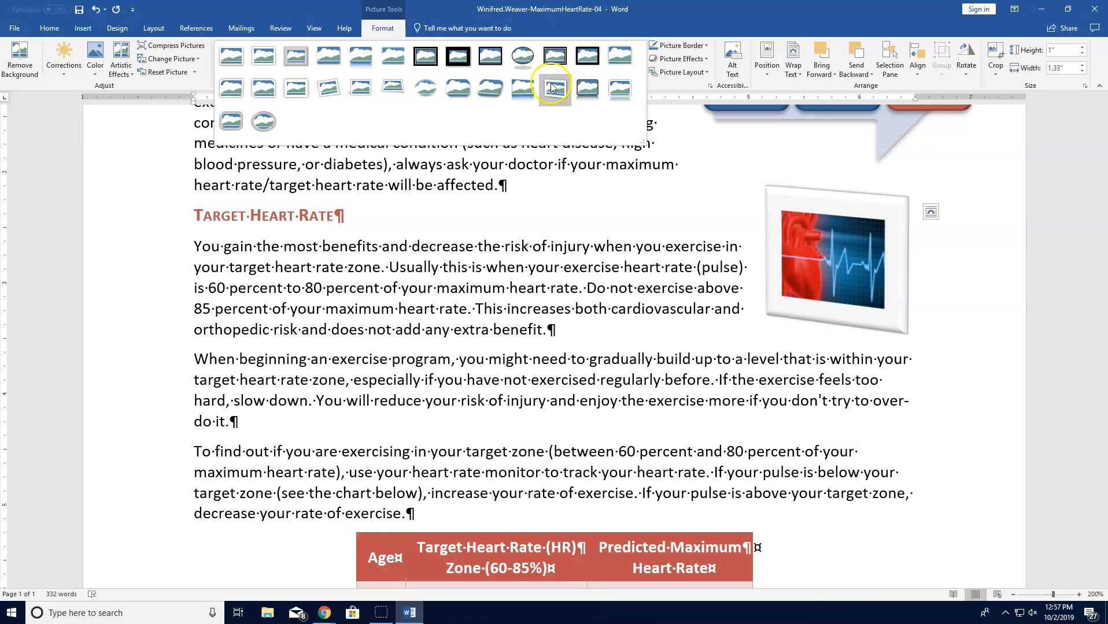
{"action": "left_click", "coordinate": [455, 80]}
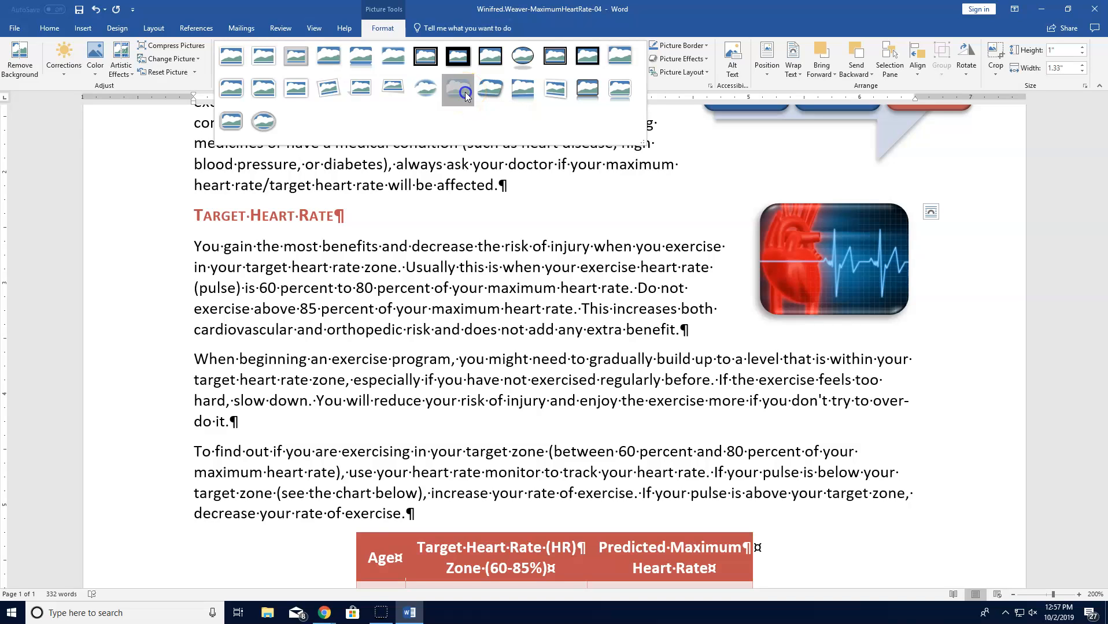
{"action": "left_click", "coordinate": [464, 92]}
Step: Insert a caption with the Figure label below the heart rate picture
{"action": "left_click", "coordinate": [878, 239]}
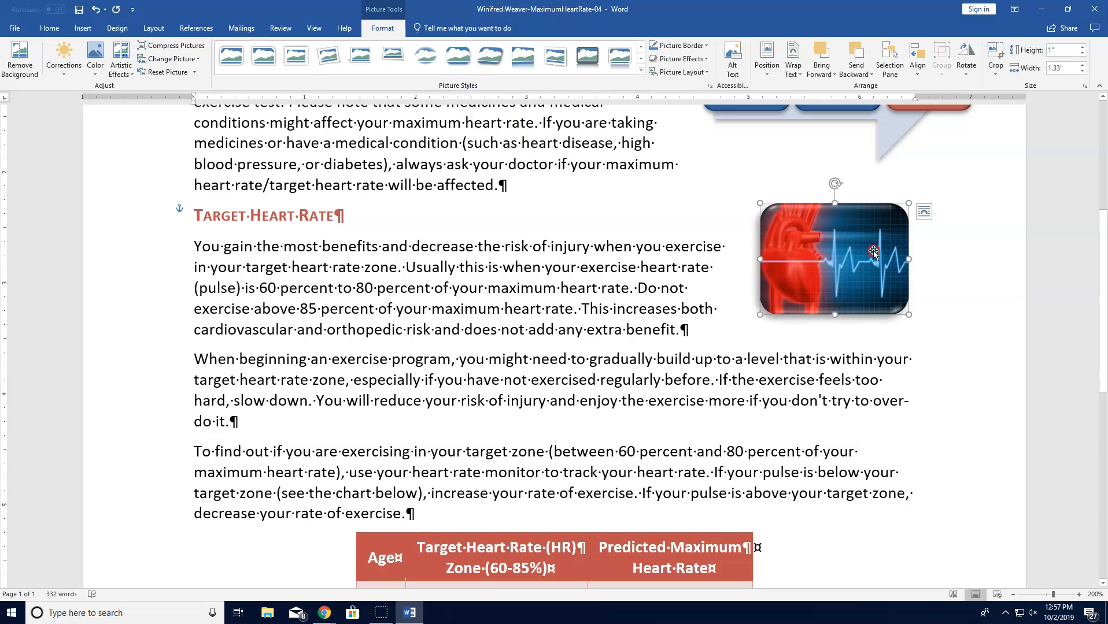
{"action": "right_click", "coordinate": [876, 253]}
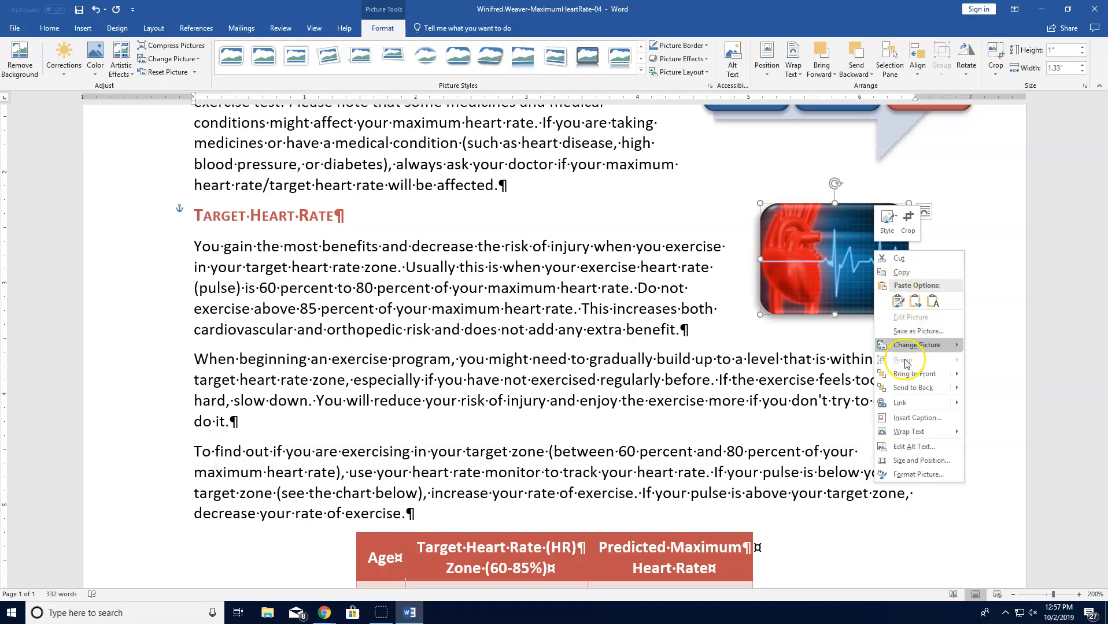
{"action": "left_click", "coordinate": [935, 418]}
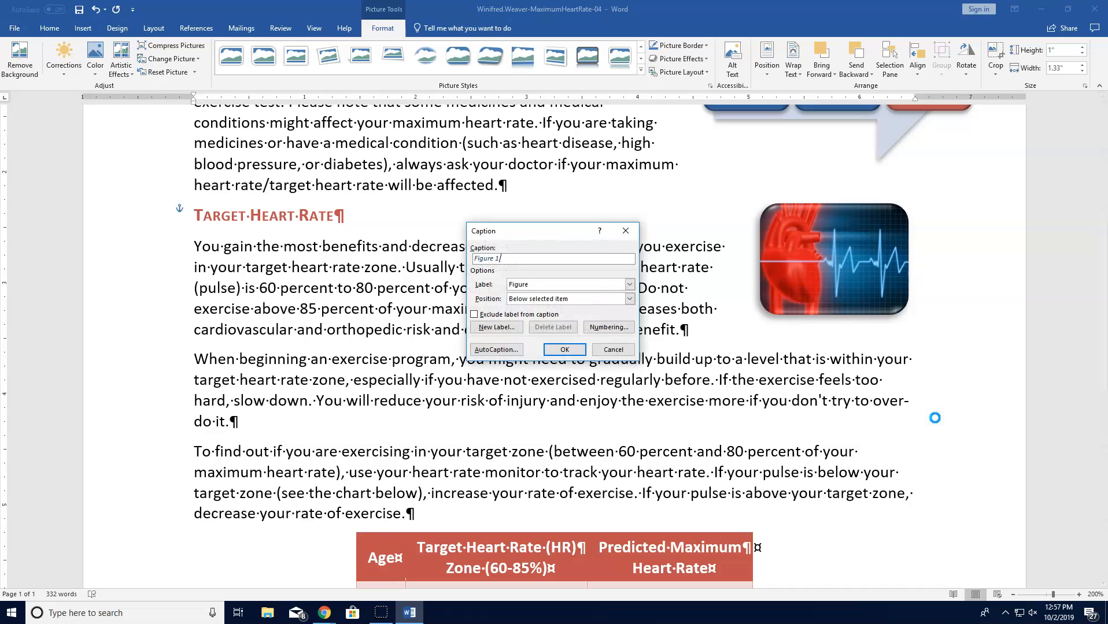
{"action": "left_click", "coordinate": [563, 351]}
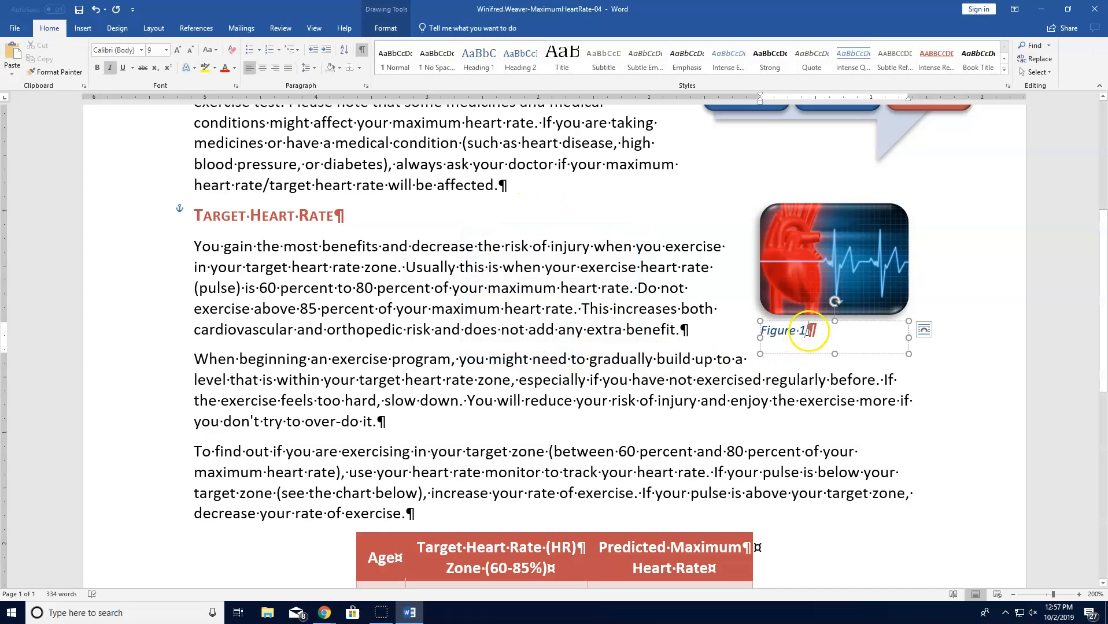
Step: Replace the picture's whole caption, label and number included, with "Know your target heart rate"
{"action": "key", "text": "Left"}
{"action": "key", "text": "Left"}
{"action": "key", "text": "Left"}
{"action": "key", "text": "BackSpace"}
{"action": "key", "text": "BackSpace"}
{"action": "key", "text": "BackSpace"}
{"action": "key", "text": "BackSpace"}
{"action": "key", "text": "BackSpace"}
{"action": "key", "text": "BackSpace"}
{"action": "key", "text": "BackSpace"}
{"action": "key", "text": "Delete"}
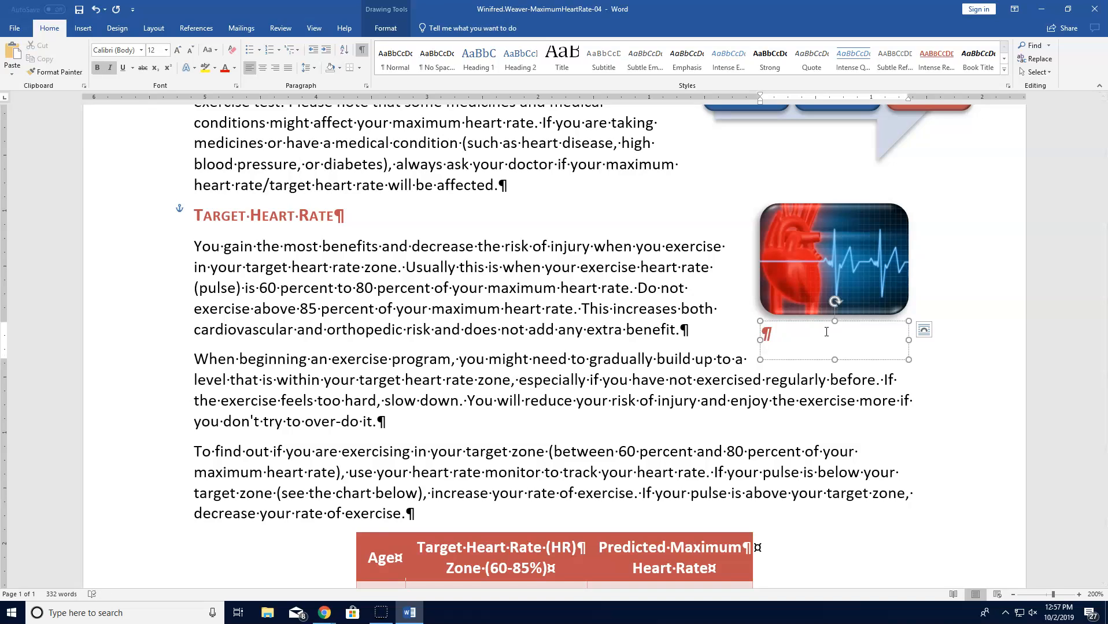
{"action": "type", "text": "K"}
{"action": "key", "text": "ctrl+z"}
{"action": "key", "text": "ctrl+z"}
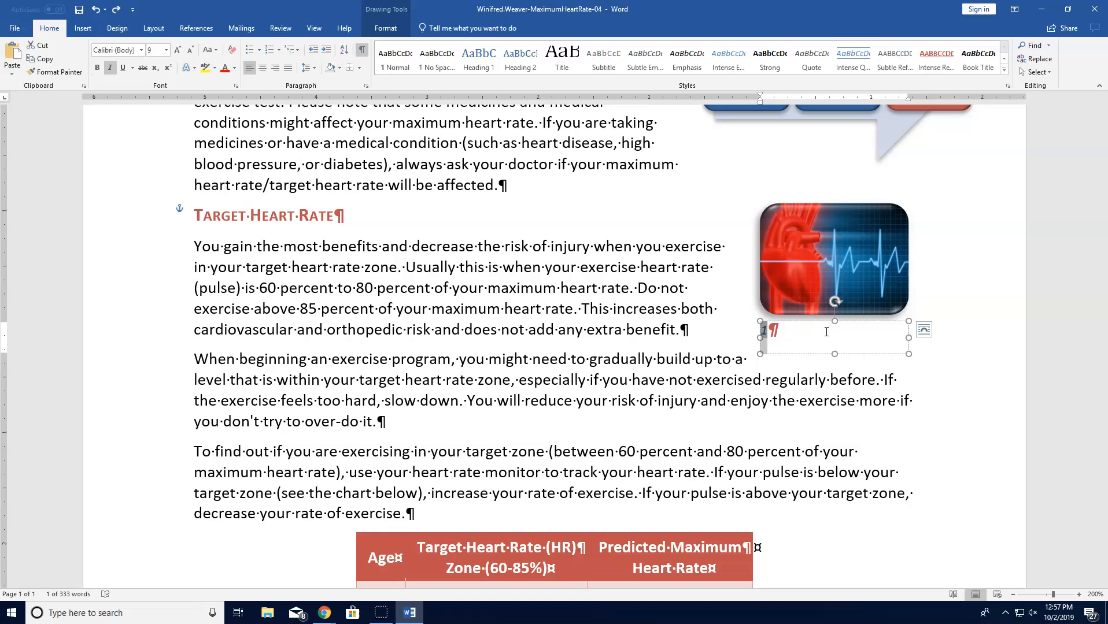
{"action": "type", "text": "Know"}
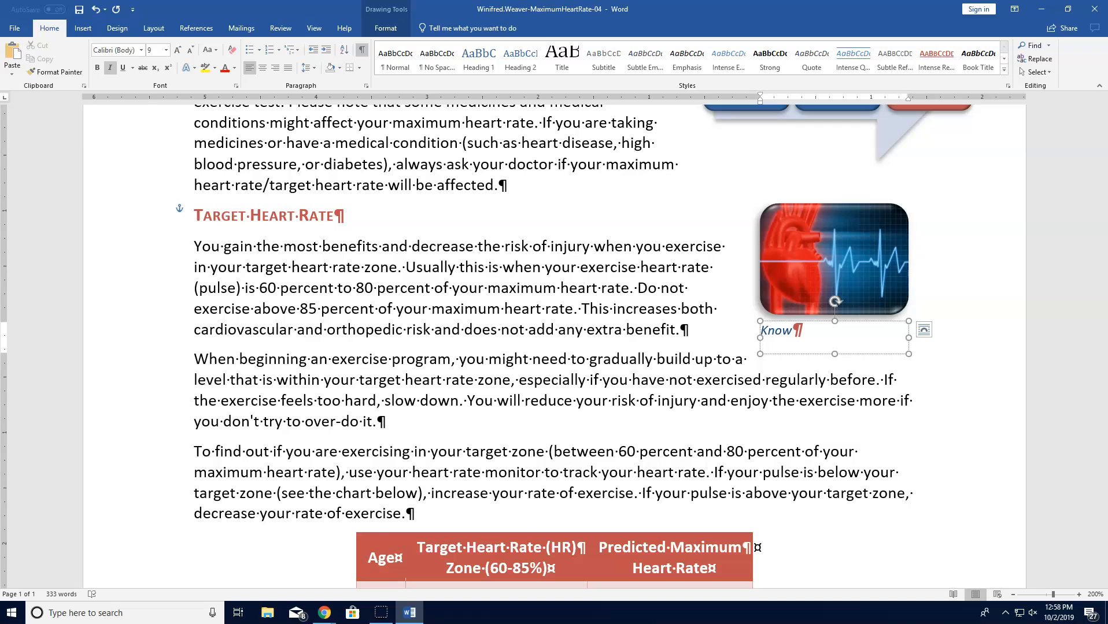
{"action": "type", "text": " your target "}
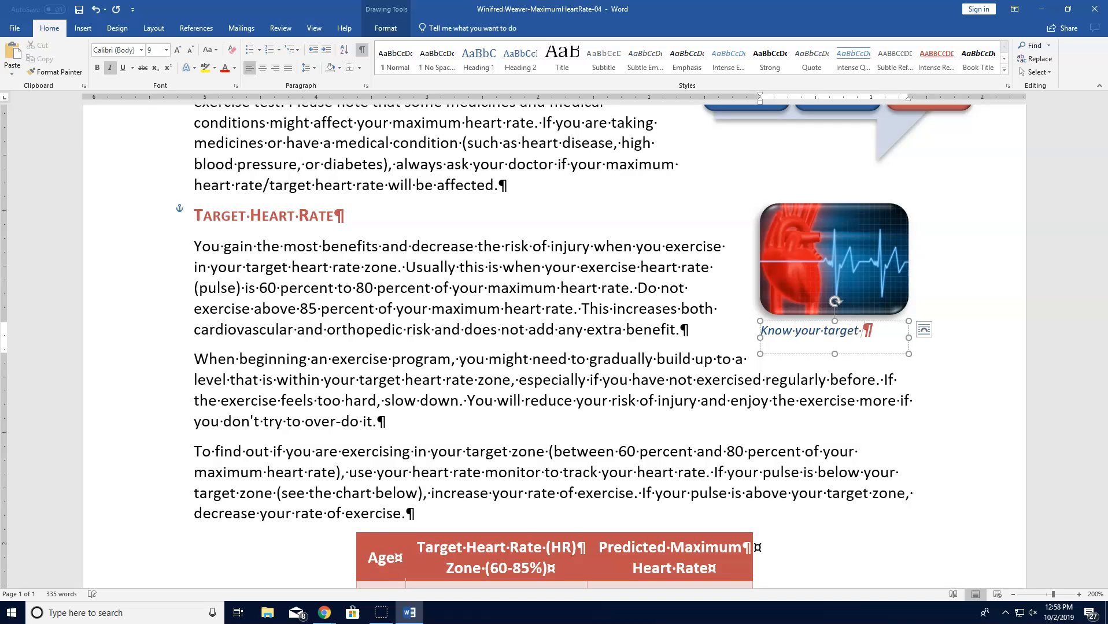
{"action": "type", "text": "heart rate"}
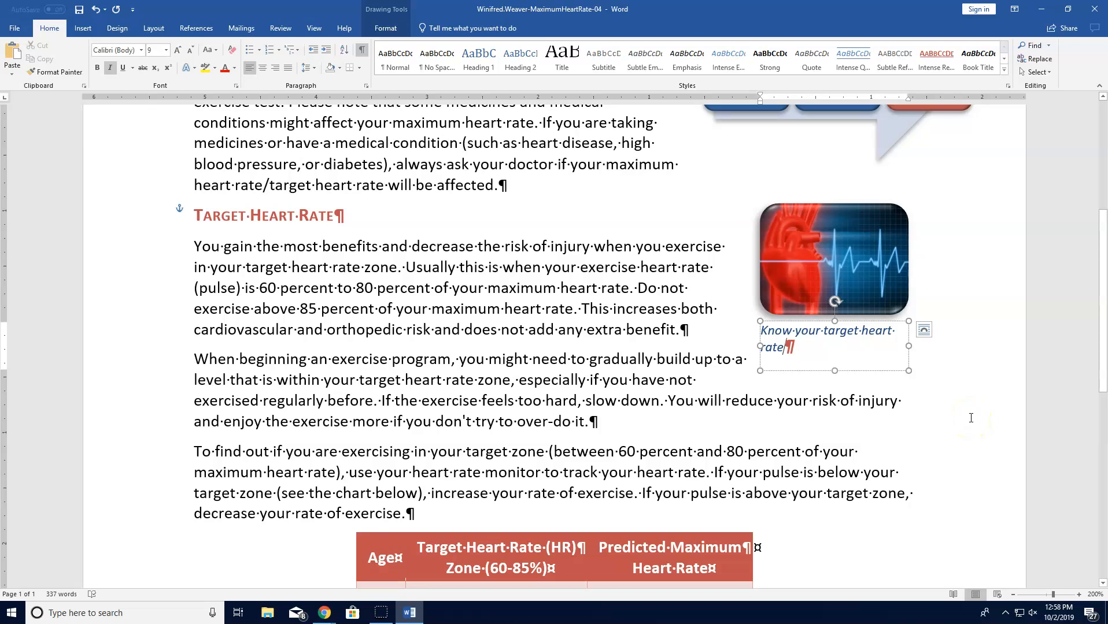
Step: Color the "Know your target heart rate" caption text with the red theme color
{"action": "left_click", "coordinate": [772, 348]}
{"action": "left_click_drag", "start_coordinate": [772, 348], "coordinate": [763, 330]}
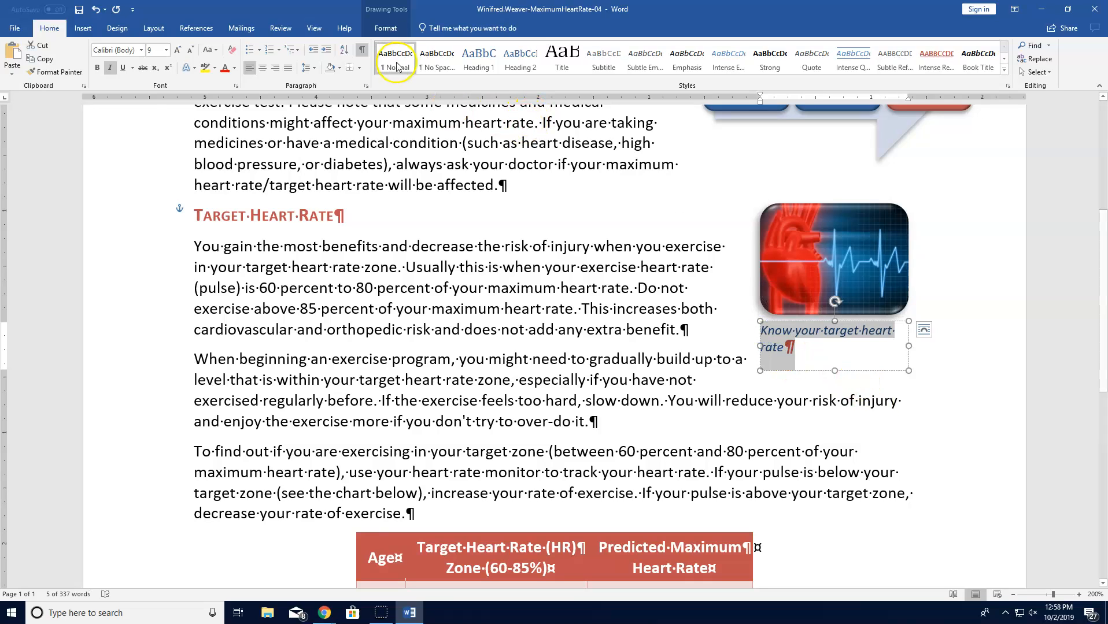
{"action": "left_click", "coordinate": [374, 28]}
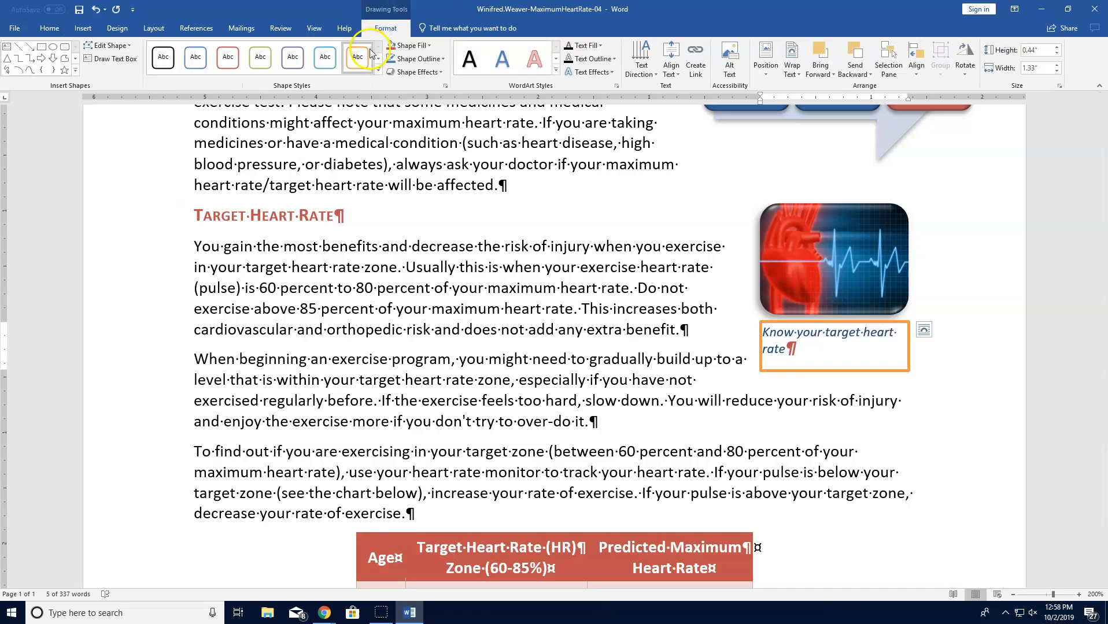
{"action": "left_click", "coordinate": [600, 46]}
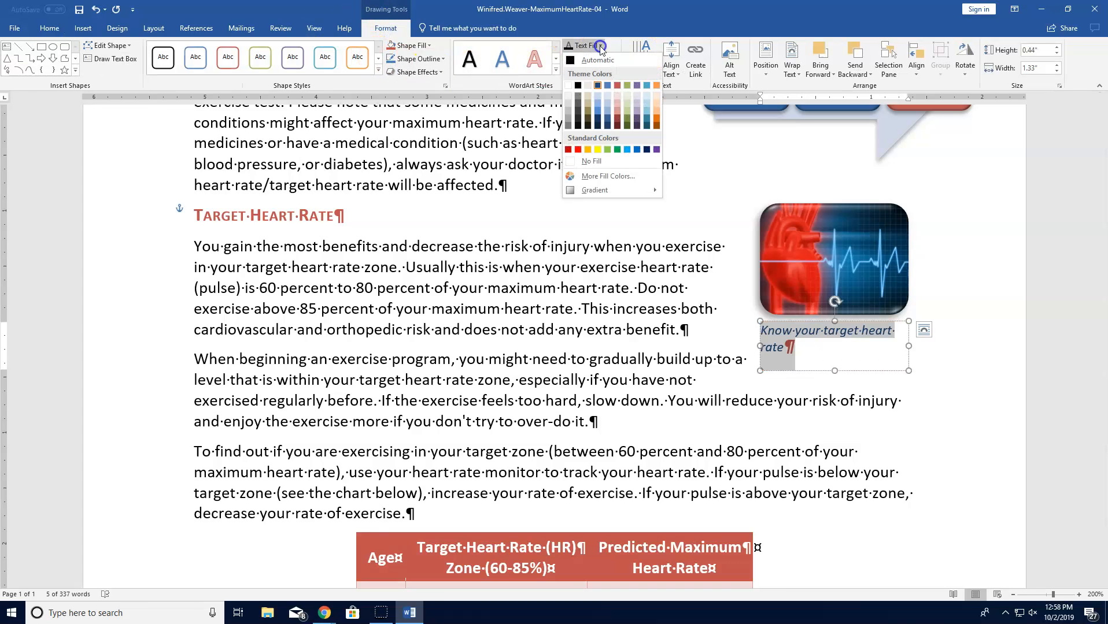
{"action": "left_click", "coordinate": [617, 86]}
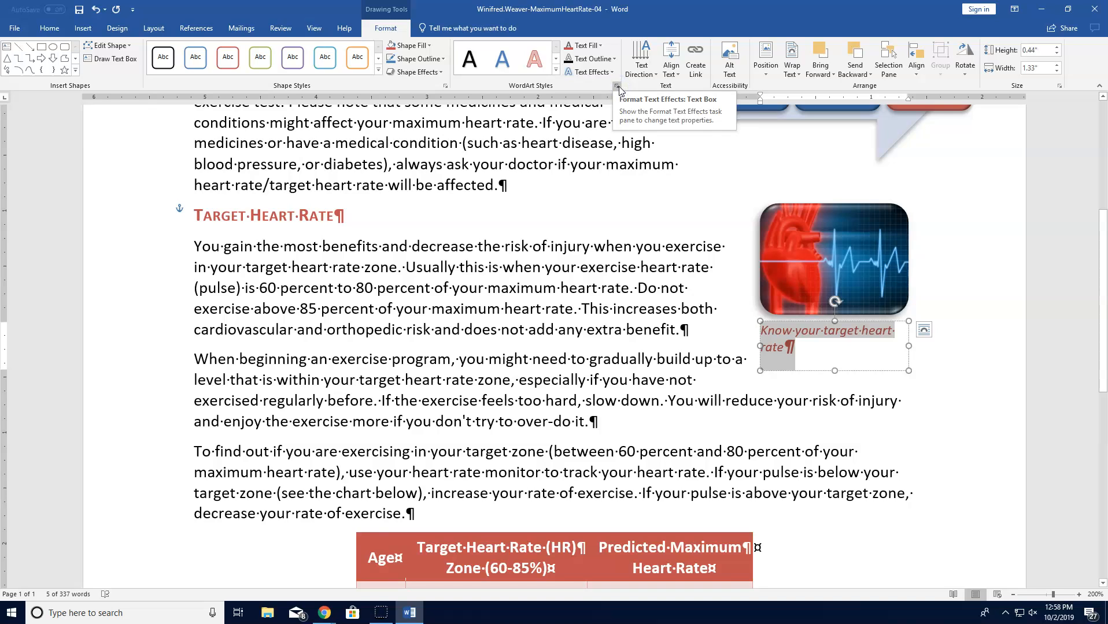
{"action": "left_click", "coordinate": [1057, 72]}
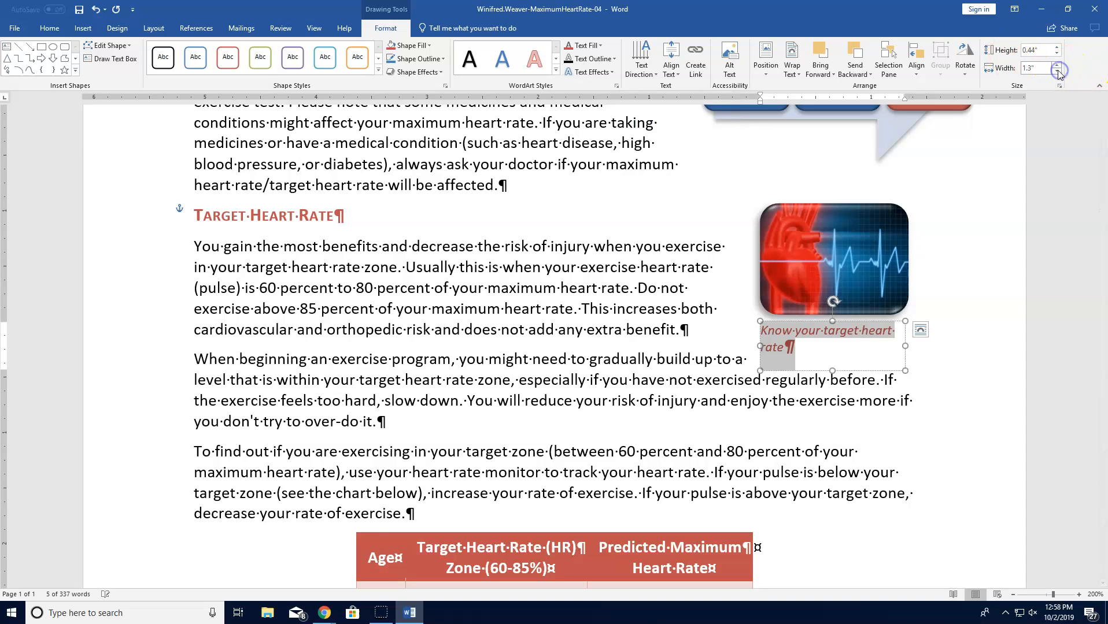
{"action": "left_click", "coordinate": [1057, 71]}
{"action": "left_click", "coordinate": [1058, 72]}
{"action": "left_click", "coordinate": [1057, 71]}
{"action": "left_click", "coordinate": [1057, 71]}
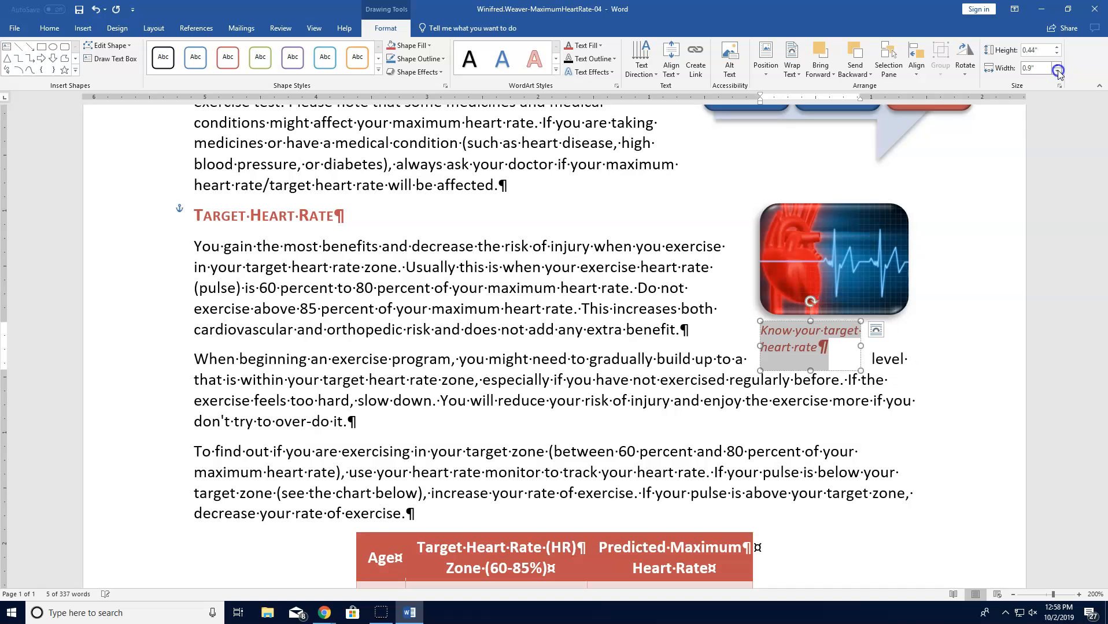
{"action": "left_click", "coordinate": [1057, 70]}
{"action": "left_click", "coordinate": [1057, 69]}
{"action": "left_click", "coordinate": [1057, 70]}
{"action": "left_click", "coordinate": [1057, 70]}
{"action": "left_click", "coordinate": [1057, 70]}
{"action": "left_click", "coordinate": [1058, 70]}
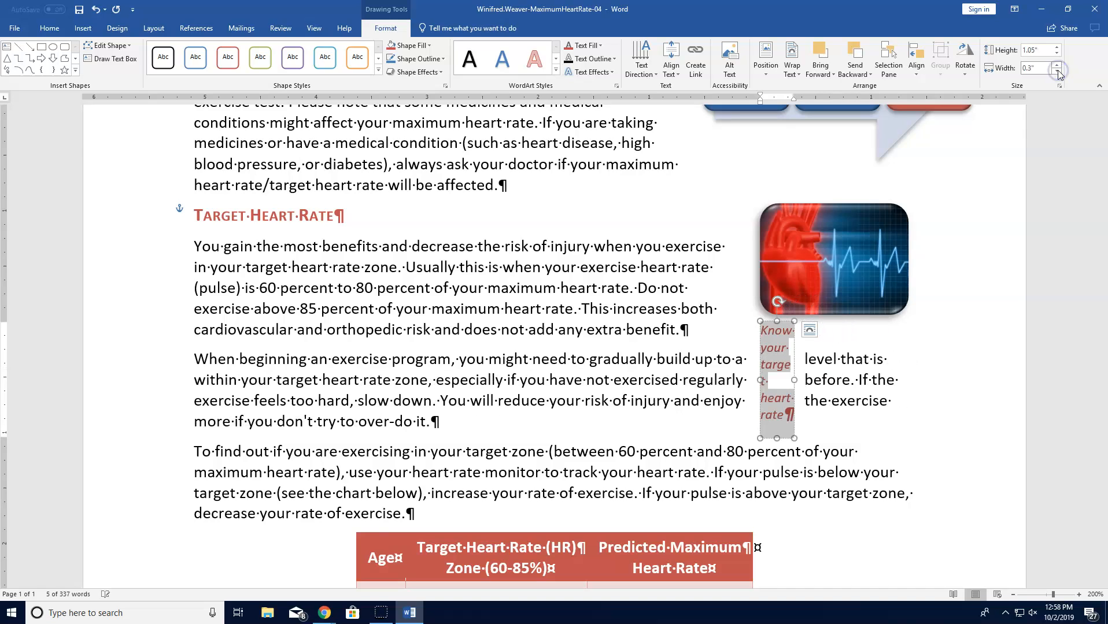
{"action": "left_click", "coordinate": [1057, 66]}
{"action": "left_click", "coordinate": [1057, 66]}
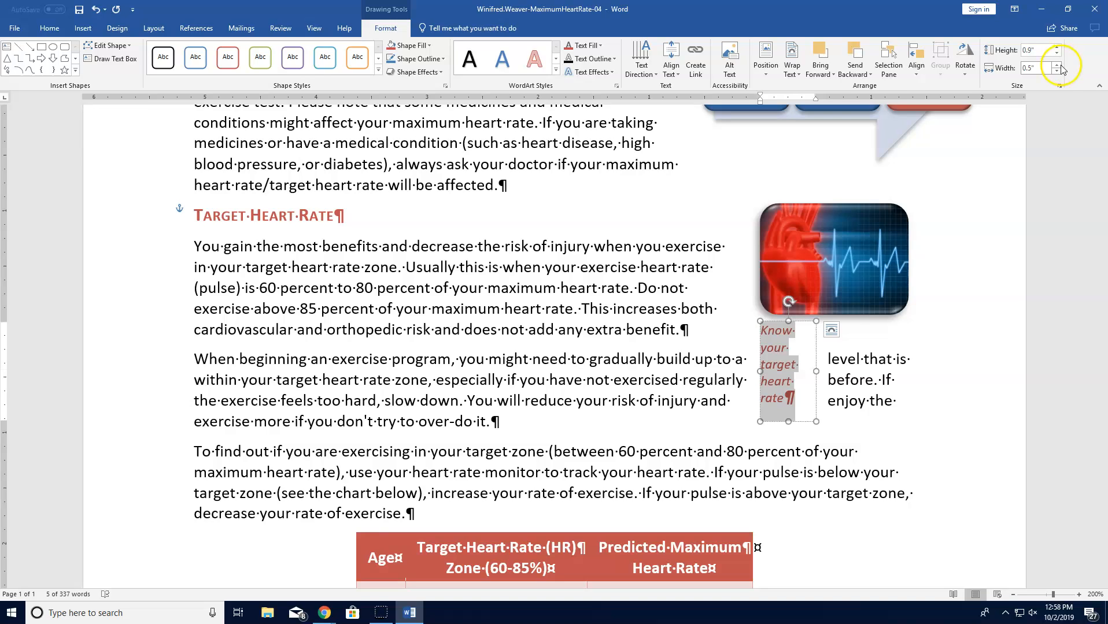
{"action": "key", "text": "ctrl+z"}
{"action": "key", "text": "ctrl+z"}
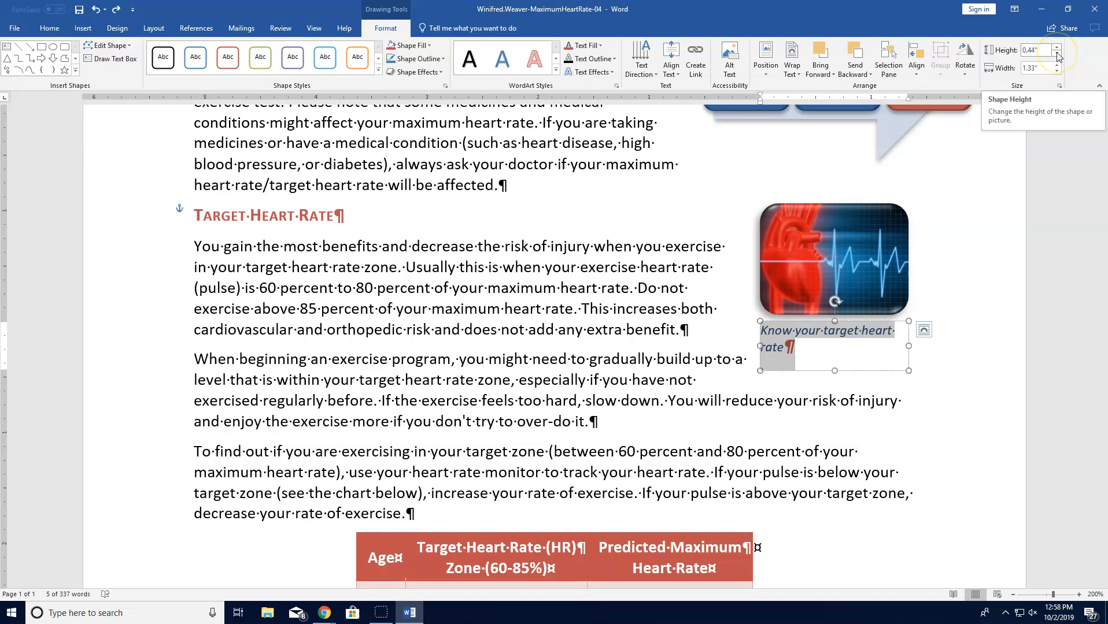
{"action": "left_click", "coordinate": [94, 9]}
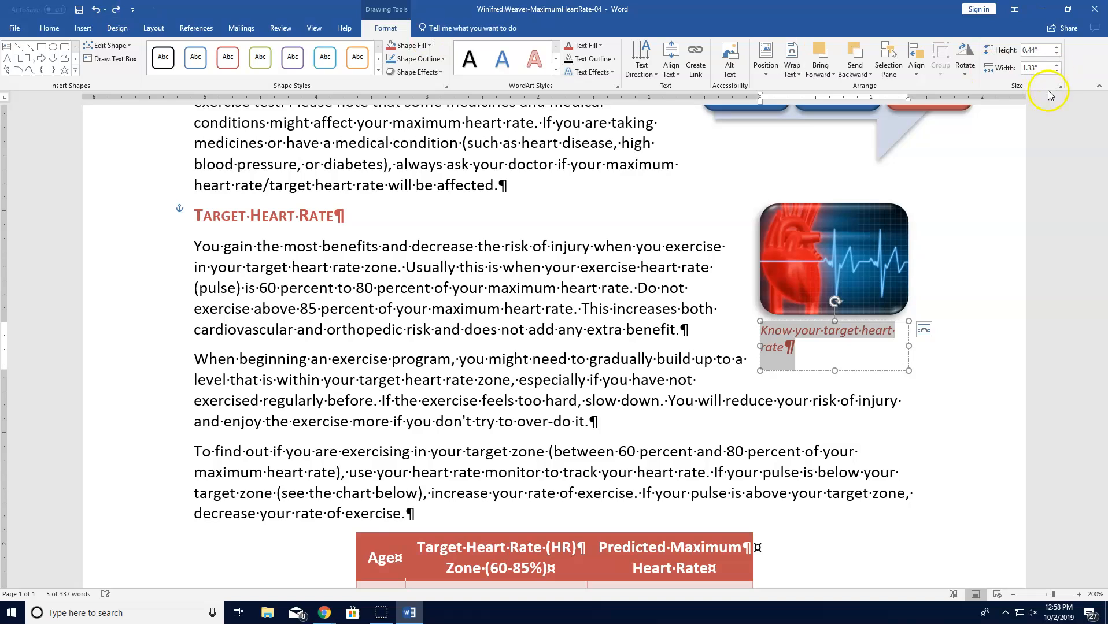
Step: Set the caption text box's height to 0.2" and its width to 1.5"
{"action": "left_click", "coordinate": [1058, 54]}
{"action": "left_click", "coordinate": [1058, 54]}
{"action": "left_click", "coordinate": [1057, 54]}
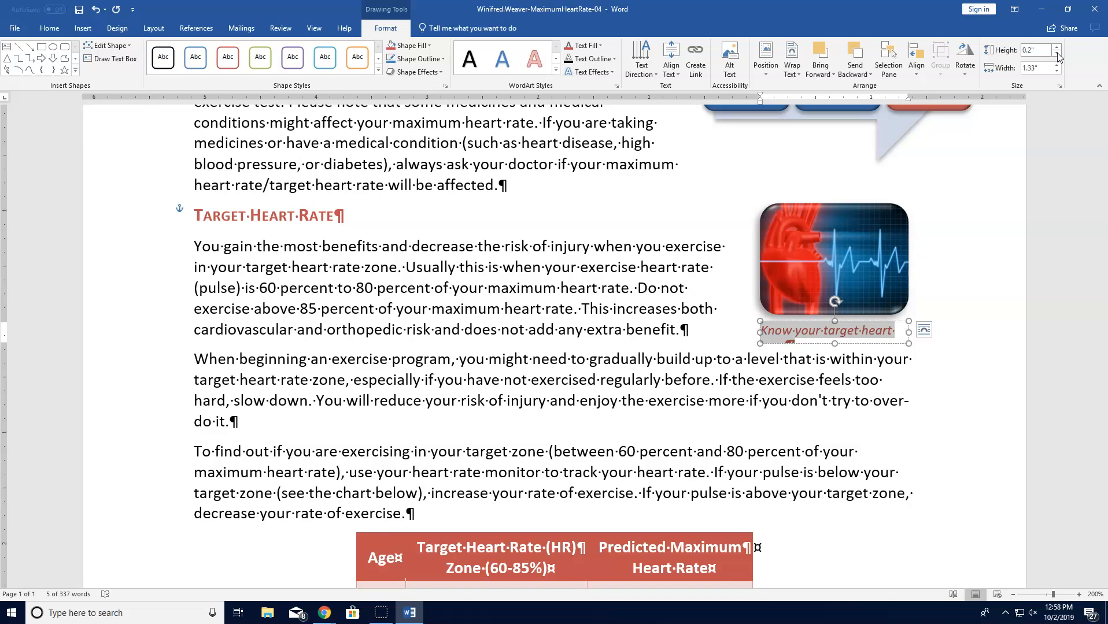
{"action": "left_click", "coordinate": [1057, 65]}
{"action": "left_click", "coordinate": [1058, 65]}
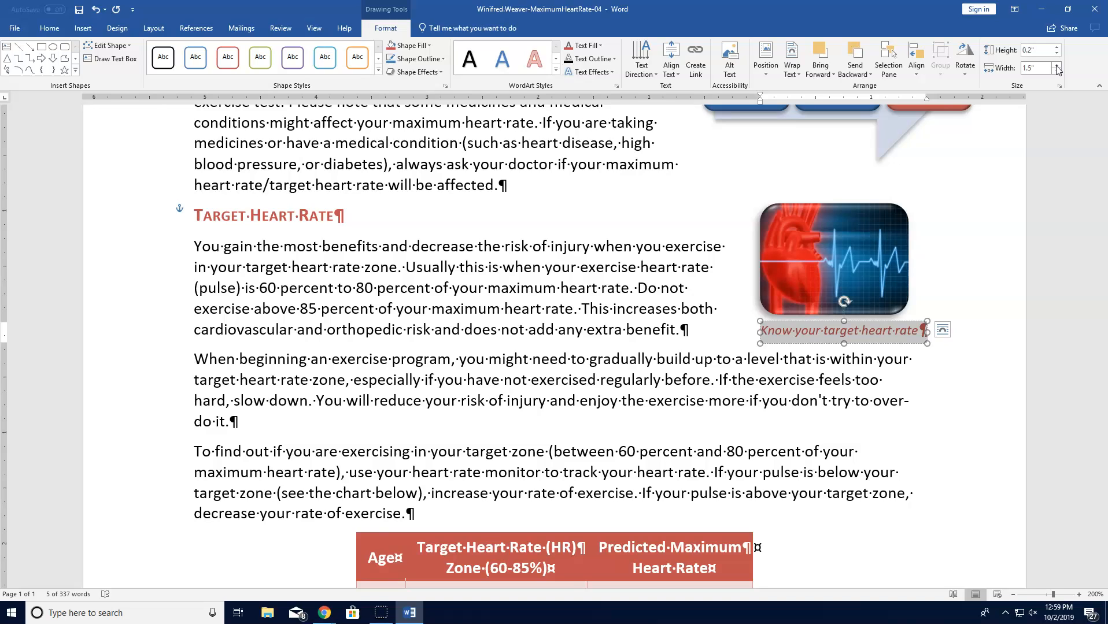
Step: Center-align the heart rate picture and its caption with each other and group the two objects
{"action": "left_click", "coordinate": [853, 221], "text": "shift"}
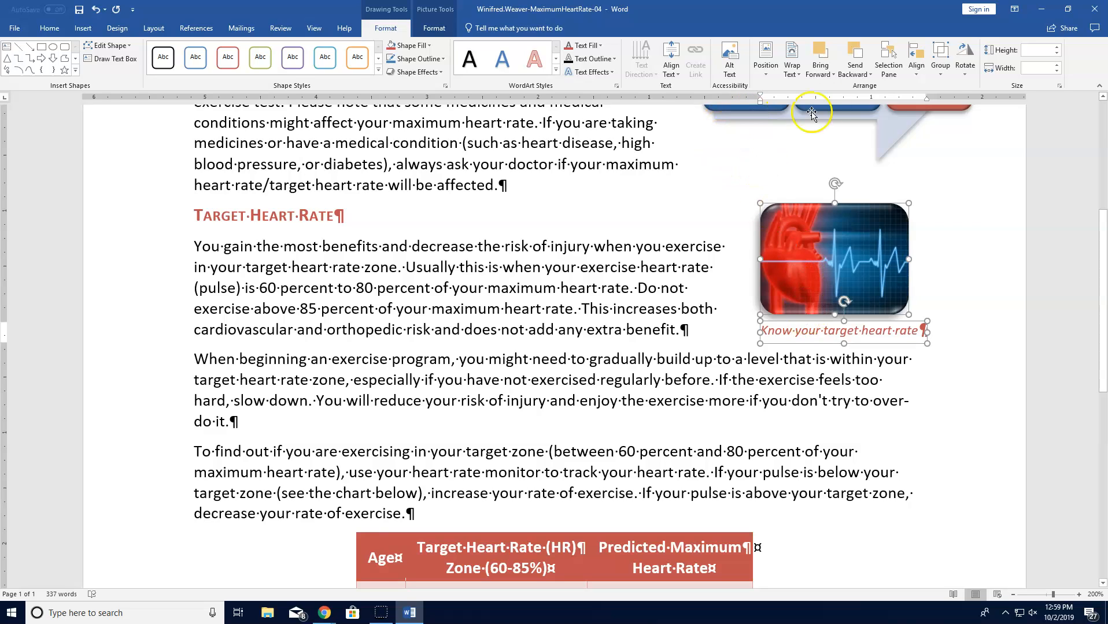
{"action": "left_click", "coordinate": [920, 80]}
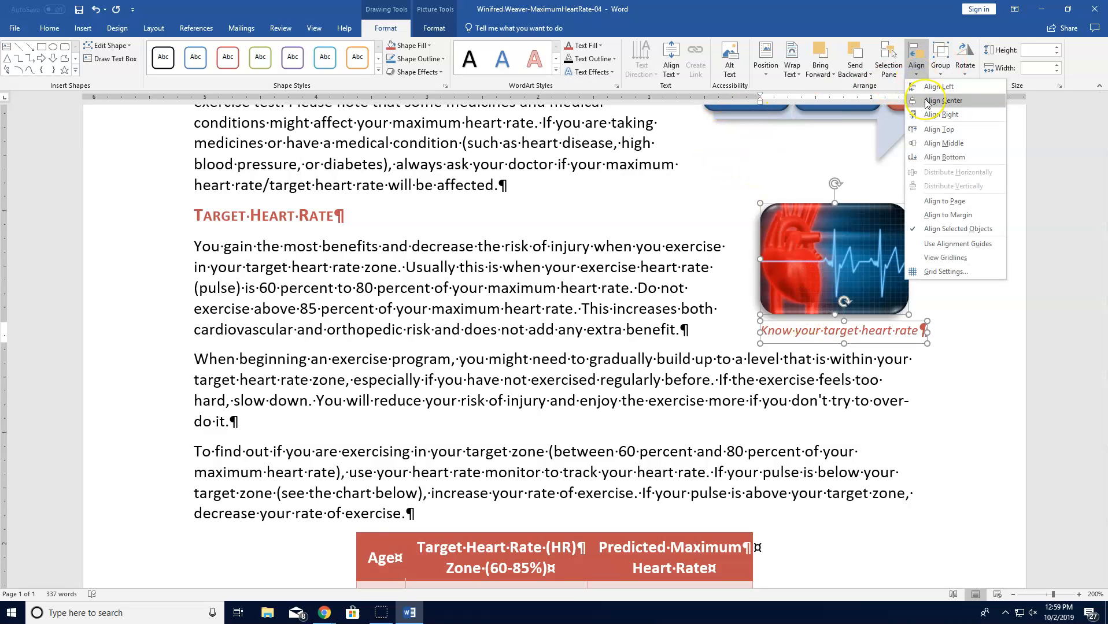
{"action": "left_click", "coordinate": [926, 103]}
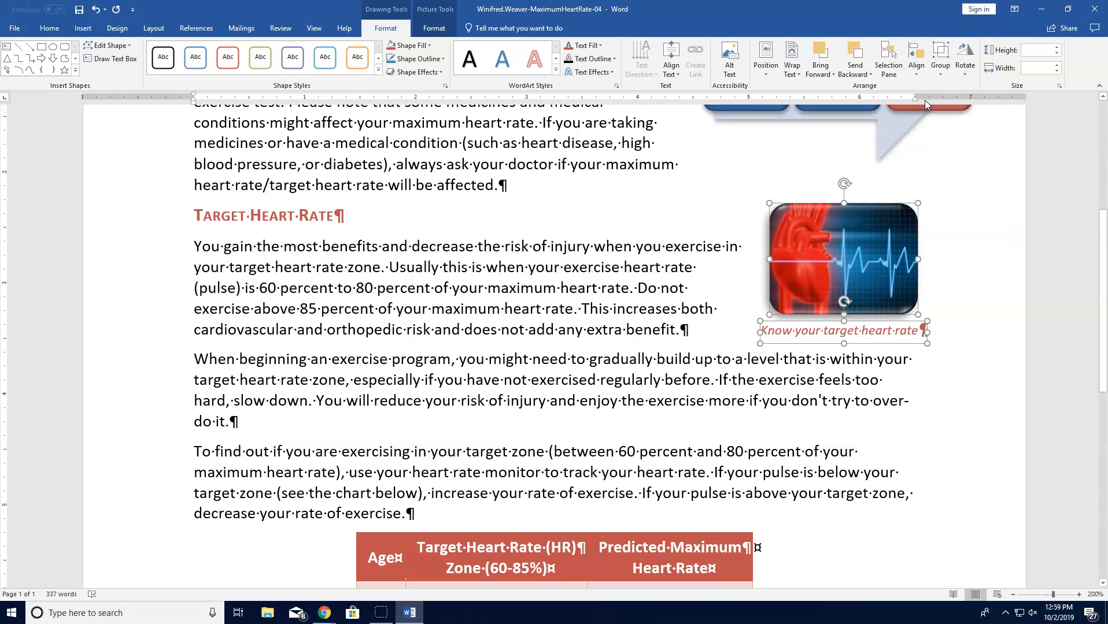
{"action": "left_click", "coordinate": [940, 65]}
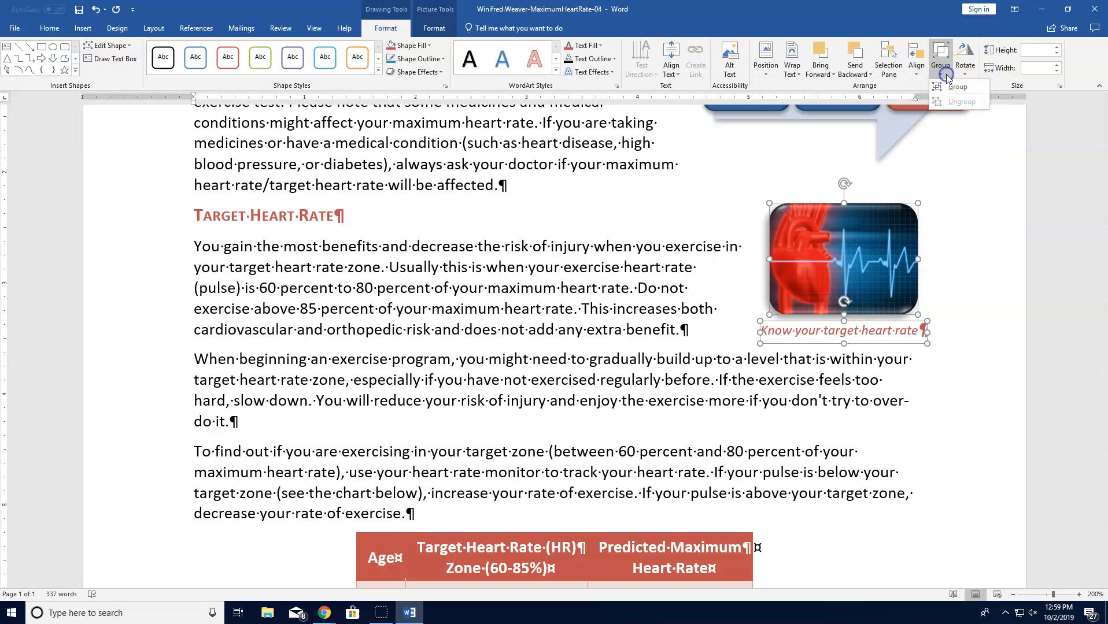
{"action": "left_click", "coordinate": [957, 90]}
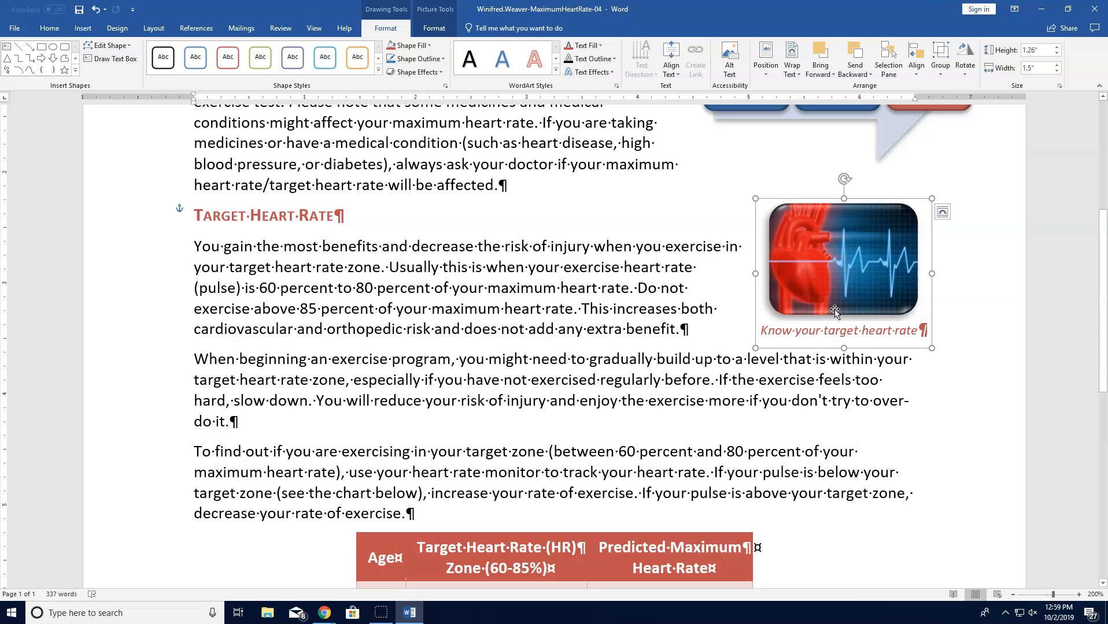
Step: Give the whole maximum heart rate SmartArt graphic the alt text "Graphic of predicted maximum heart rate"
{"action": "scroll", "coordinate": [836, 312], "scroll_direction": "up", "scroll_amount": 4}
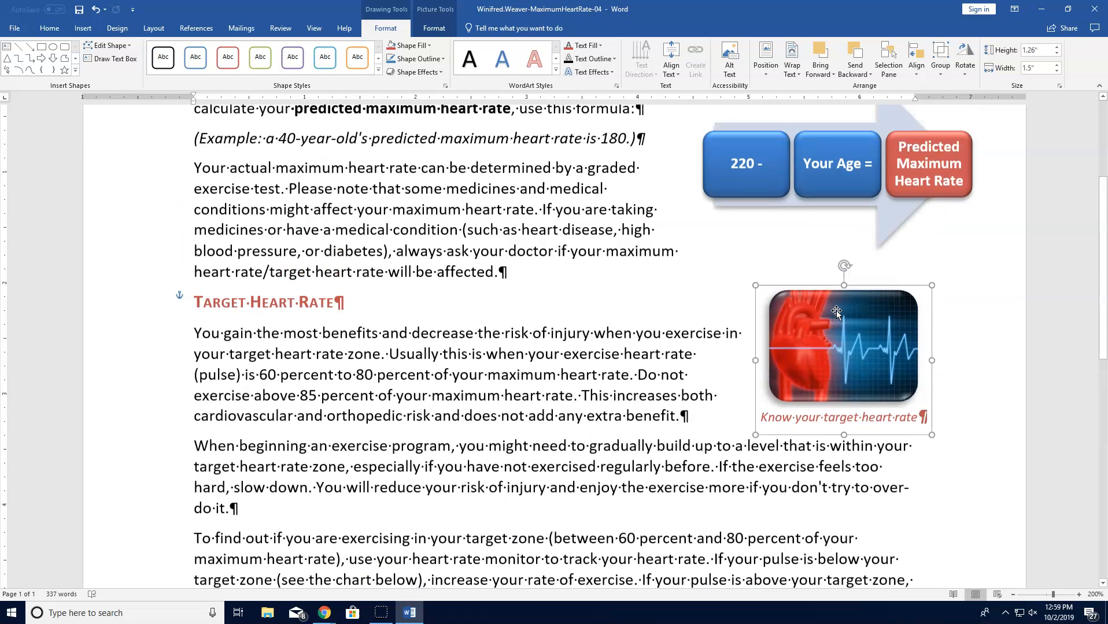
{"action": "left_click", "coordinate": [834, 274]}
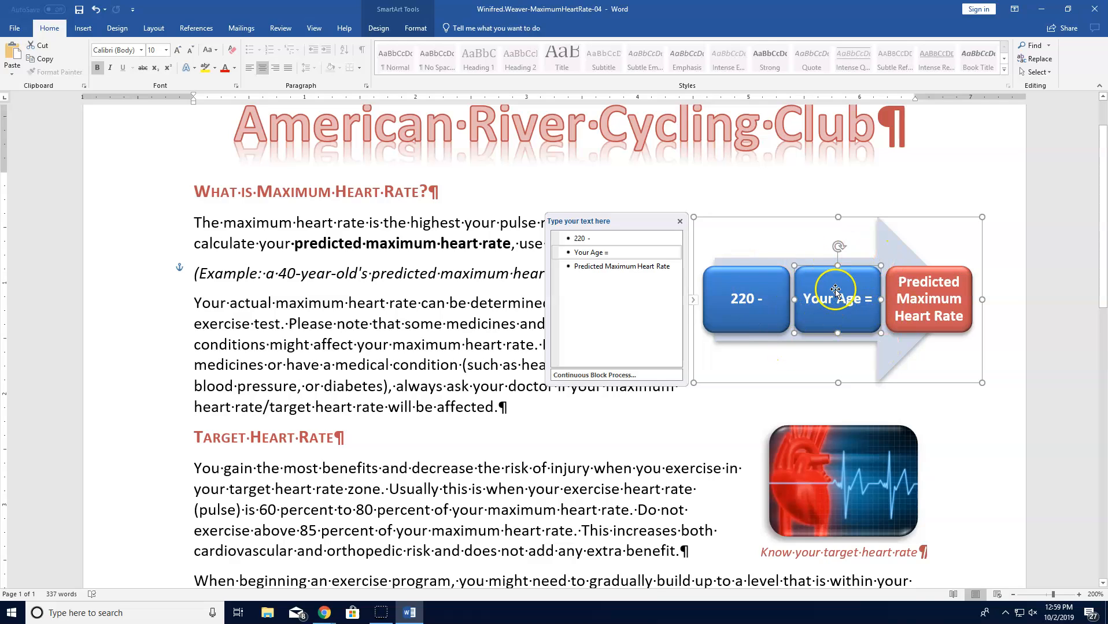
{"action": "left_click", "coordinate": [750, 218]}
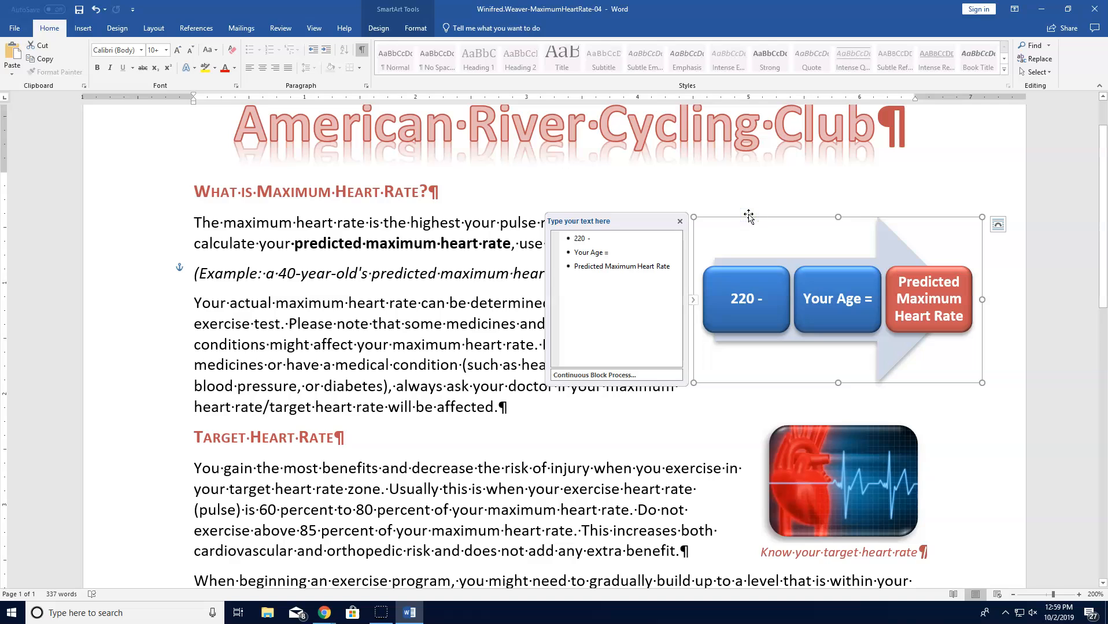
{"action": "right_click", "coordinate": [751, 218]}
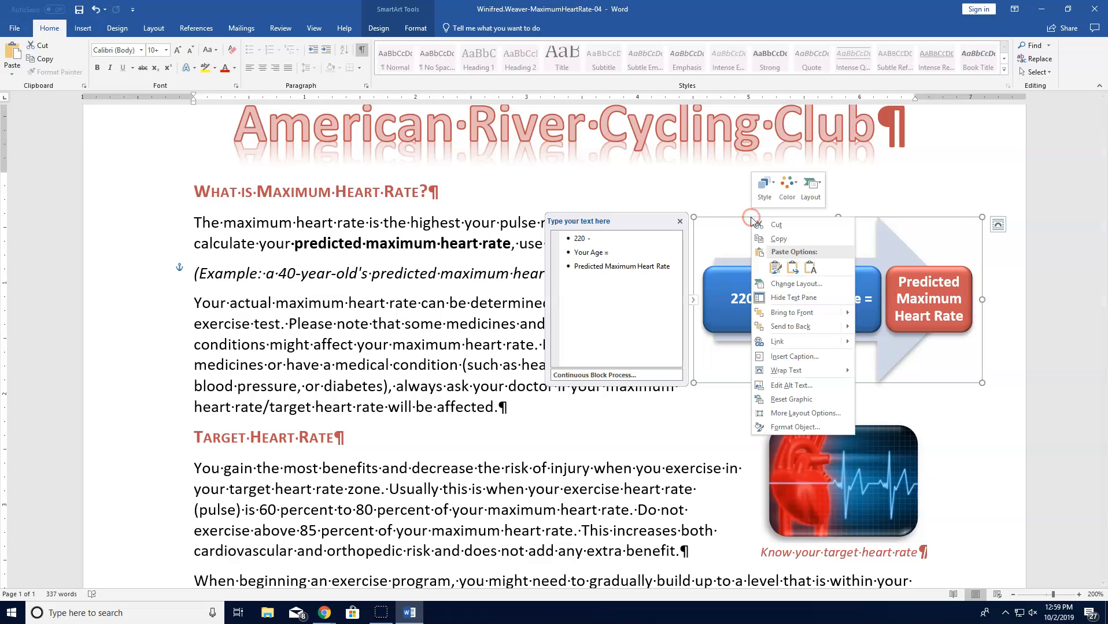
{"action": "left_click", "coordinate": [821, 388]}
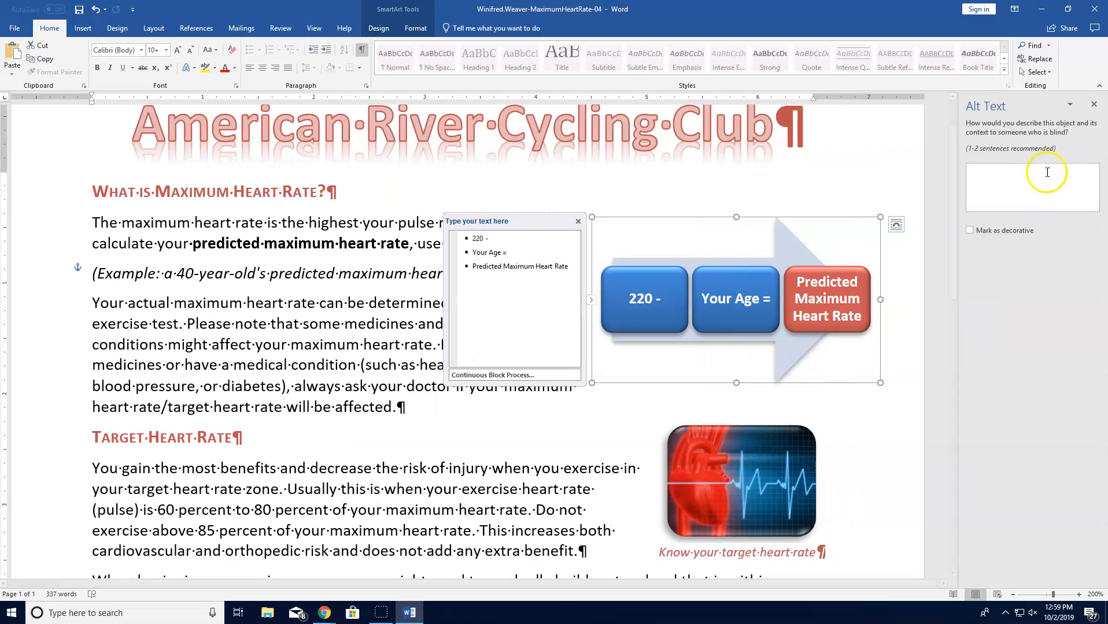
{"action": "left_click", "coordinate": [1011, 177]}
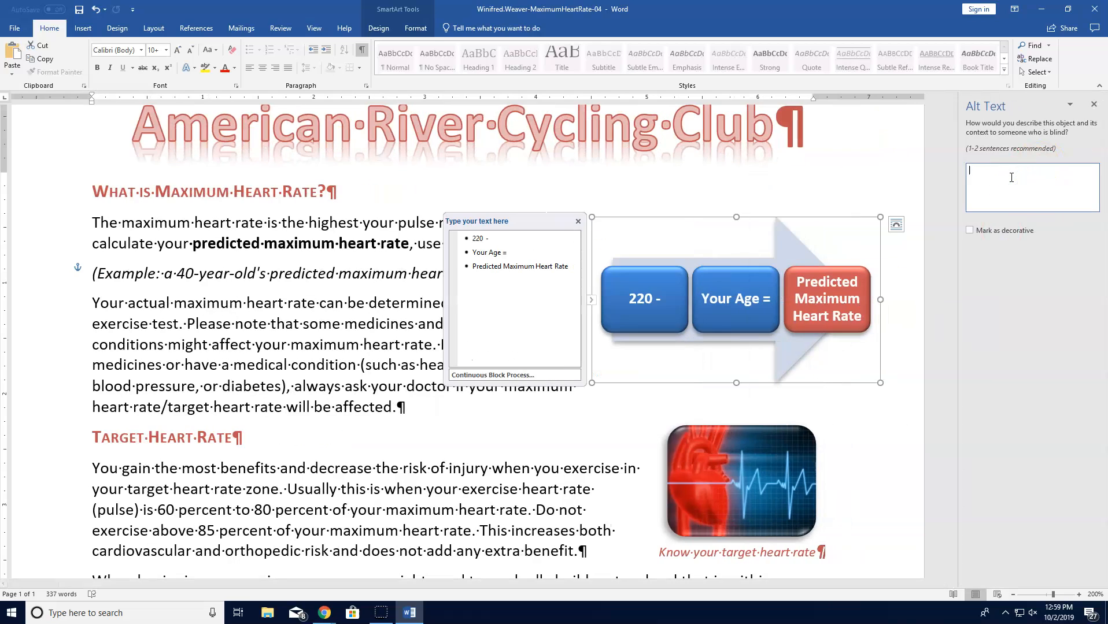
{"action": "type", "text": "Gr"}
{"action": "type", "text": "ate"}
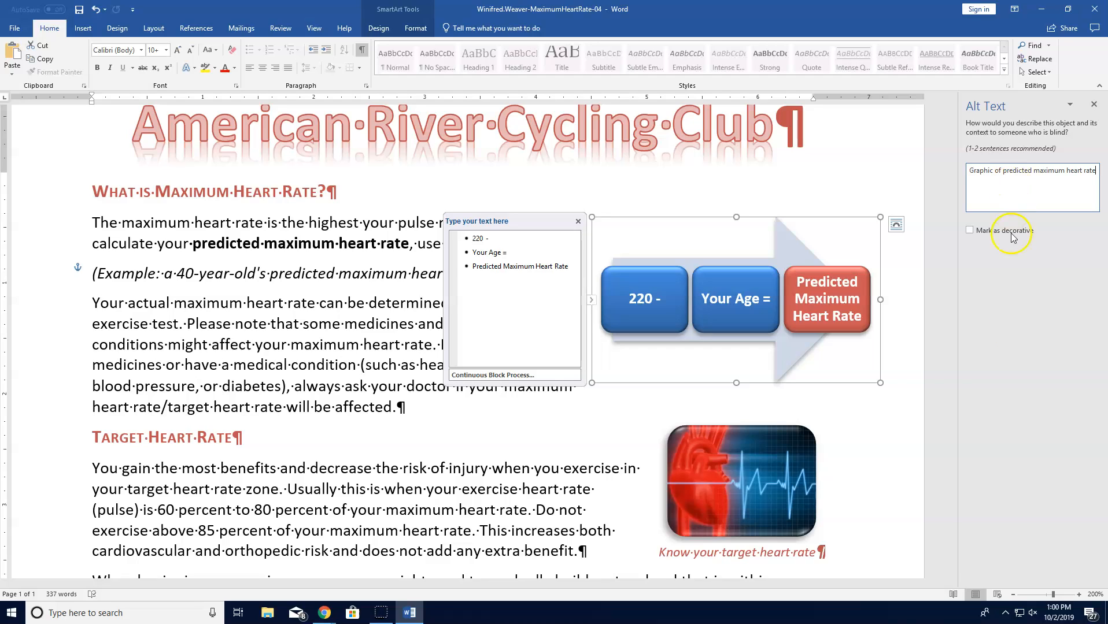
Step: Give the grouped heart picture and caption the alt text "Picture of a heart" and save the document
{"action": "left_click", "coordinate": [810, 457]}
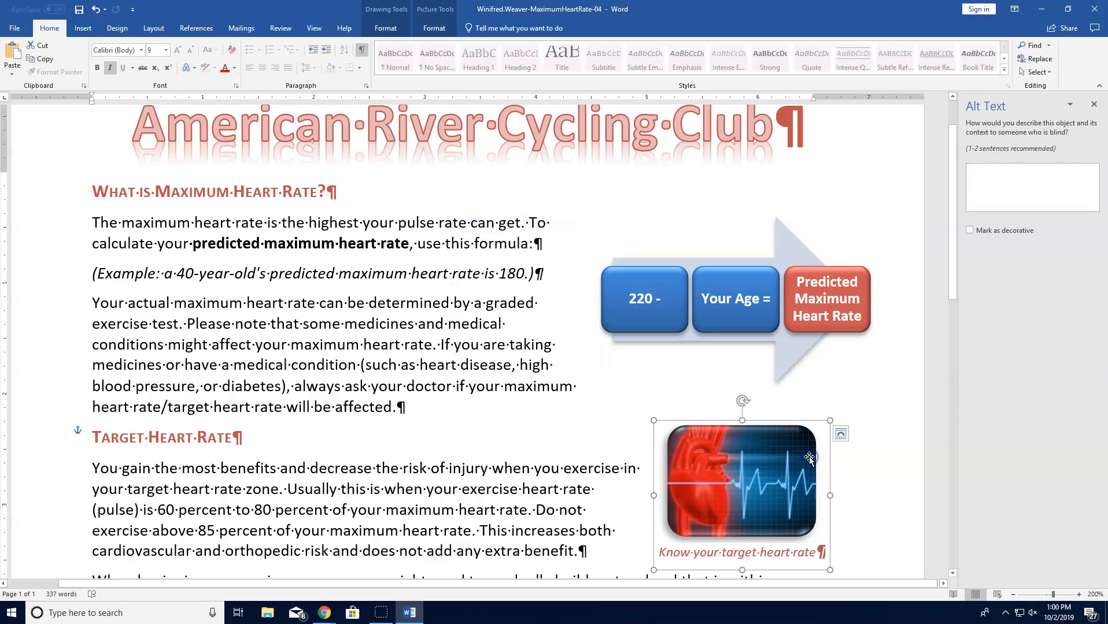
{"action": "left_click", "coordinate": [1000, 178]}
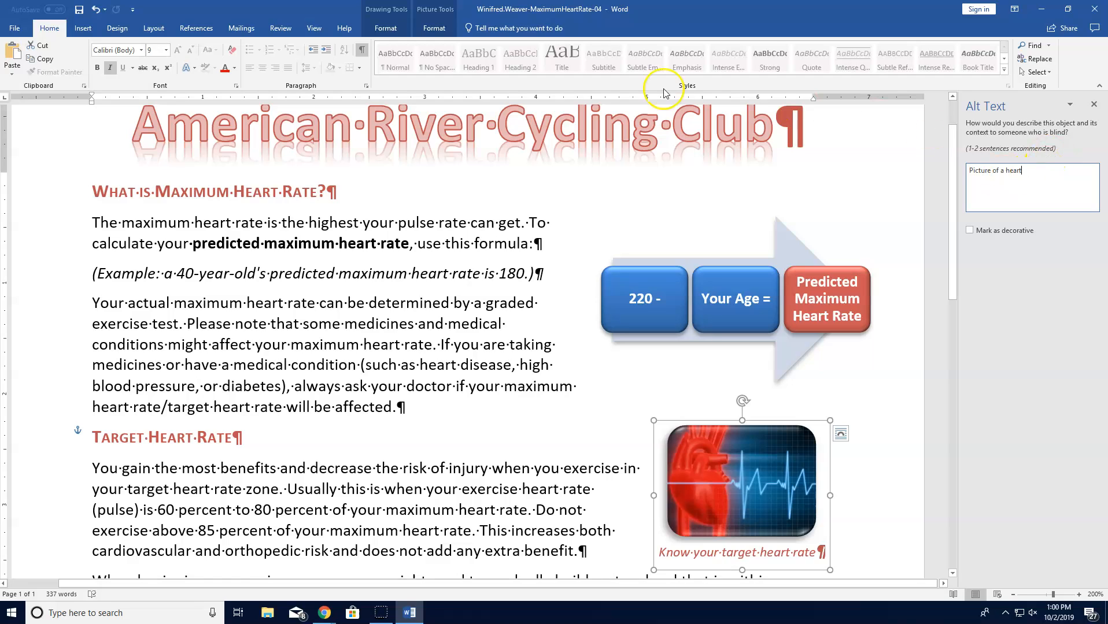
{"action": "left_click", "coordinate": [79, 11]}
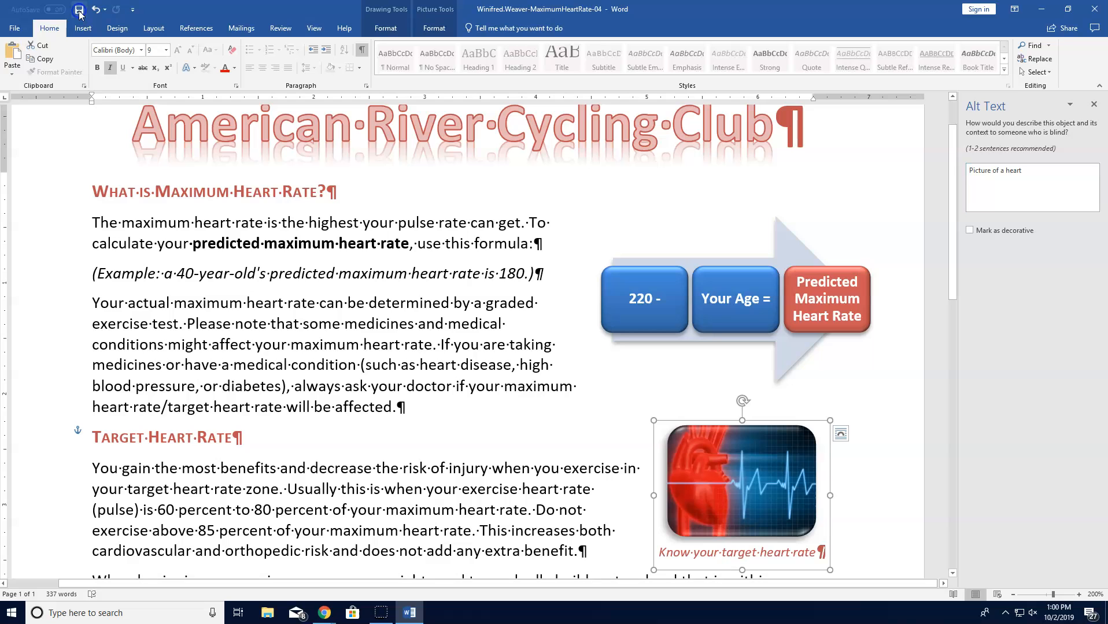
Step: Save the document as a Word Document in the Downloads folder, keeping its current file name
{"action": "left_click", "coordinate": [15, 29]}
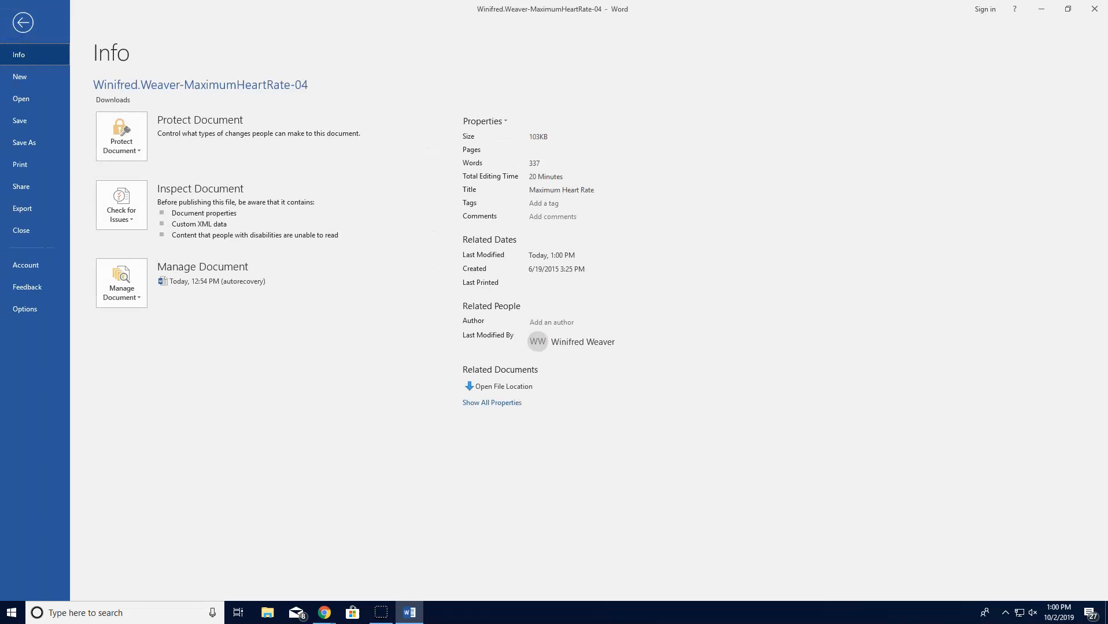
{"action": "left_click", "coordinate": [23, 143]}
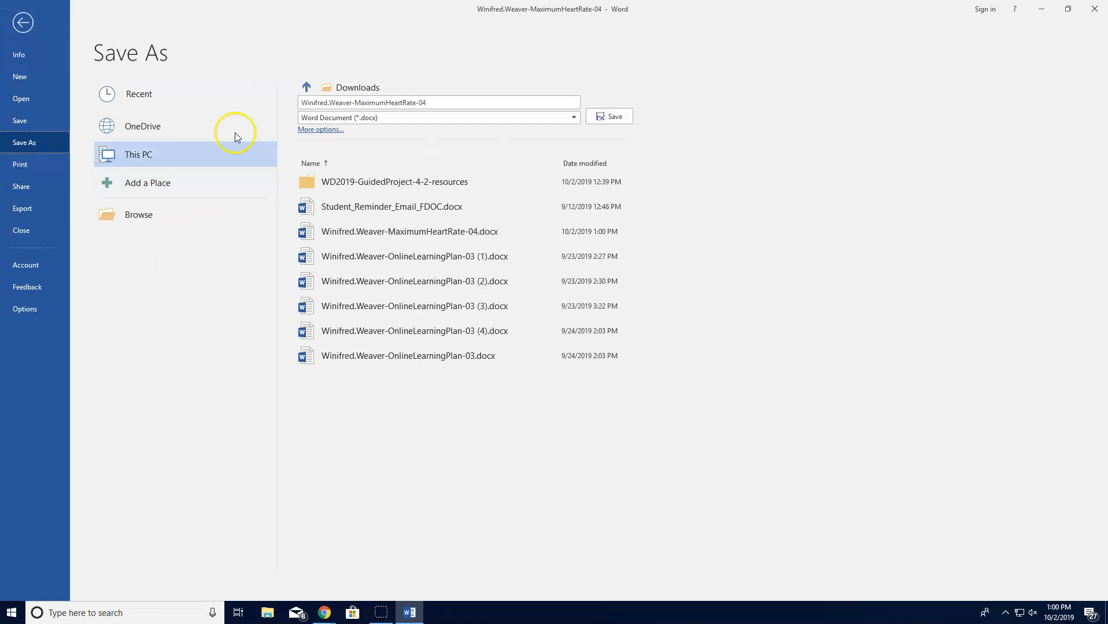
{"action": "left_click", "coordinate": [362, 86]}
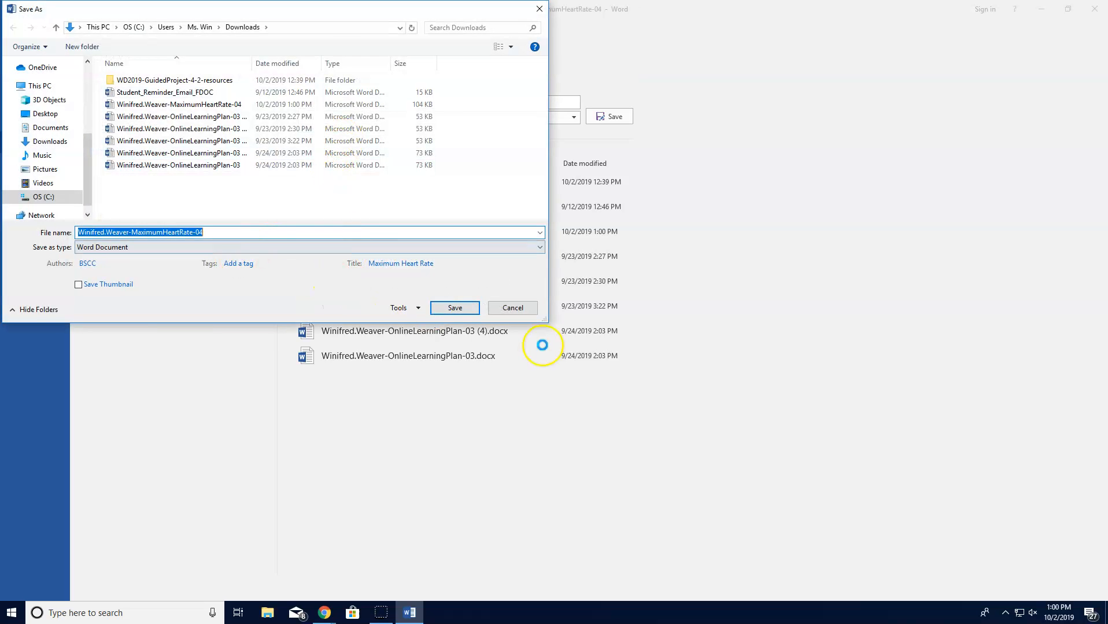
{"action": "left_click", "coordinate": [455, 308]}
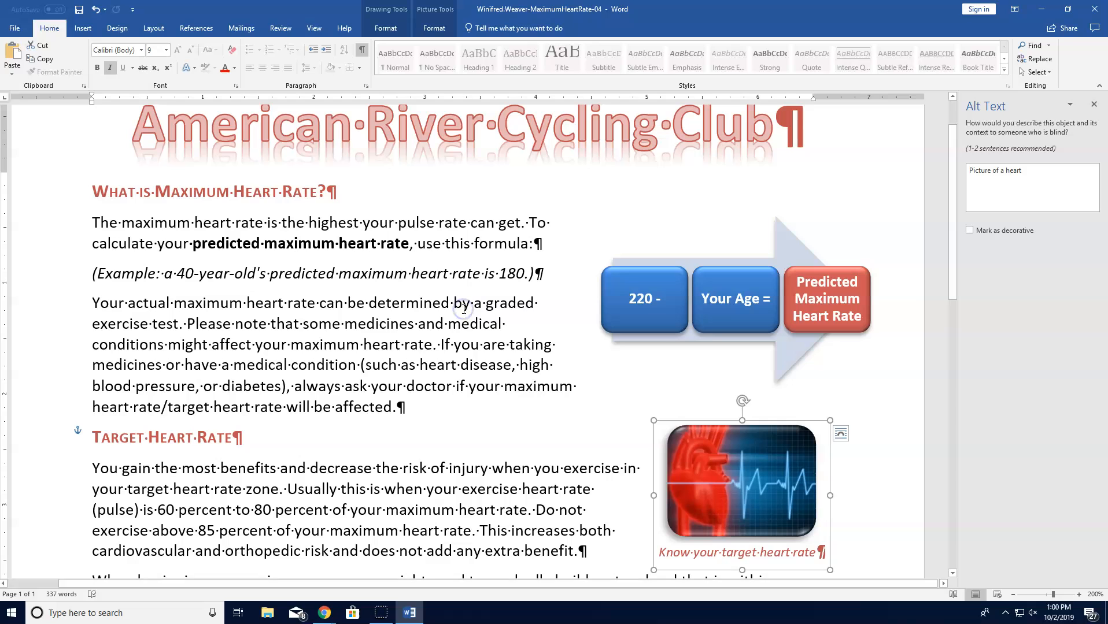
Step: Switch to the SIMnet page in Chrome, upload the completed MaximumHeartRate-04 document from Downloads and submit it for grading
{"action": "left_click", "coordinate": [1042, 9]}
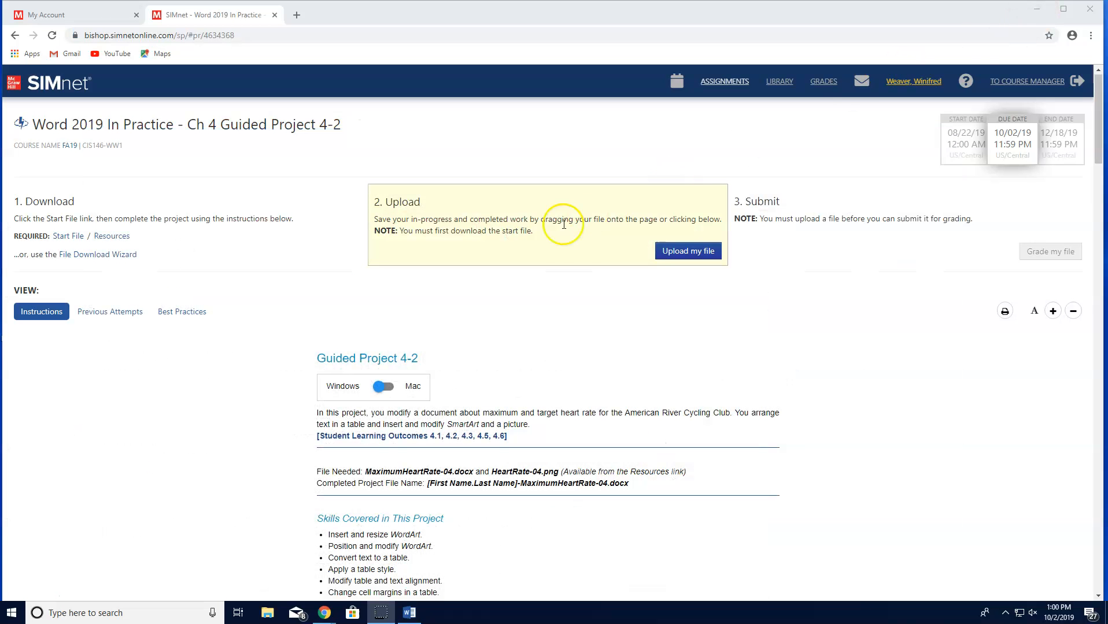
{"action": "left_click", "coordinate": [691, 252]}
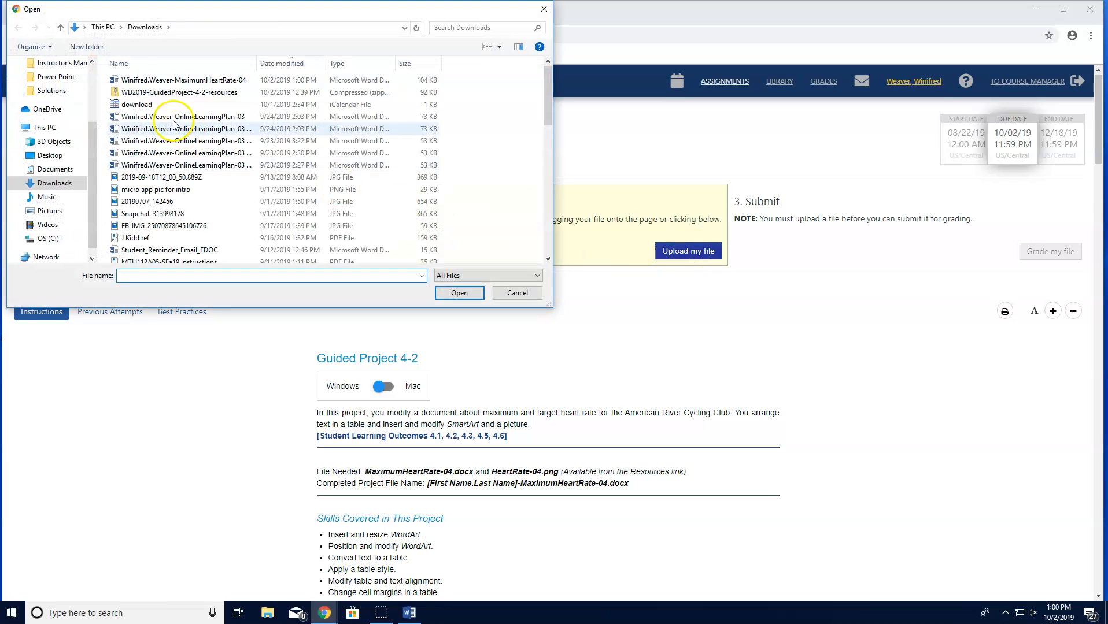
{"action": "left_click", "coordinate": [156, 81]}
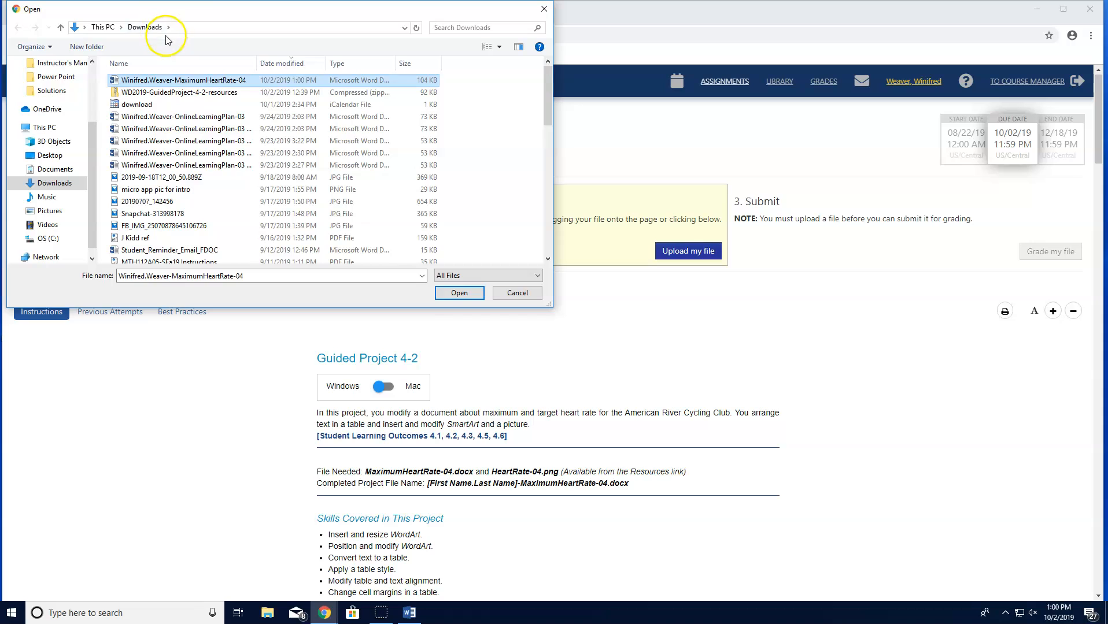
{"action": "left_click", "coordinate": [451, 294]}
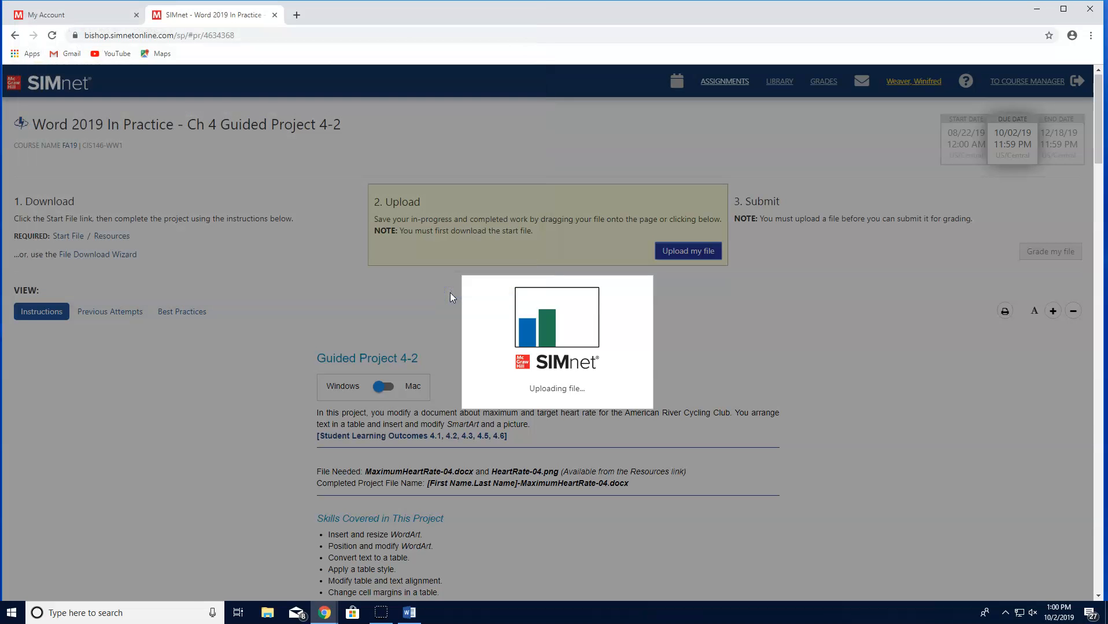
{"action": "left_click", "coordinate": [558, 257]}
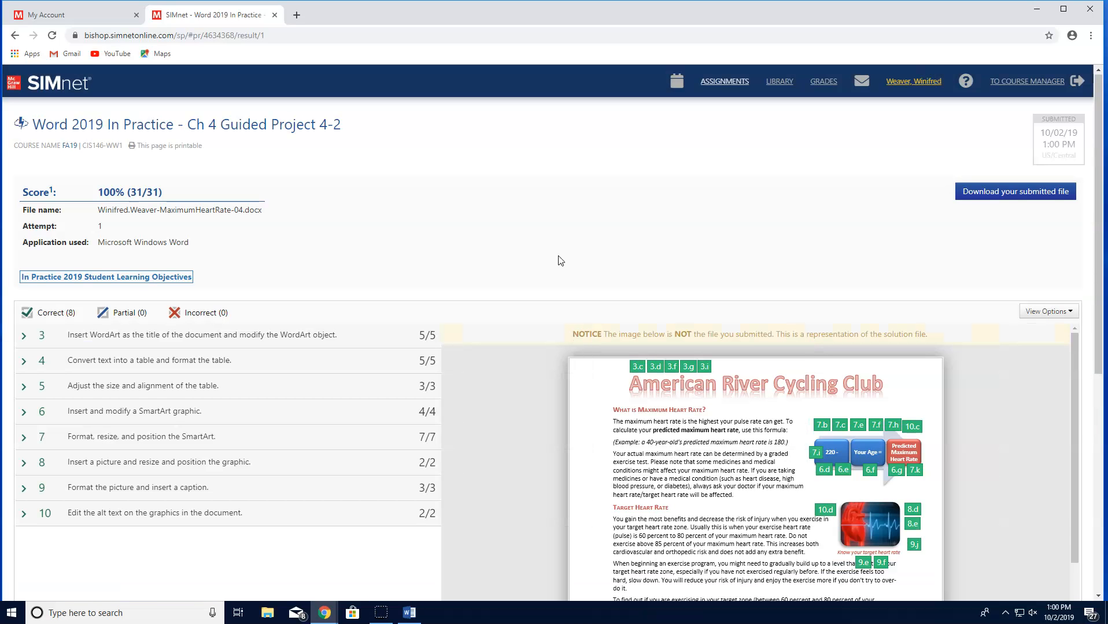
{"action": "left_click", "coordinate": [548, 265]}
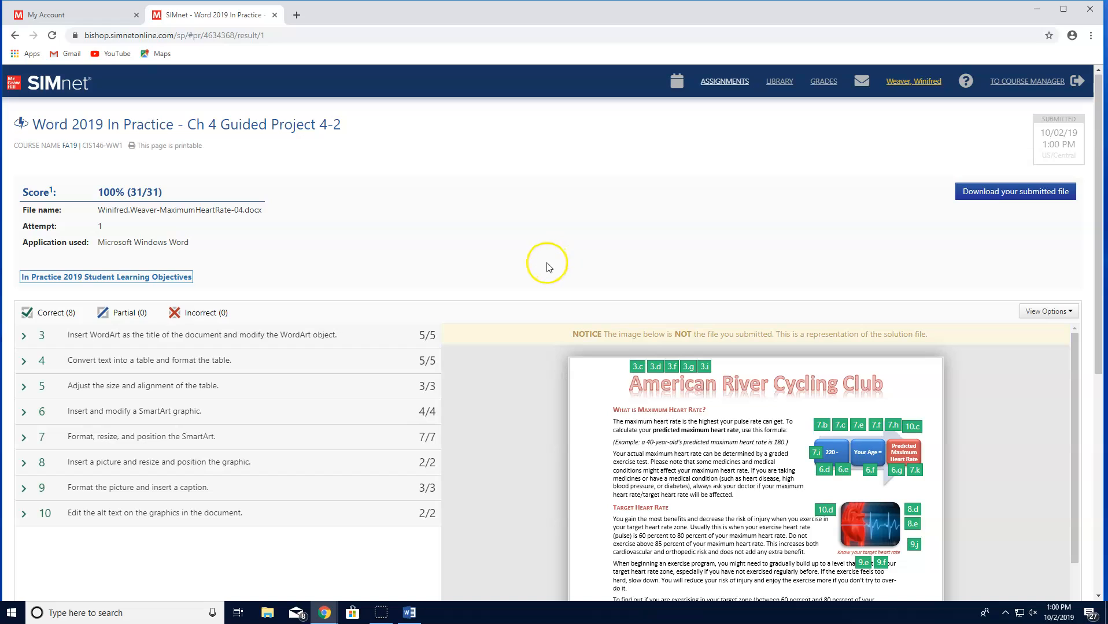